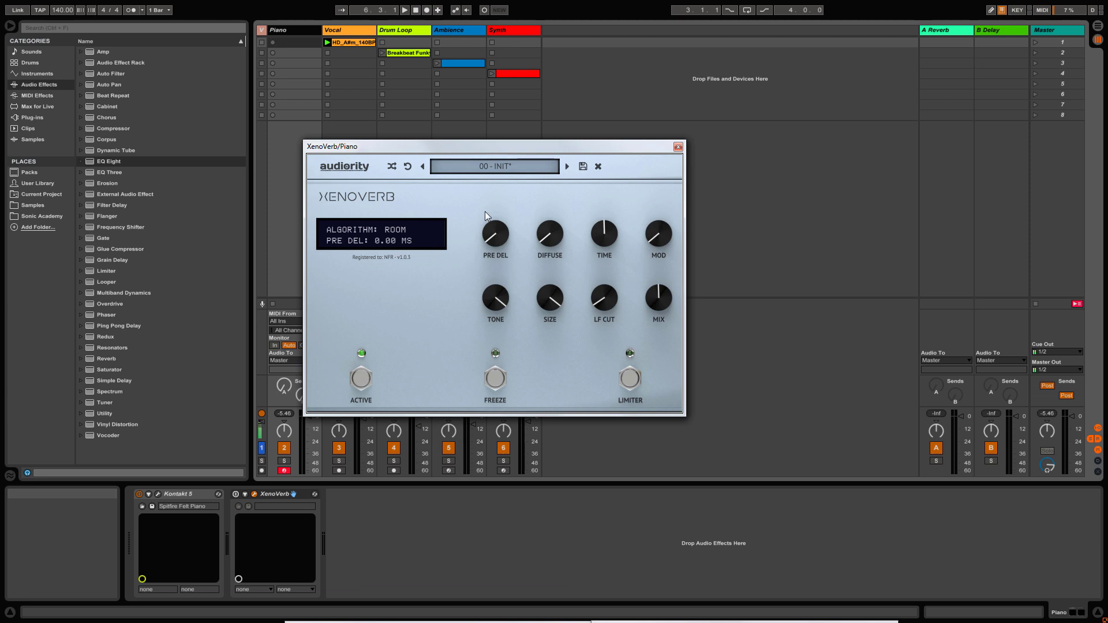
Randomize the XenoVerb reverb parameters several times in a row.
left_click_drag(515, 146, 515, 165)
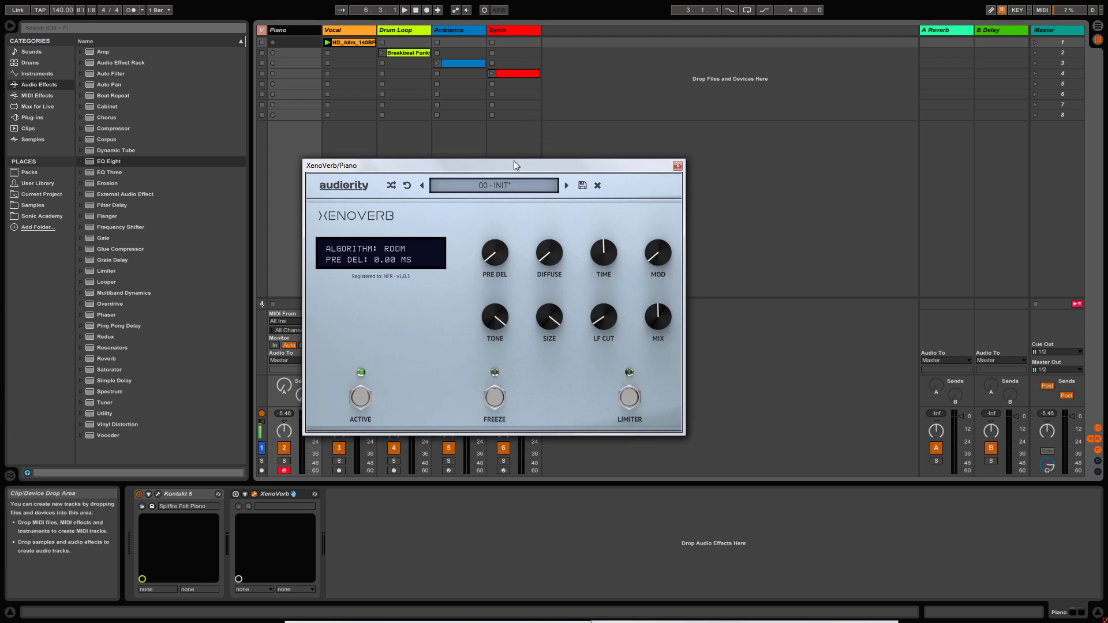
left_click(392, 187)
left_click(392, 186)
left_click(391, 187)
left_click(392, 187)
left_click(392, 186)
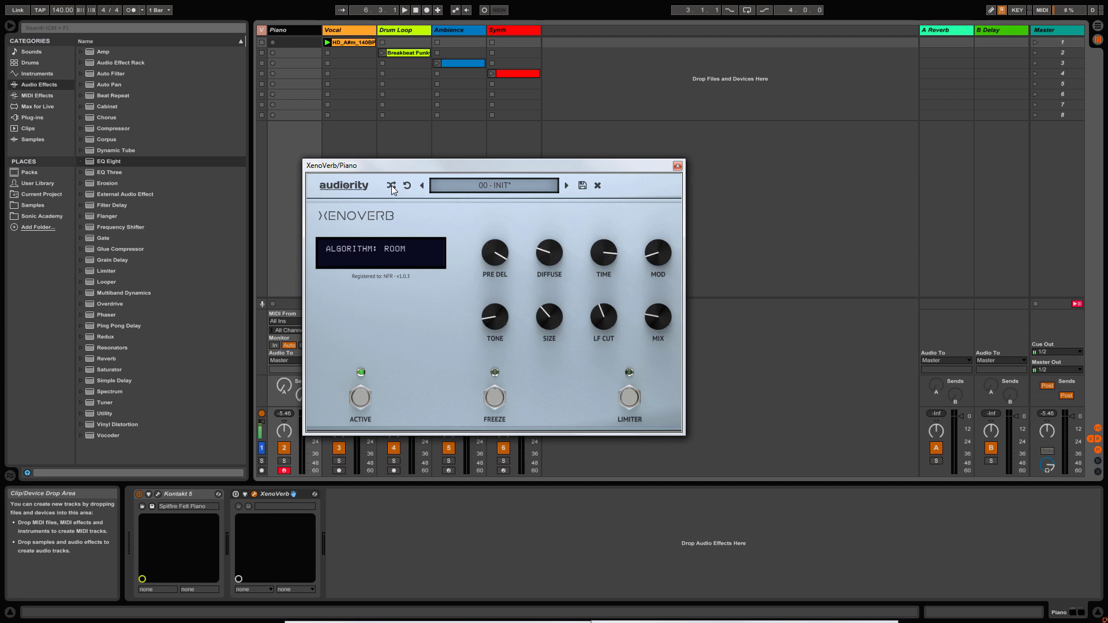
left_click(392, 187)
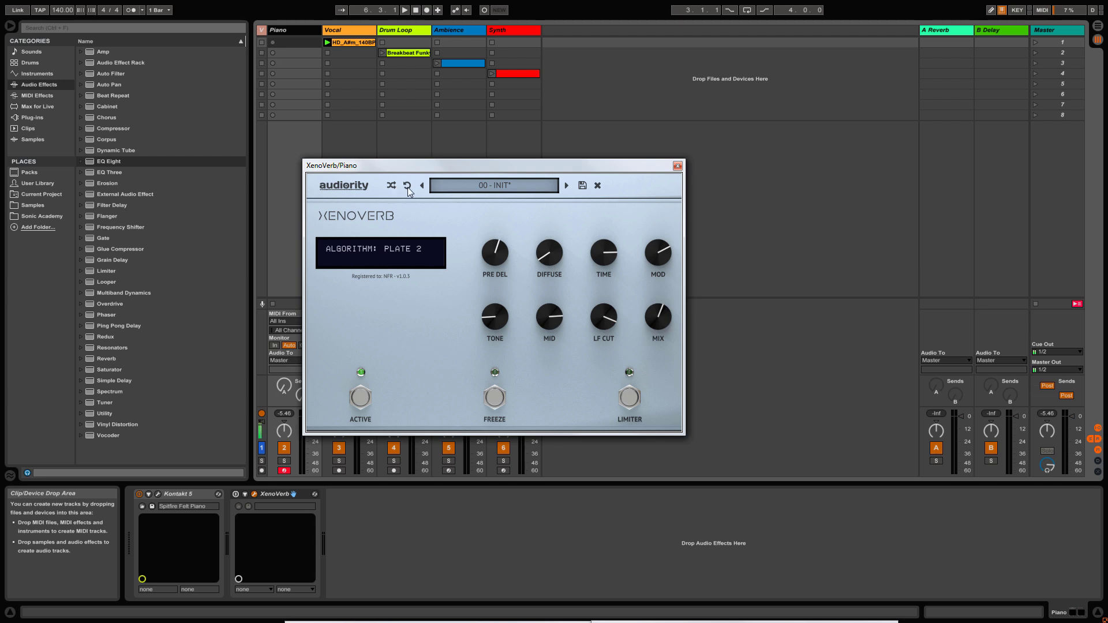
Reset the randomized INIT program to its last saved version.
left_click(407, 186)
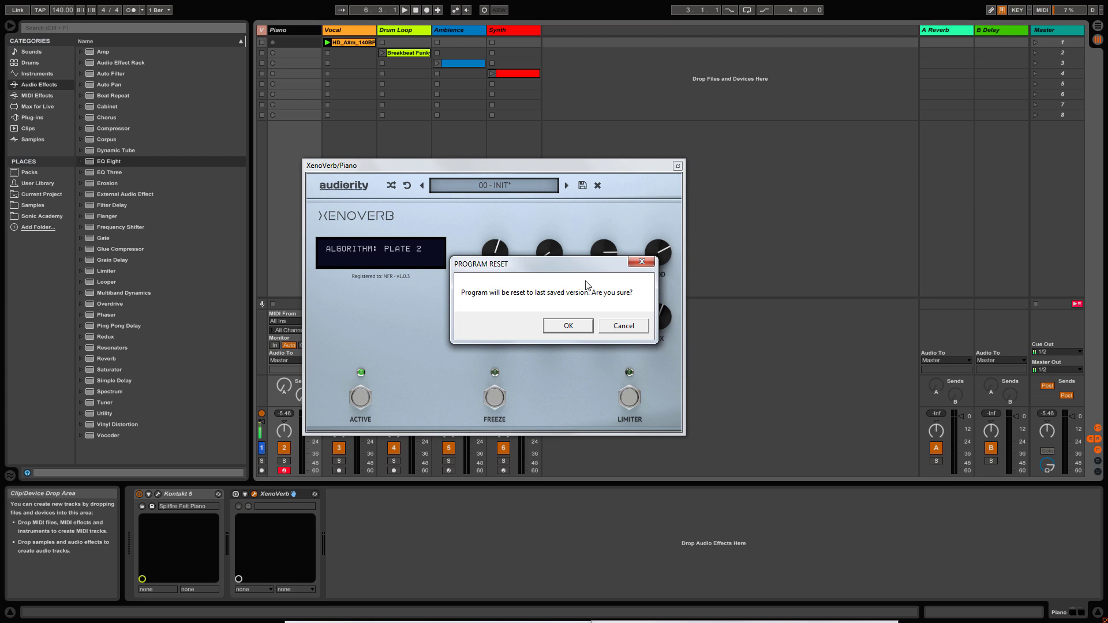
left_click_drag(557, 266, 533, 227)
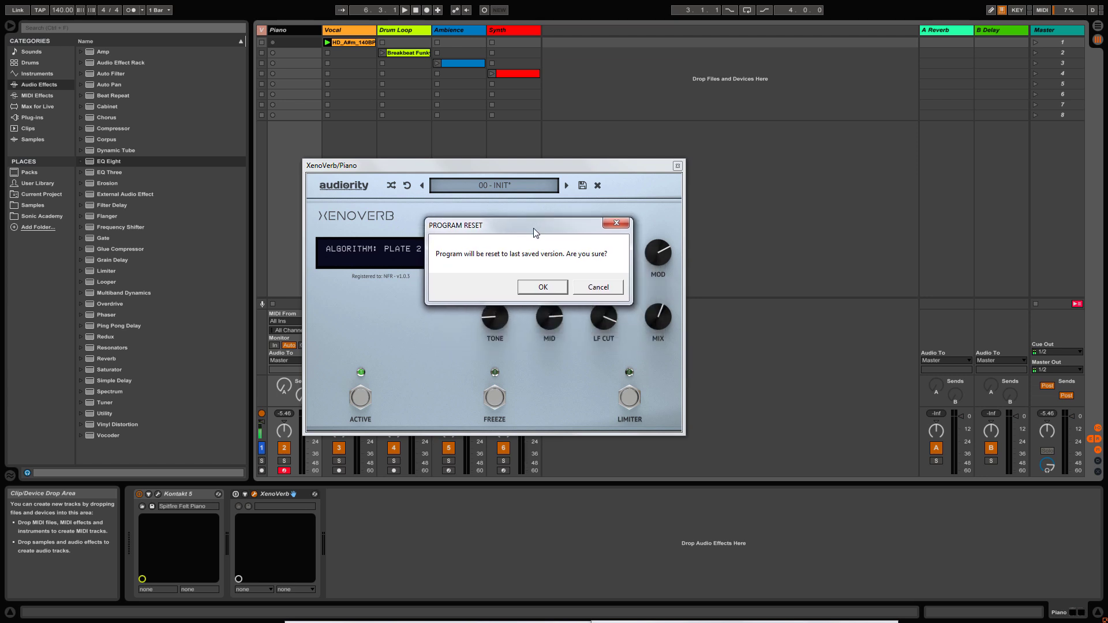
left_click(542, 288)
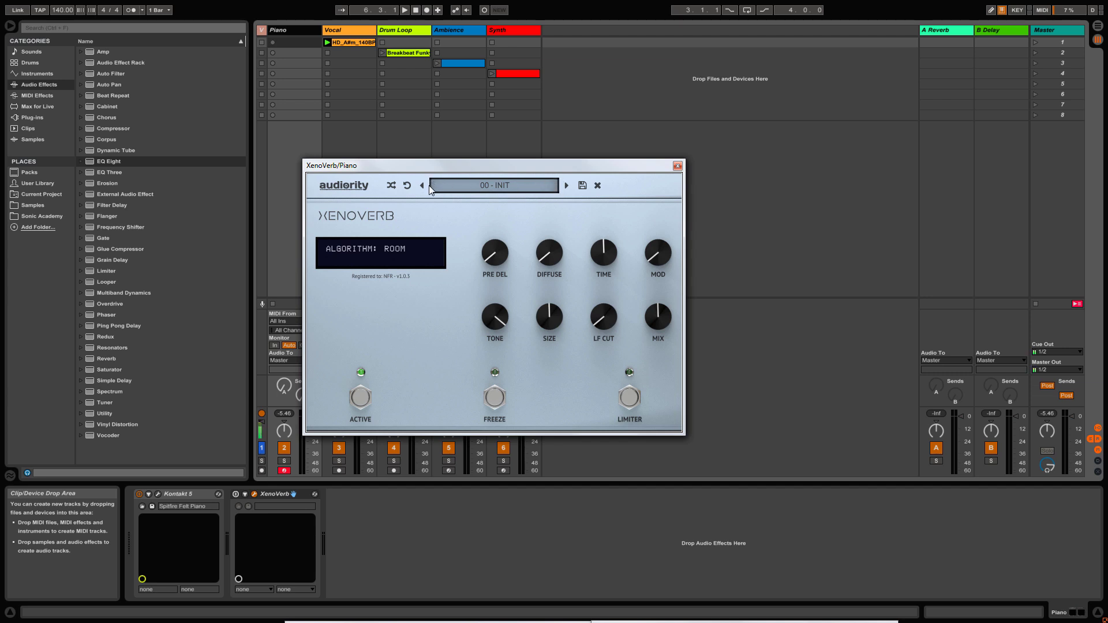
Browse the factory preset categories, including Hall, Plate 2 and Glass, without loading a preset.
left_click(503, 185)
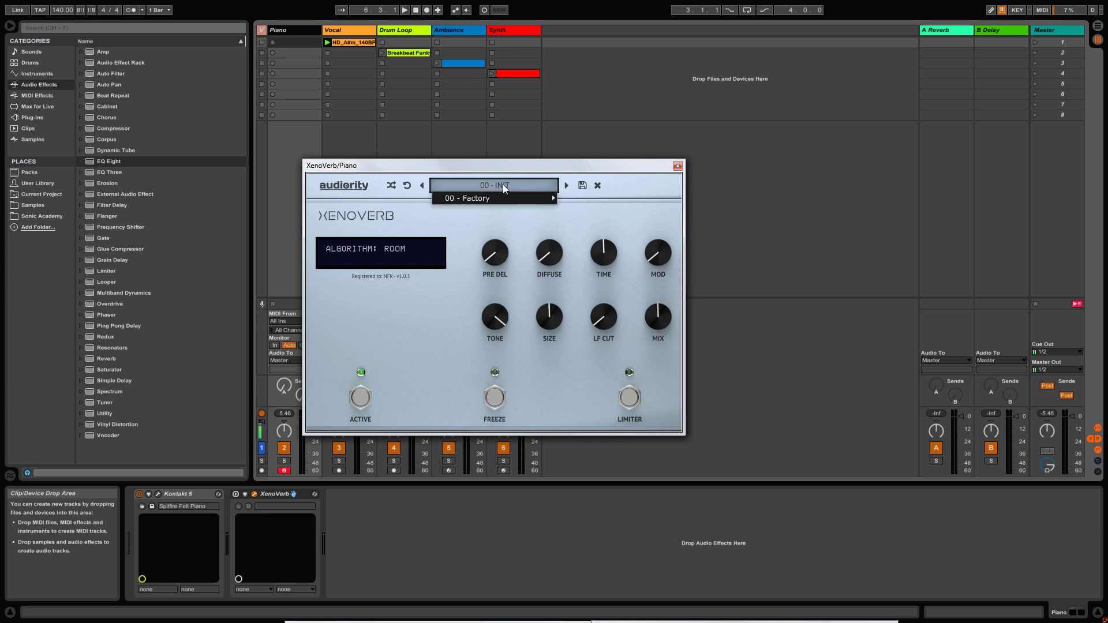
mouse_move(506, 195)
mouse_move(596, 213)
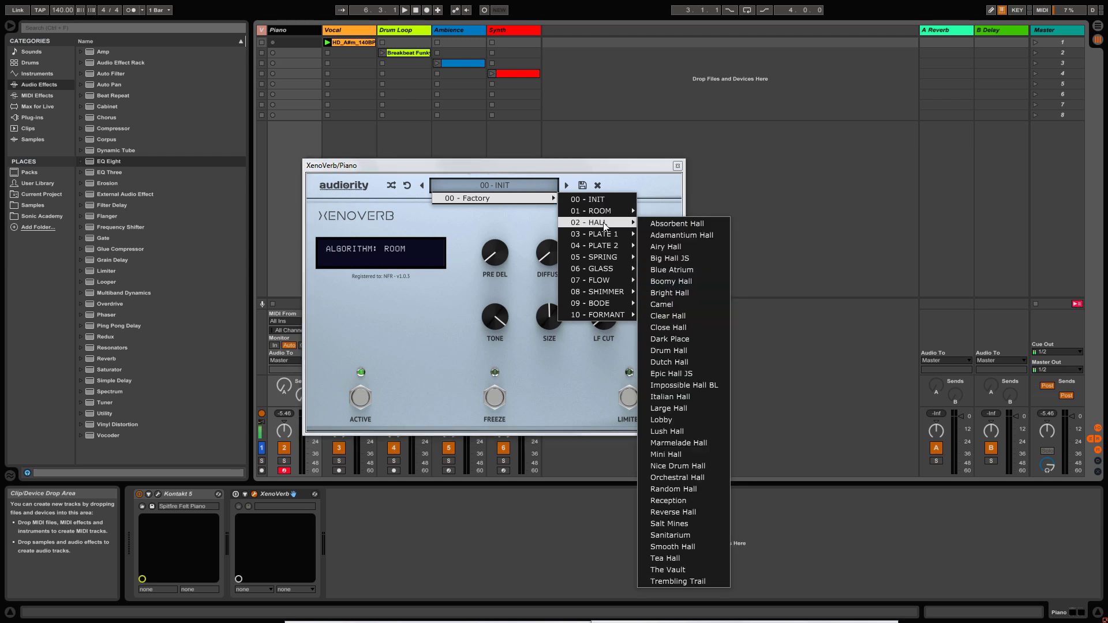
mouse_move(605, 236)
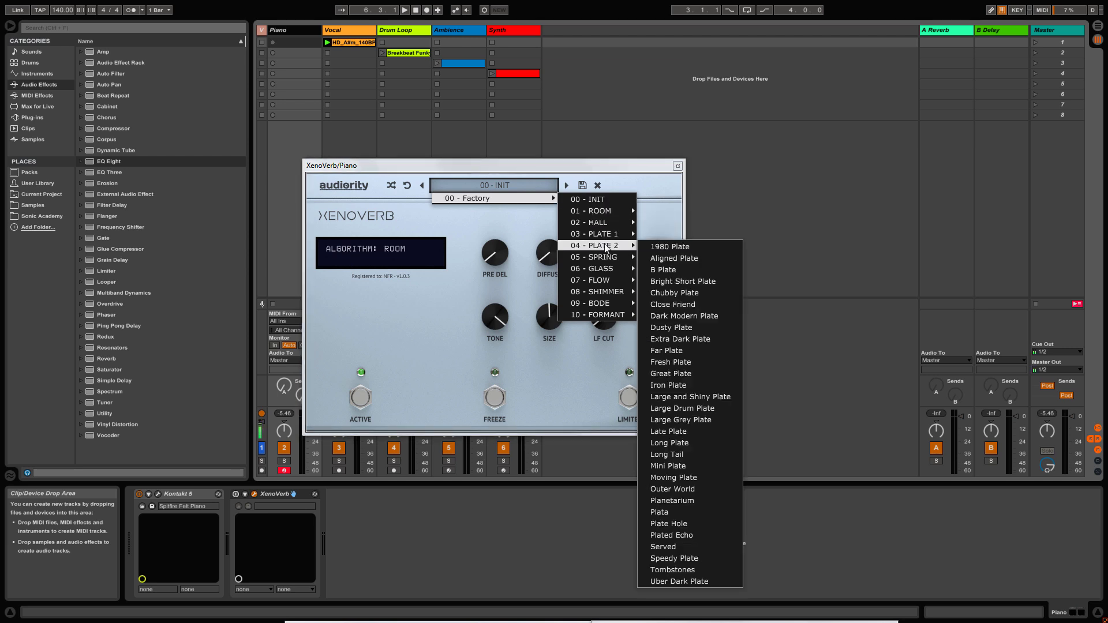
mouse_move(610, 260)
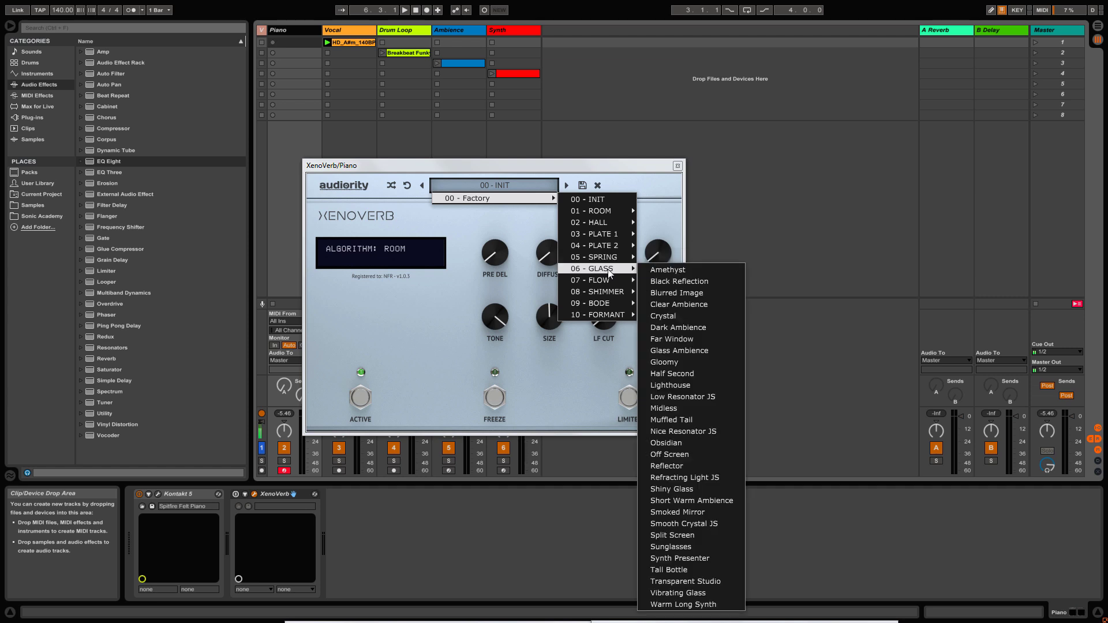
left_click(566, 188)
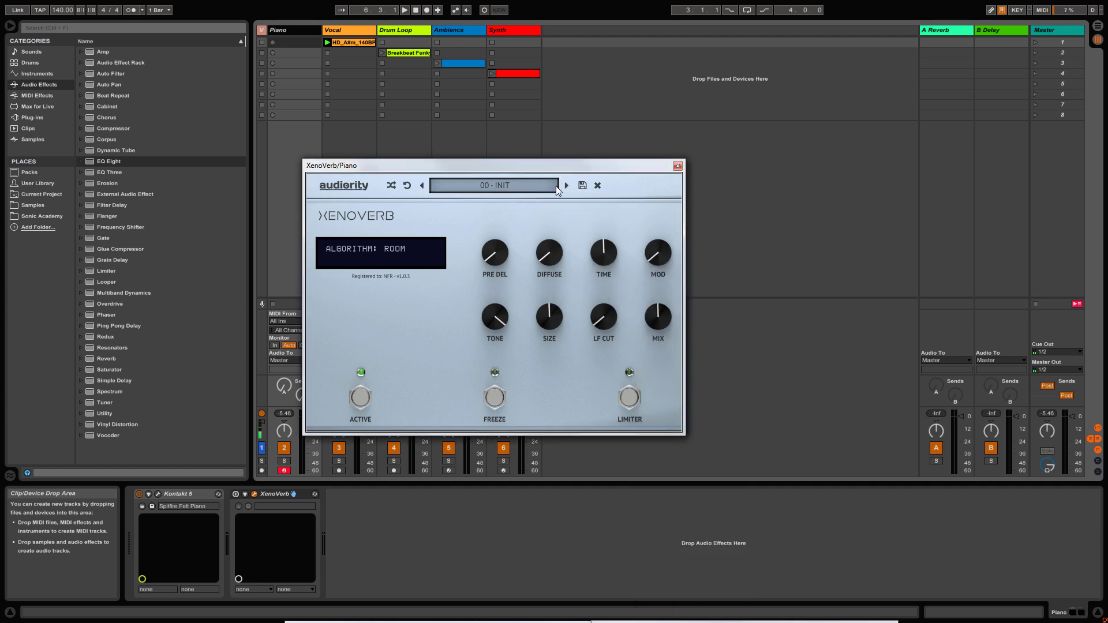
Step forward through the factory presets as far as Club Stage.
left_click(567, 186)
left_click(566, 186)
left_click(566, 186)
left_click(567, 186)
Reset the Club Stage program and load the factory preset 00 - INIT.
left_click(407, 185)
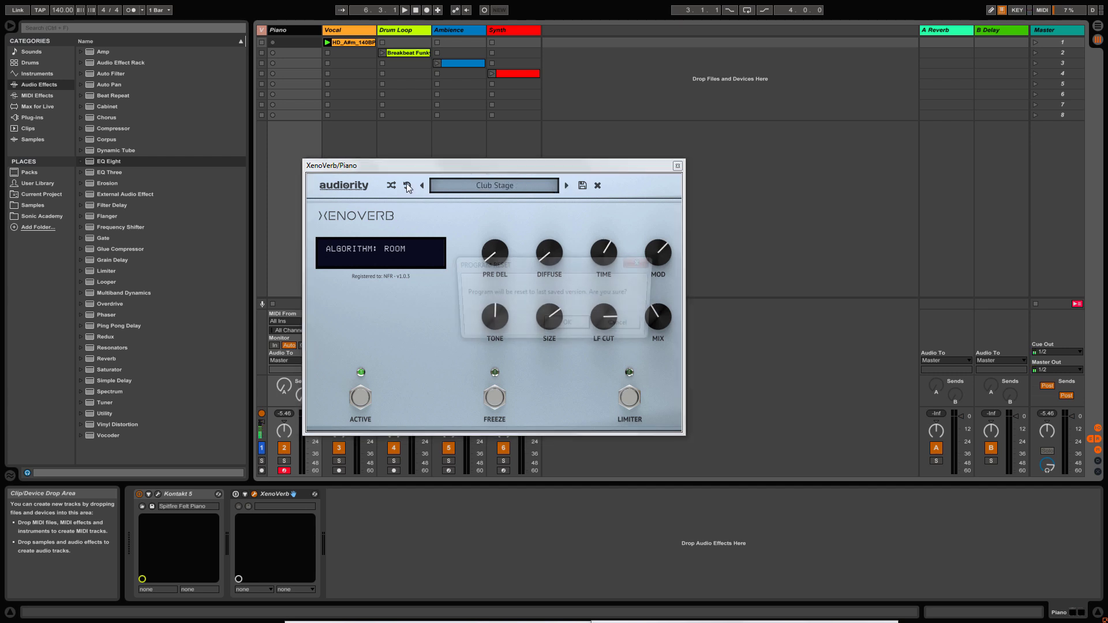
left_click(567, 325)
left_click(486, 185)
mouse_move(490, 198)
left_click(597, 200)
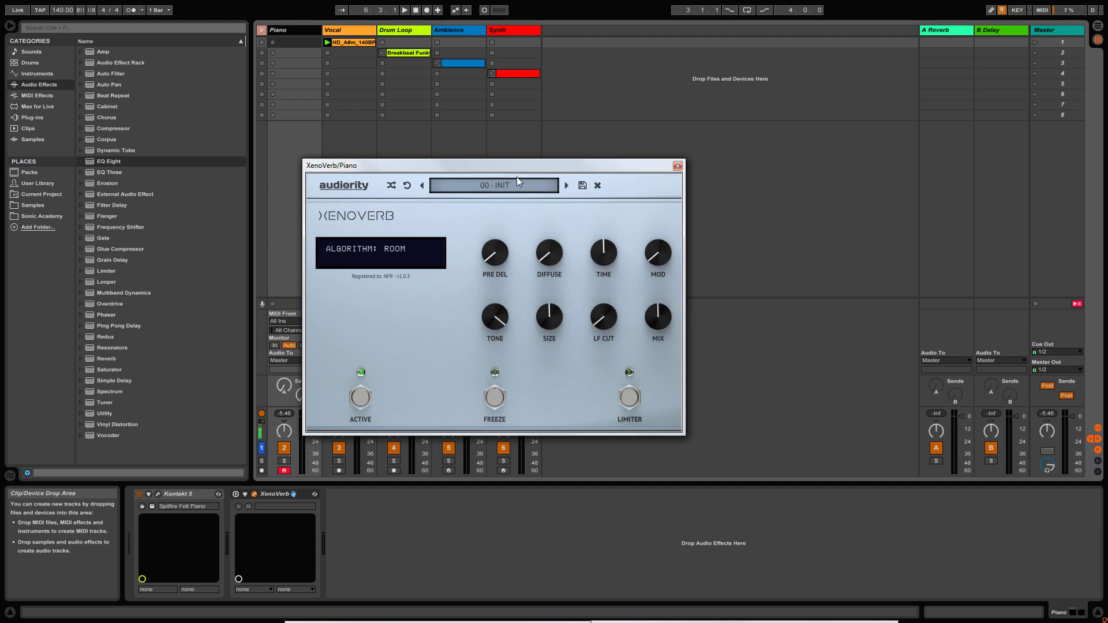
View the Save Preset dialog and the list of reverb algorithms, leaving both without saving or choosing anything.
left_click(582, 186)
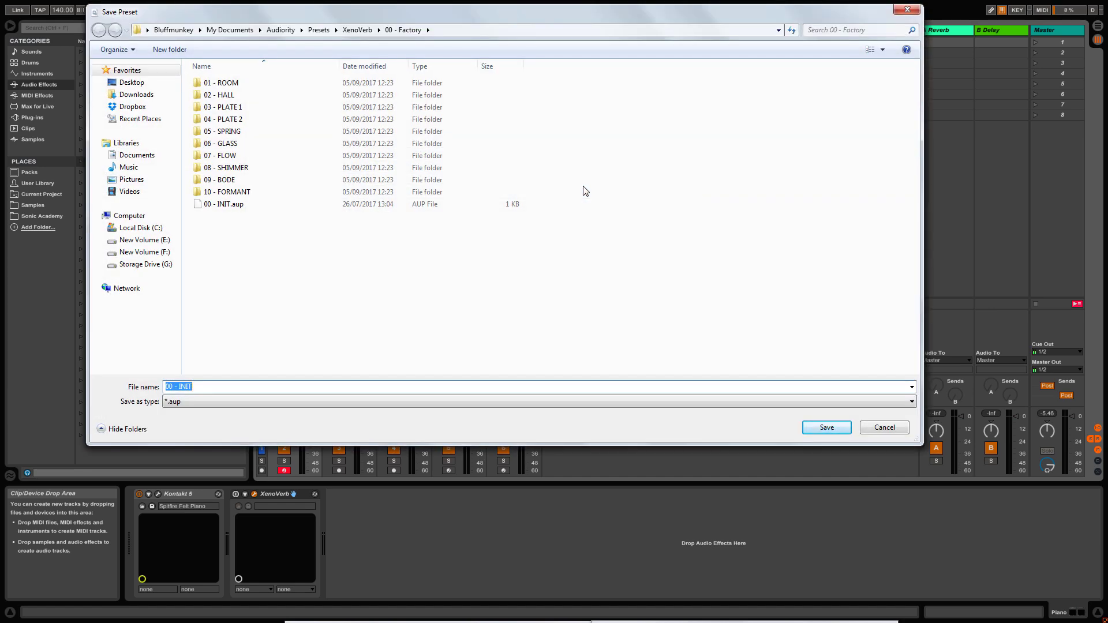
left_click(892, 430)
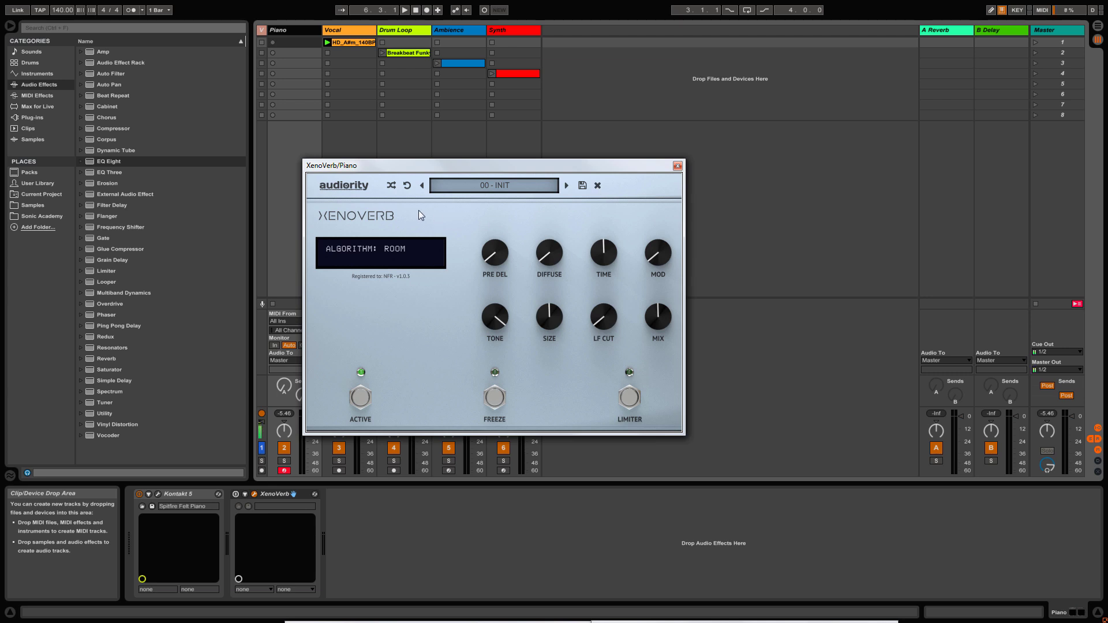
left_click(377, 251)
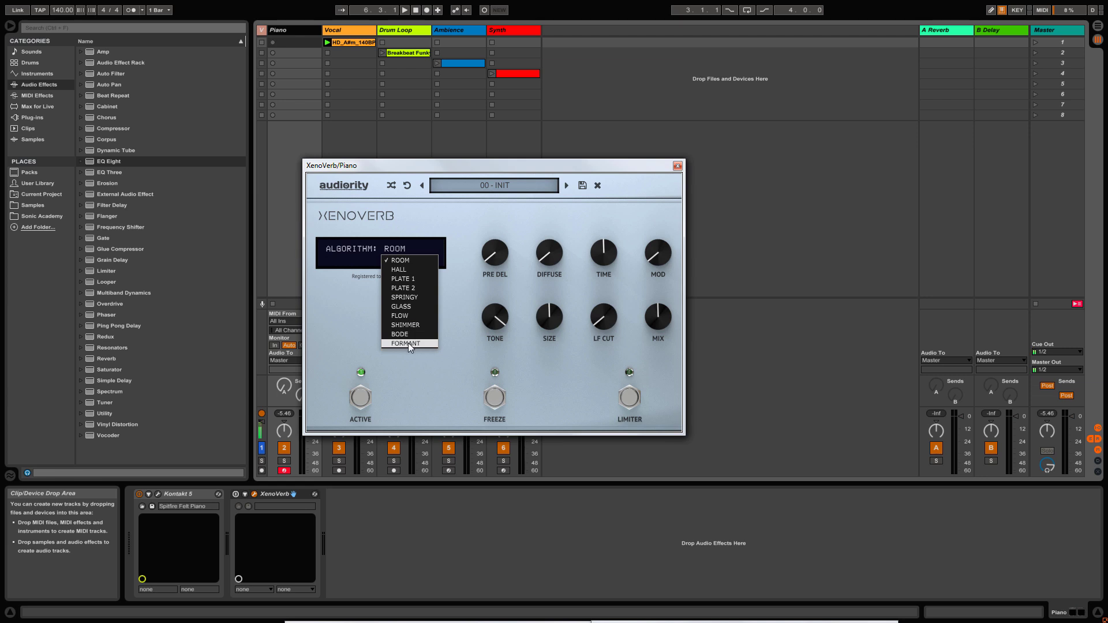
left_click(460, 292)
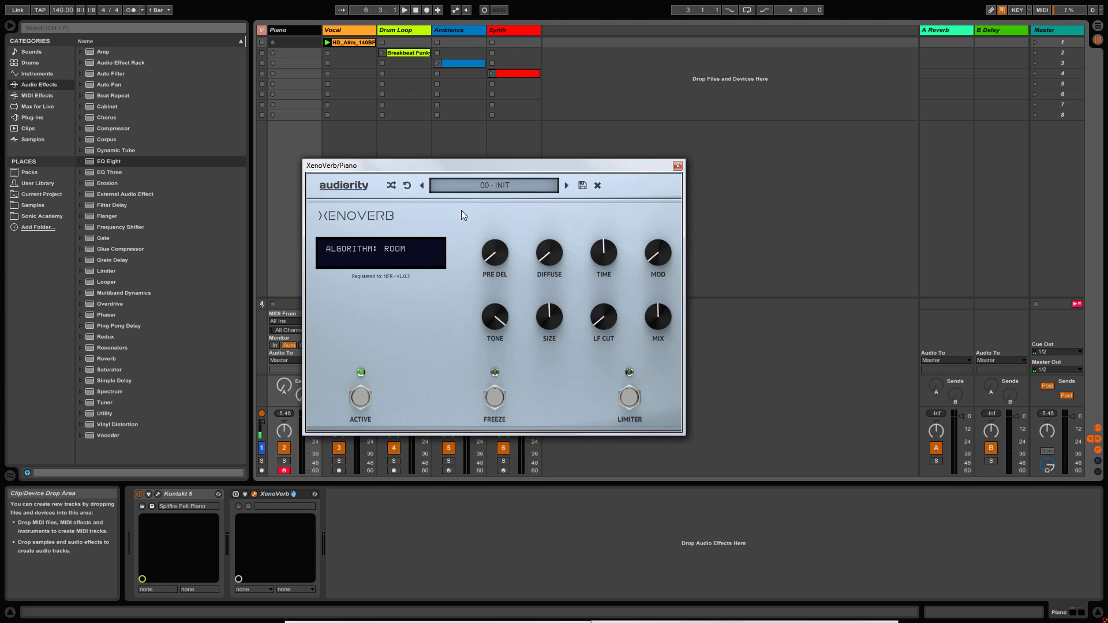
Toggle the reverb's Active switch off and on twice, and switch the Limiter on and off once.
left_click(361, 398)
left_click(362, 398)
left_click(362, 398)
left_click(362, 399)
left_click(632, 398)
left_click(630, 398)
Try the Pre Del and Time knobs at different settings, leaving Time at its minimum.
left_click_drag(615, 168, 597, 165)
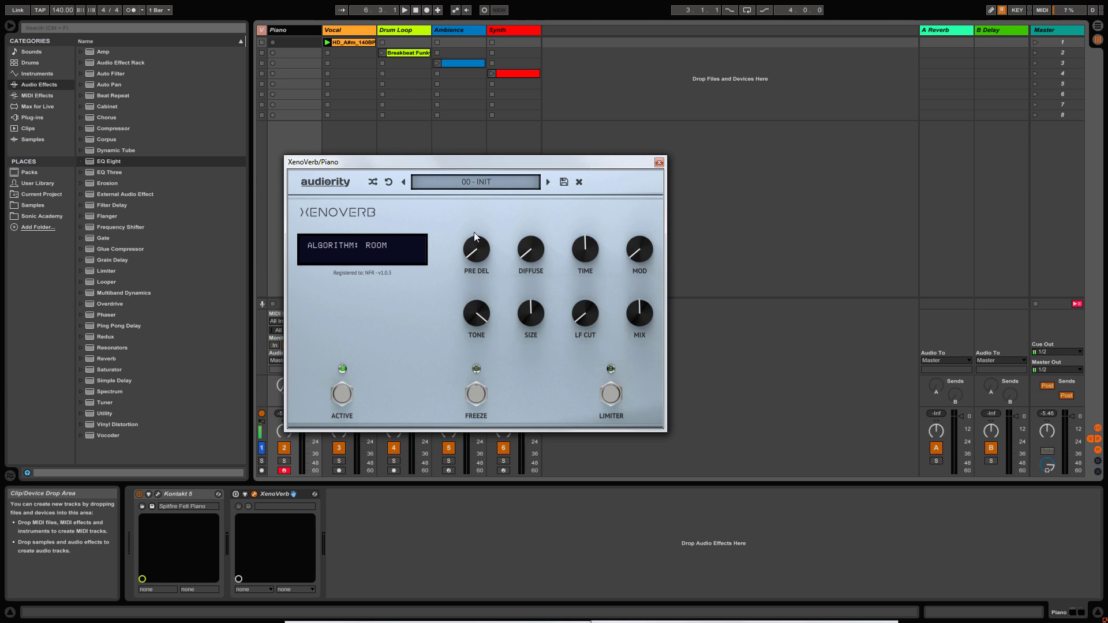
left_click(478, 248)
left_click_drag(478, 248, 510, 263)
left_click(589, 250)
left_click_drag(586, 207, 580, 231)
left_click_drag(574, 292, 574, 258)
left_click_drag(579, 210, 582, 194)
double_click(583, 250)
left_click_drag(583, 250, 572, 310)
Try different Mod, Tone and Mix settings, and reset Mix to 50 %.
left_click_drag(637, 251, 638, 181)
left_click_drag(639, 262, 646, 226)
left_click_drag(648, 274, 649, 275)
mouse_move(475, 316)
left_mouse_down()
mouse_move(471, 406)
mouse_move(479, 317)
left_mouse_up()
left_click(639, 314)
left_click_drag(642, 297, 622, 210)
double_click(644, 314)
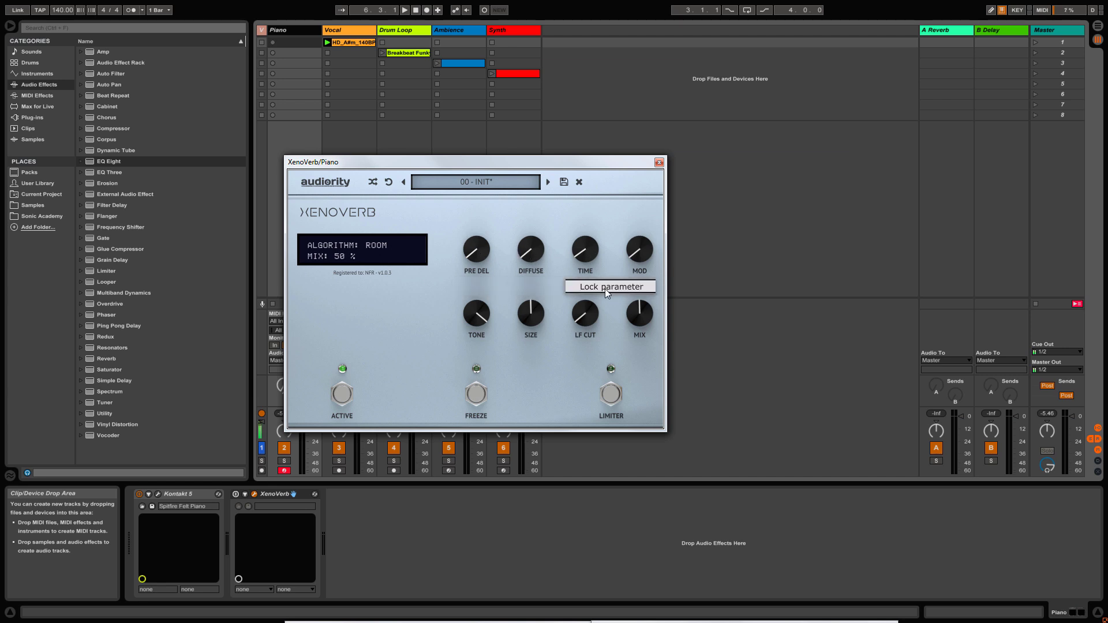
Lock and unlock the Time parameter, trying its knob in between, and reset Time.
left_click(606, 290)
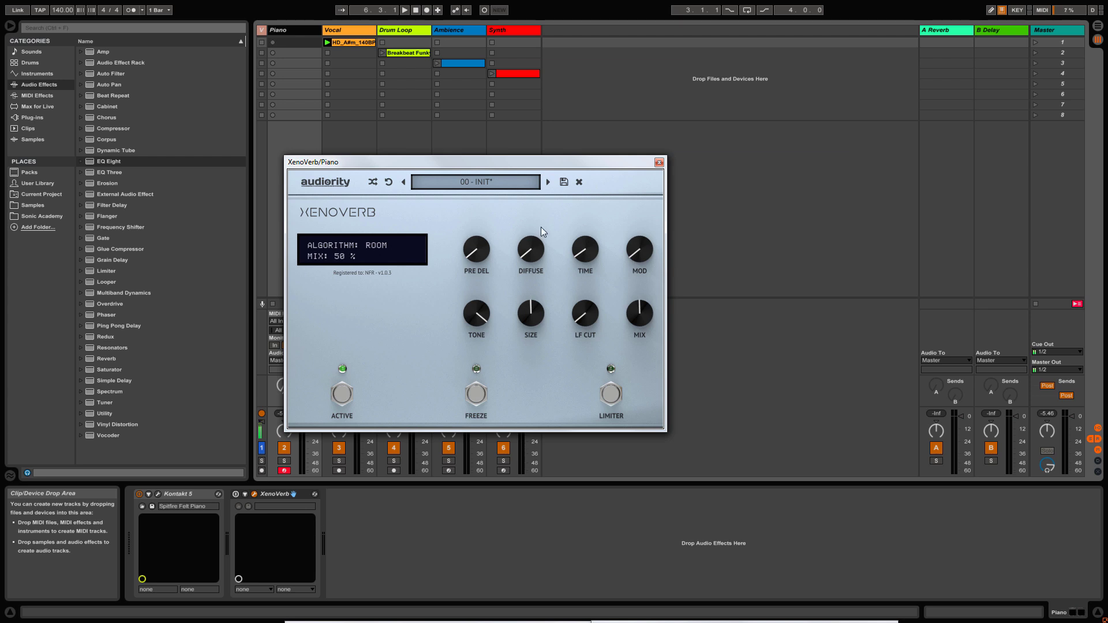
left_click_drag(581, 251, 574, 161)
left_click(613, 287)
right_click(587, 254)
left_click(608, 285)
right_click(584, 252)
left_click(603, 286)
double_click(585, 254)
Keep the Room algorithm and try its Size and LF Cut knobs, setting Size to 0 %.
left_click(352, 245)
left_click(371, 259)
left_click_drag(532, 317, 524, 295)
left_click_drag(587, 316, 521, 375)
mouse_move(532, 316)
Select the Hall algorithm and sweep its Mid gain up and down, ending at 0 dB.
left_click(378, 249)
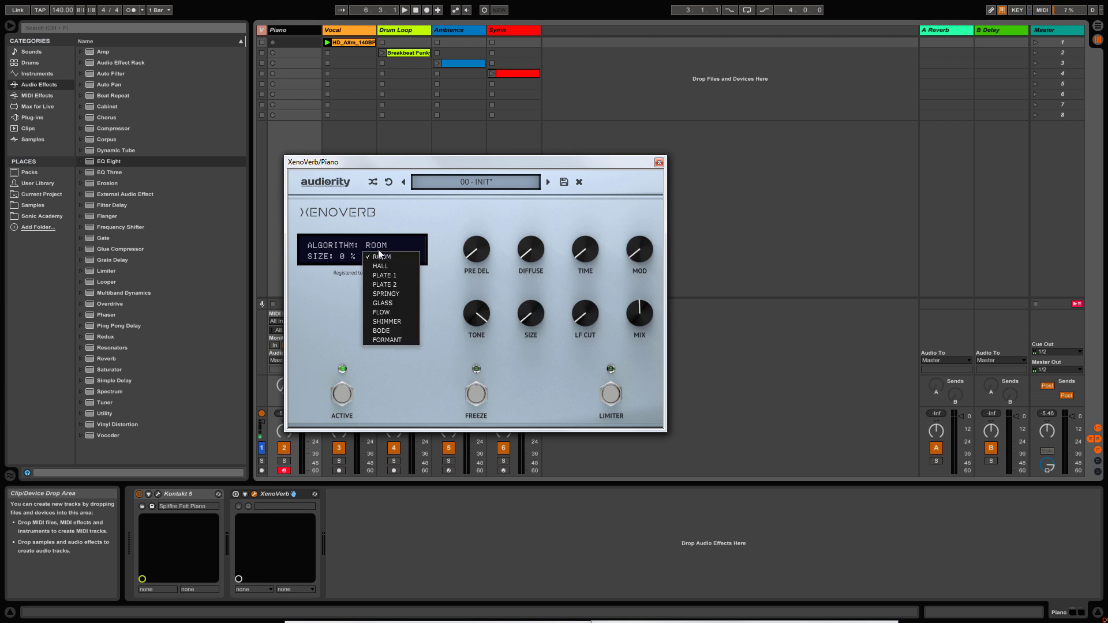
left_click(395, 266)
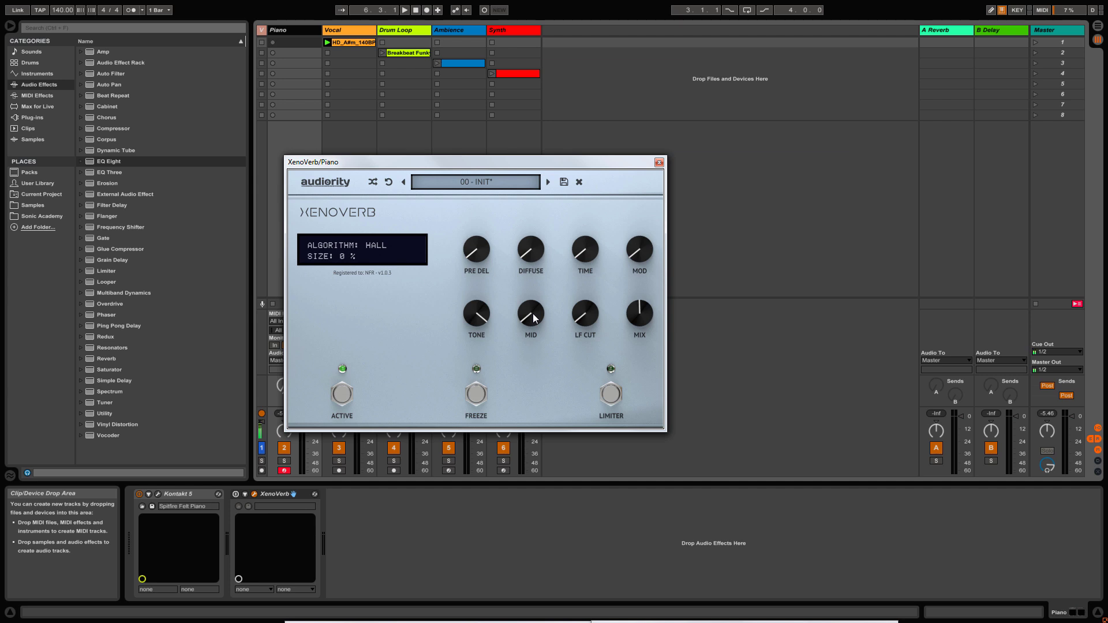
mouse_move(534, 317)
left_mouse_down()
mouse_move(528, 240)
mouse_move(532, 324)
left_mouse_up()
left_click_drag(534, 320, 520, 394)
left_click_drag(514, 217, 535, 408)
left_click_drag(534, 359, 527, 228)
left_click_drag(540, 327, 539, 316)
Switch the reverb algorithm to Plate 1 and on to Plate 2.
left_click(385, 254)
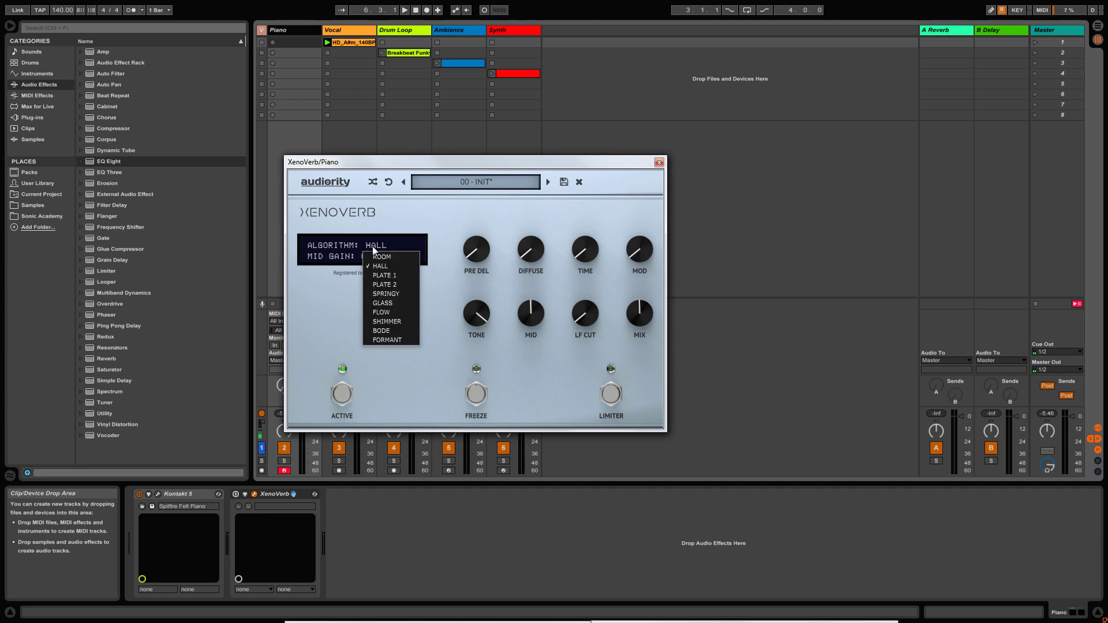
left_click(401, 277)
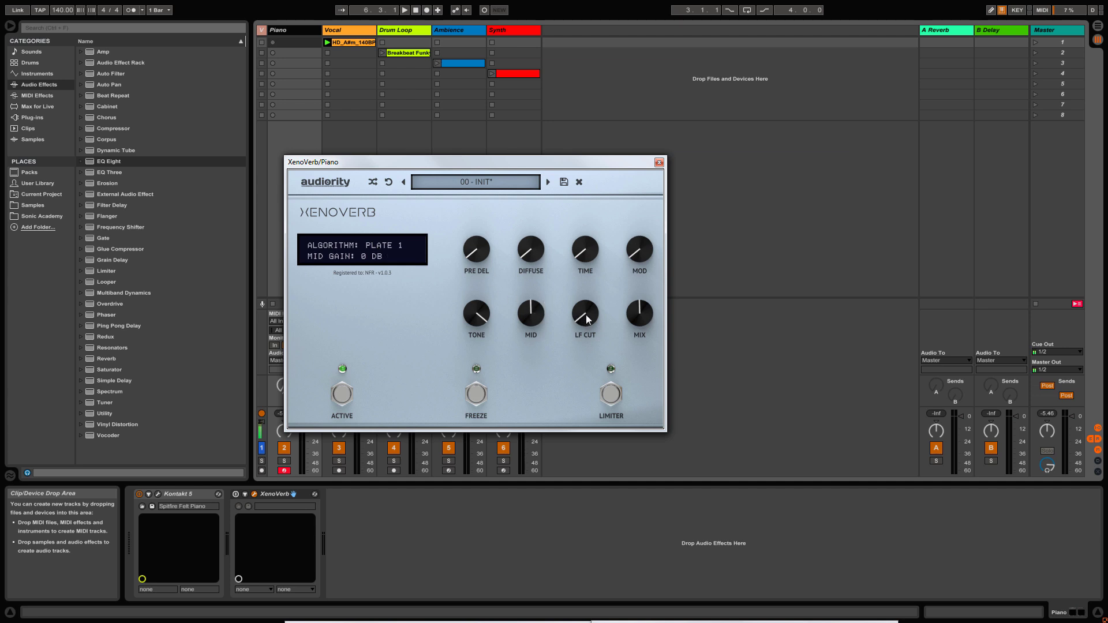
left_click(391, 246)
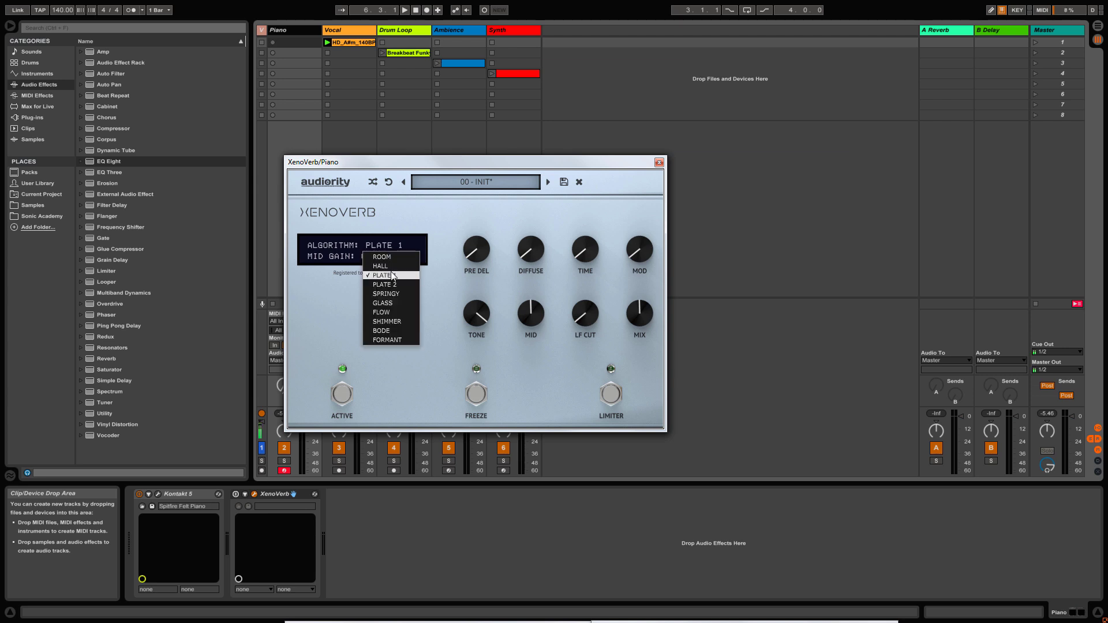
left_click(392, 283)
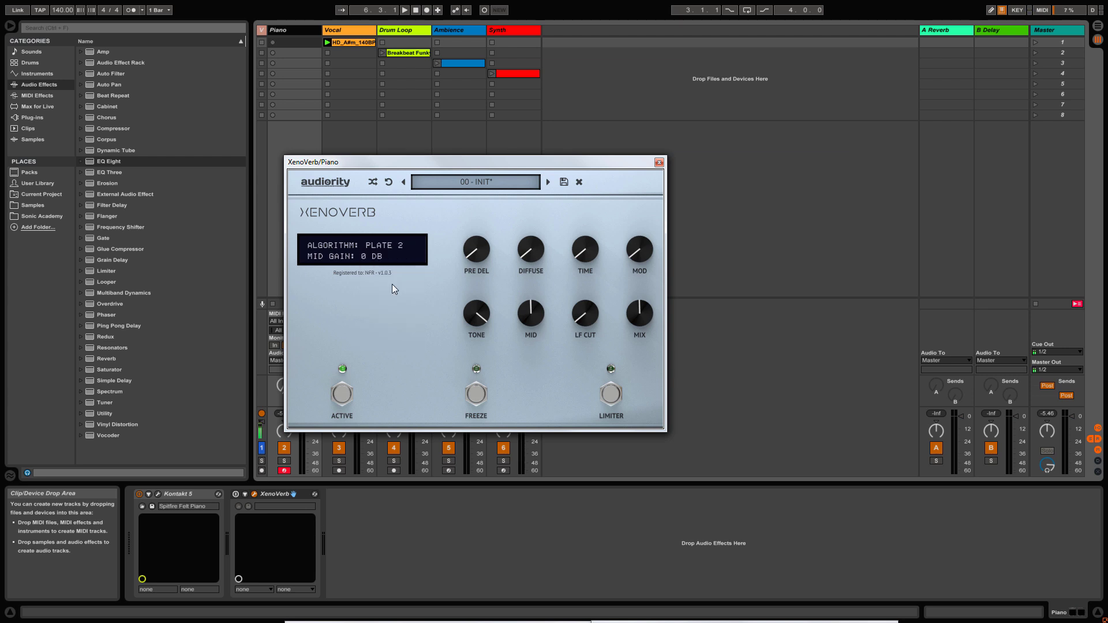
Select the Springy algorithm and try its Chirp knob, resetting it to 50 %.
left_click(396, 256)
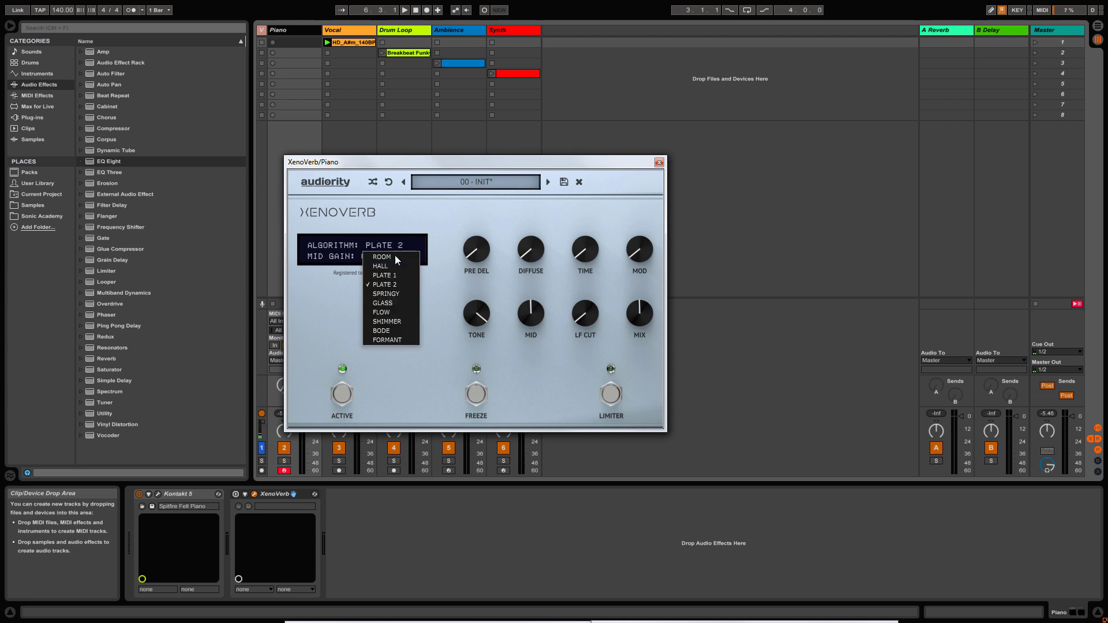
left_click(396, 294)
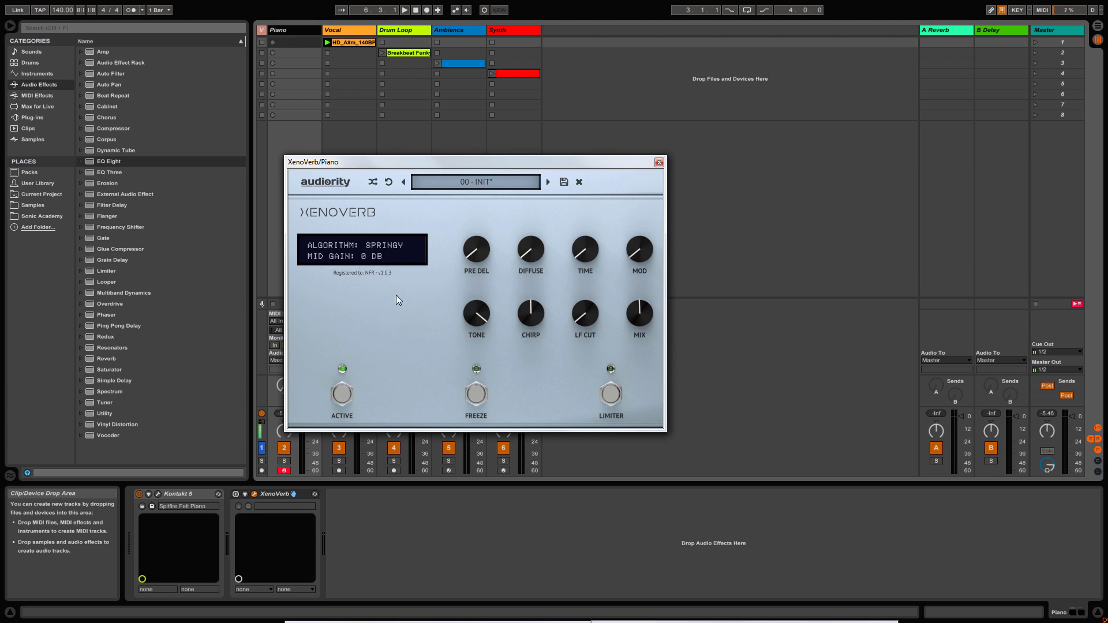
mouse_move(531, 313)
left_click_drag(532, 312, 566, 336)
double_click(530, 315)
Select the Glass algorithm and move its Mid knob to slightly above centre.
left_click(391, 245)
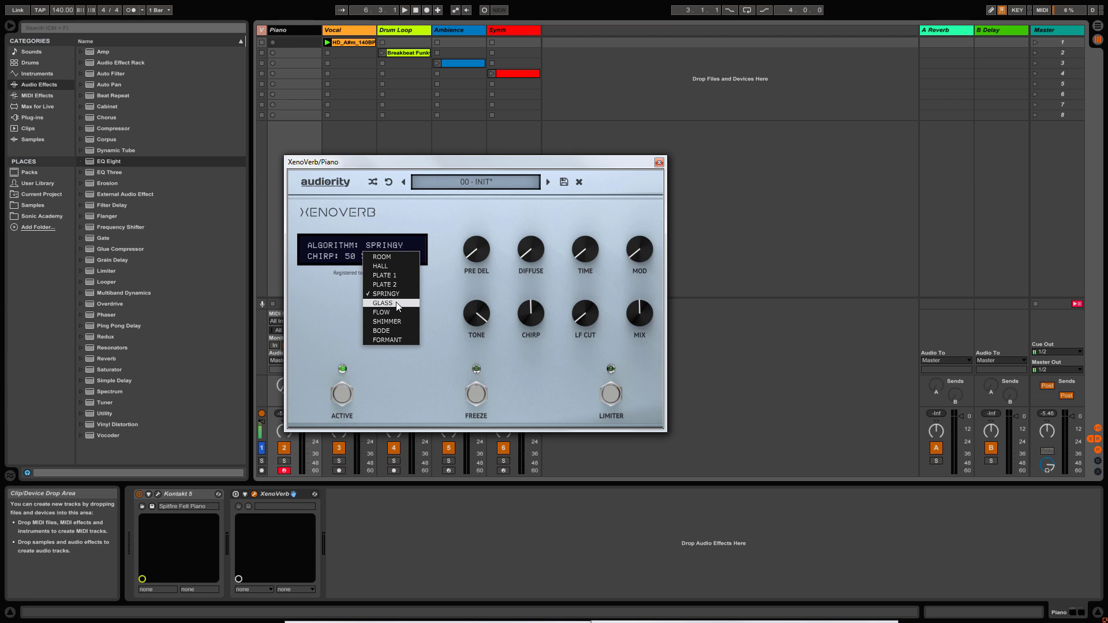
left_click(396, 303)
left_click(386, 245)
left_click(396, 304)
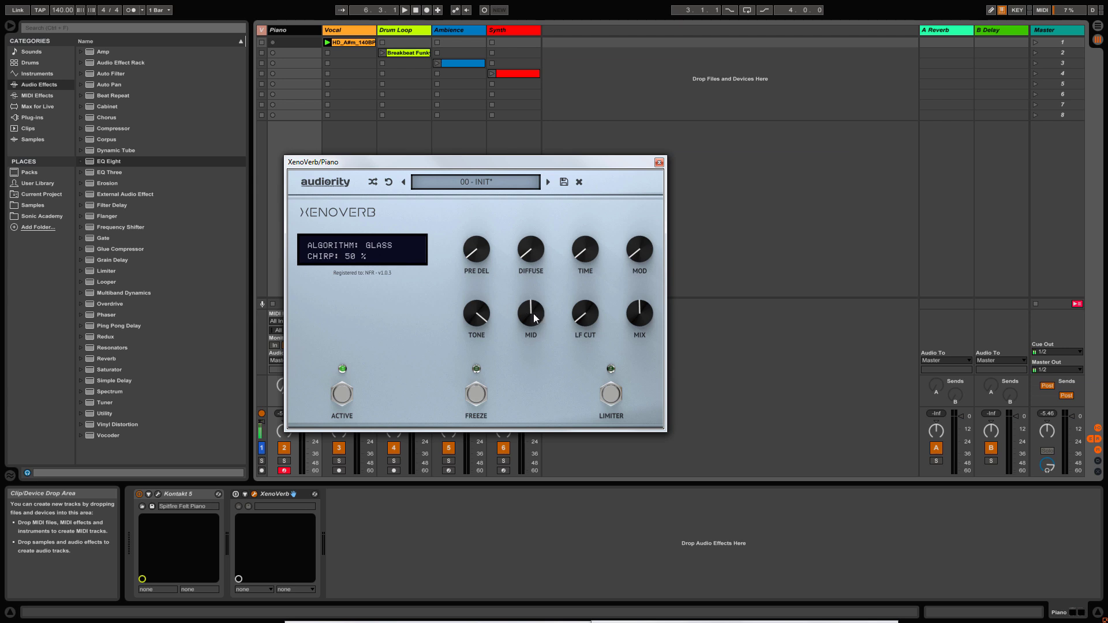
left_click_drag(533, 313, 581, 305)
Select the Flow algorithm and try its Bloom and Mix knobs, resetting Mix to 50 %.
left_click(376, 245)
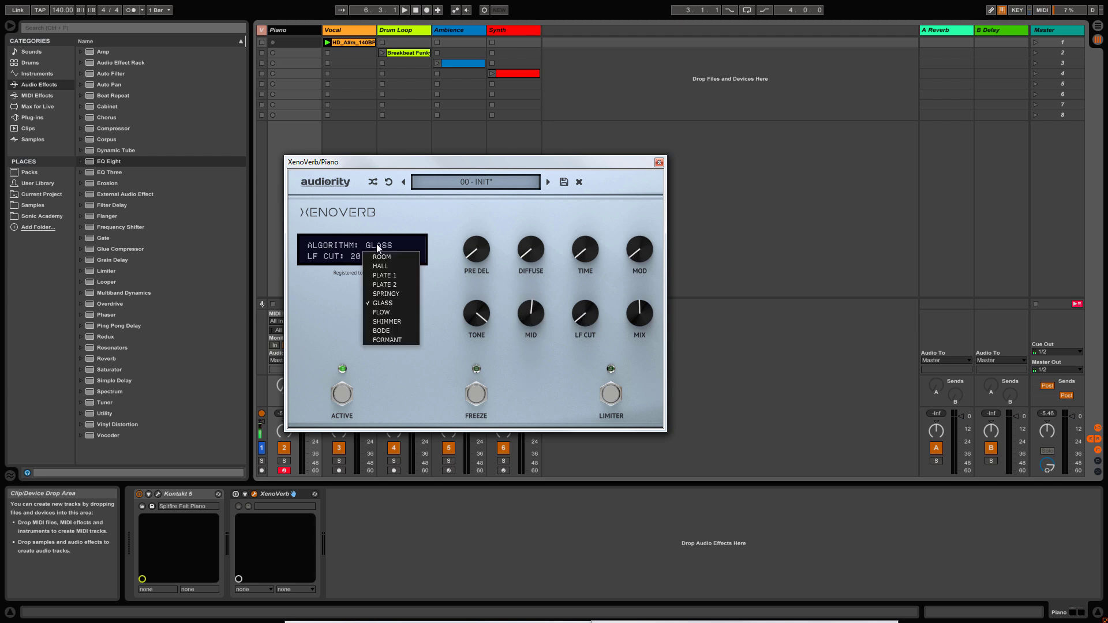
left_click(382, 312)
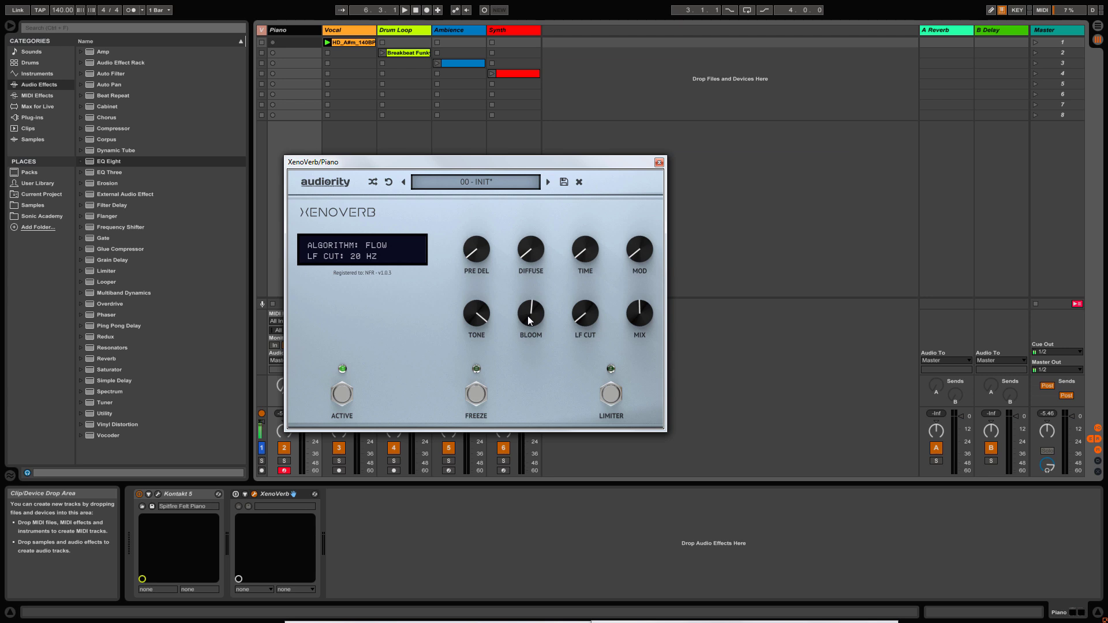
mouse_move(528, 317)
left_mouse_down()
mouse_move(524, 362)
mouse_move(524, 316)
left_mouse_up()
mouse_move(632, 317)
left_mouse_down()
mouse_move(637, 361)
mouse_move(631, 334)
left_mouse_up()
mouse_move(532, 318)
left_mouse_down()
mouse_move(524, 375)
mouse_move(519, 279)
mouse_move(526, 339)
mouse_move(525, 316)
left_mouse_up()
double_click(640, 313)
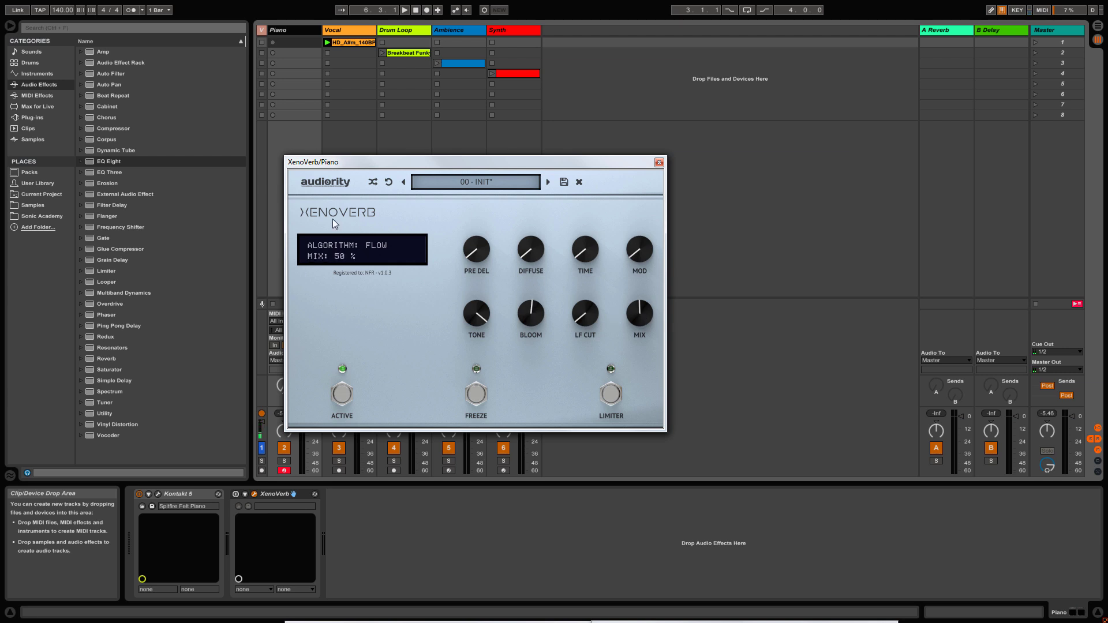
Select the Shimmer algorithm and reset the Pitch A and Pitch B knobs to 0 semitones.
left_click(375, 248)
left_click(393, 317)
double_click(582, 319)
double_click(531, 314)
left_click_drag(532, 313, 583, 317)
Switch the reverb algorithm from Shimmer to Bode.
left_click(359, 249)
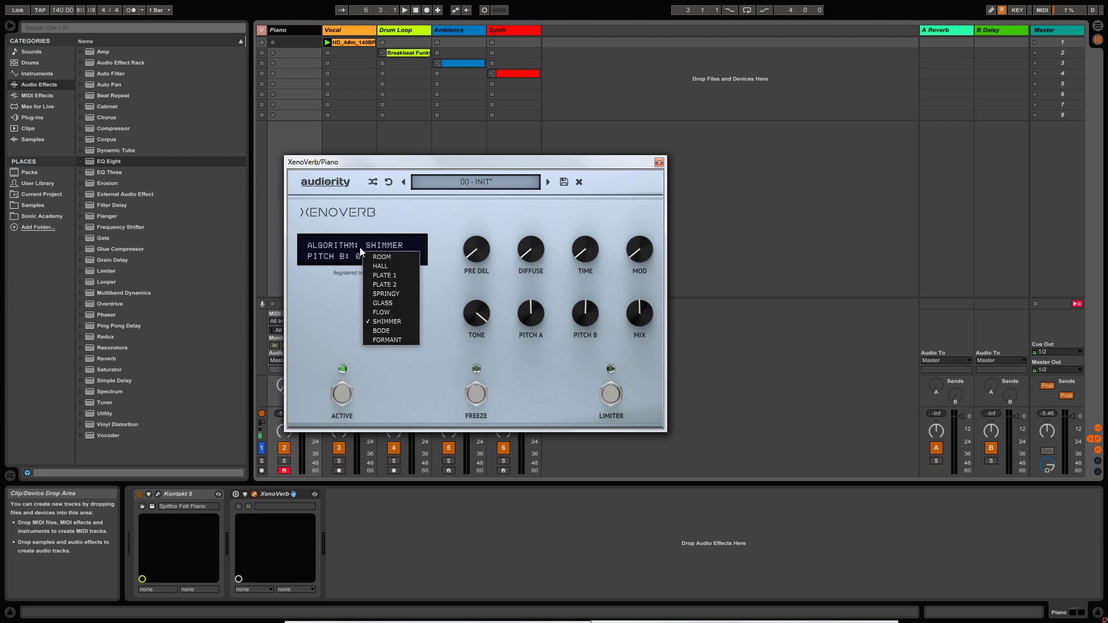
left_click(381, 331)
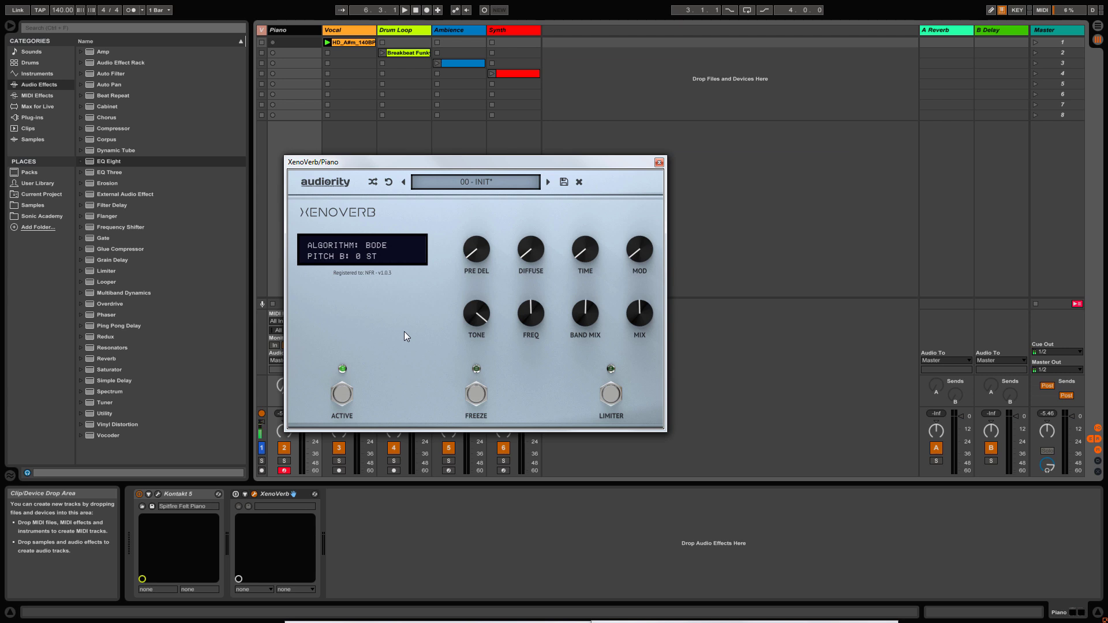
Set the Bode algorithm's Freq knob to 749 Hz and try its Band Mix knob, ending at RM.
mouse_move(534, 313)
left_mouse_down()
mouse_move(535, 345)
mouse_move(534, 282)
mouse_move(532, 367)
mouse_move(536, 249)
mouse_move(528, 380)
mouse_move(528, 233)
mouse_move(524, 347)
mouse_move(525, 317)
left_mouse_up()
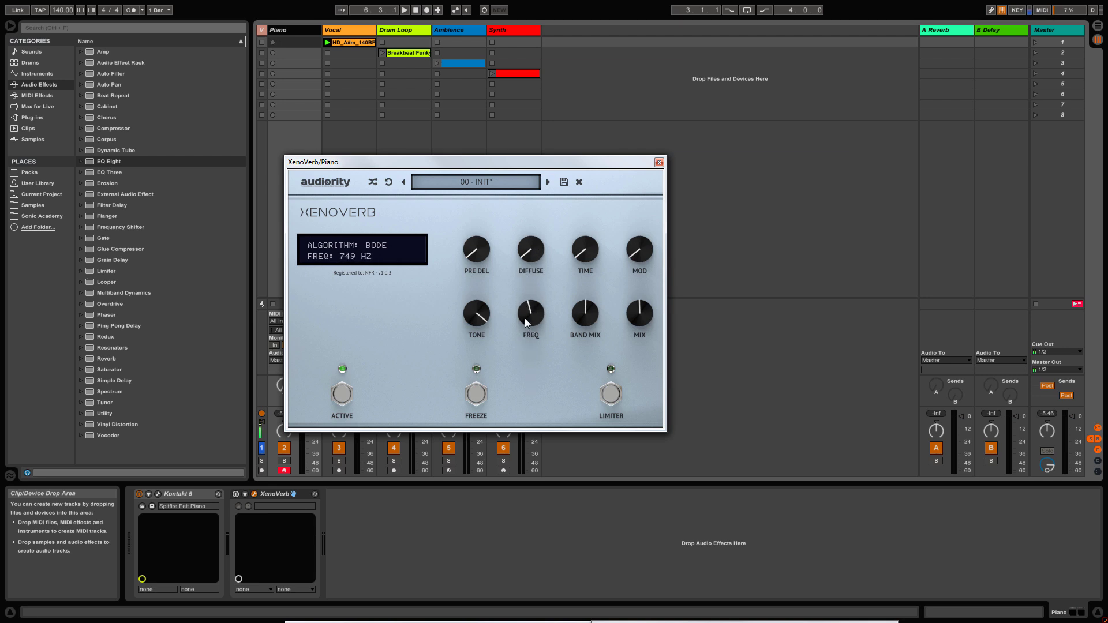
left_click(580, 317)
mouse_move(580, 318)
left_mouse_down()
mouse_move(581, 260)
mouse_move(569, 361)
mouse_move(567, 308)
left_mouse_up()
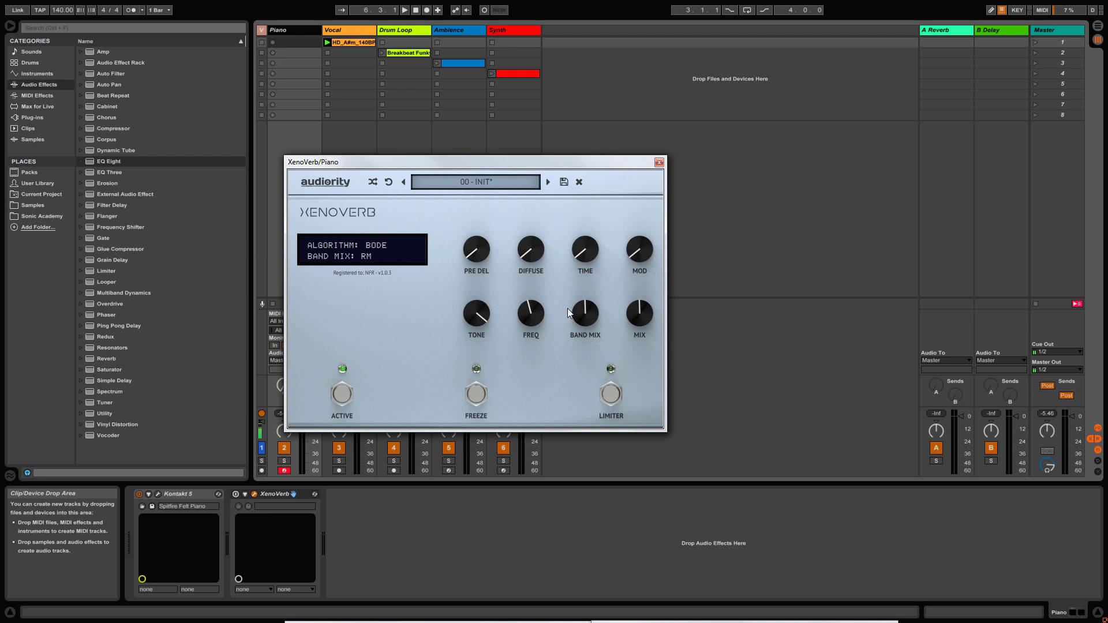
Switch the reverb to the Formant algorithm and try out its Formant and Peak knobs.
left_click(359, 247)
left_click(379, 341)
left_click_drag(532, 314, 526, 340)
left_click_drag(587, 309, 528, 292)
Load the factory preset 00 - INIT in the reverb.
left_click(475, 181)
mouse_move(477, 195)
left_click(564, 196)
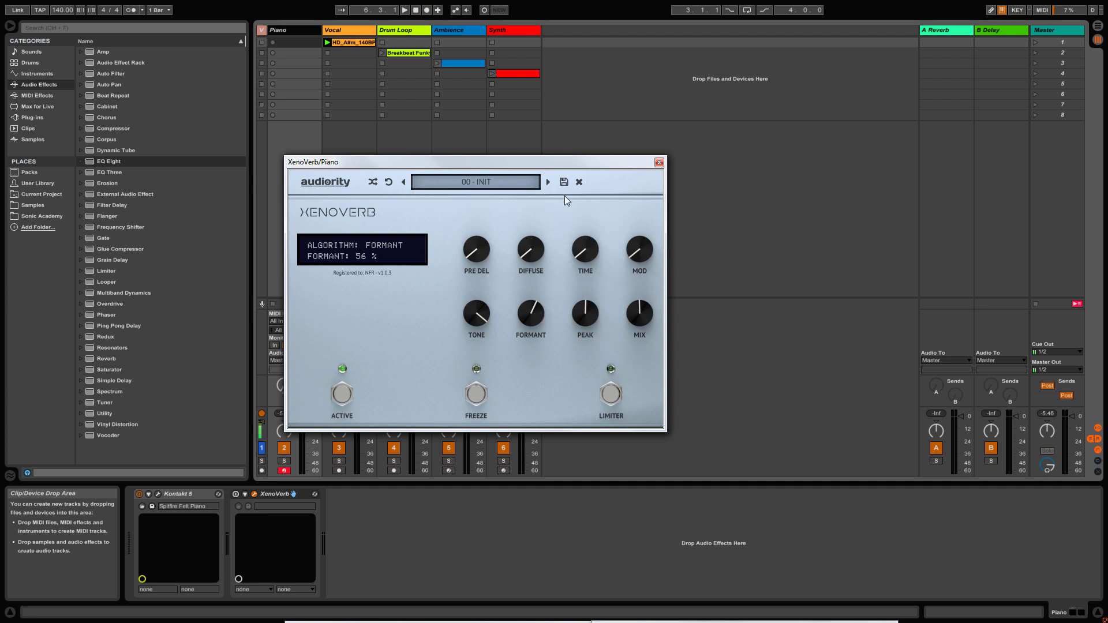
Reposition the plug-in window and examine the list of available reverb algorithms.
mouse_move(507, 161)
left_mouse_down()
mouse_move(587, 179)
mouse_move(525, 169)
left_mouse_up()
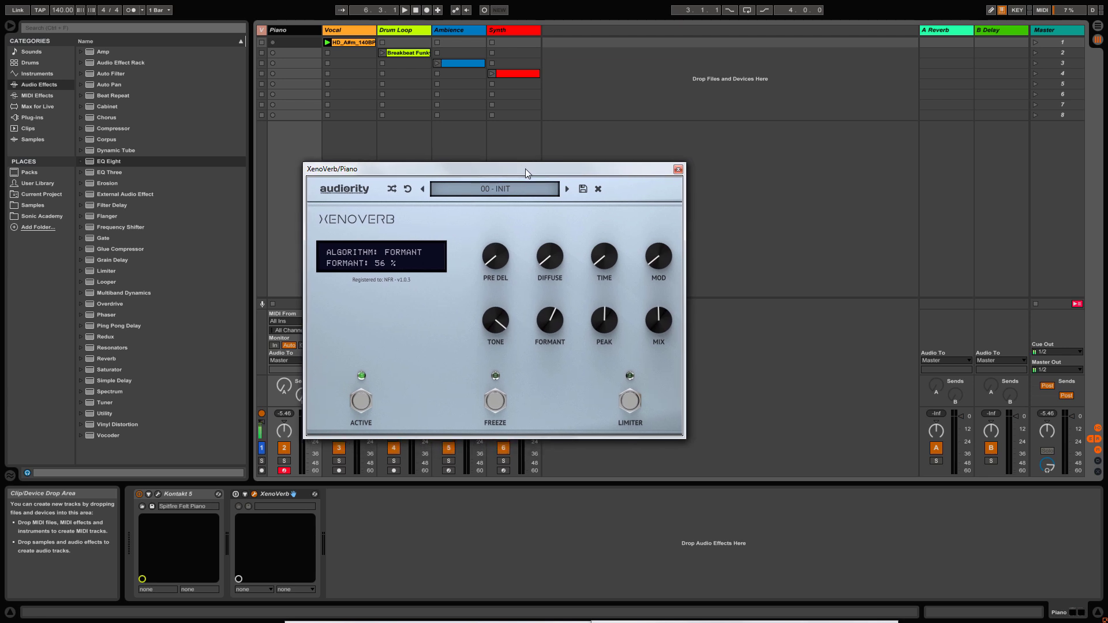
left_click(382, 253)
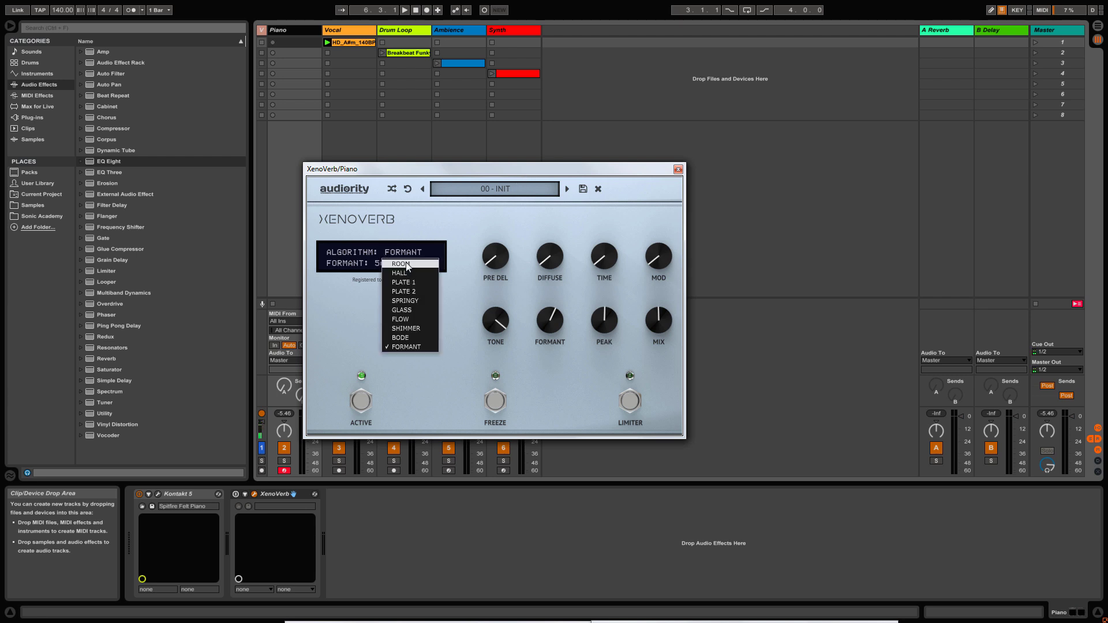
left_click(406, 264)
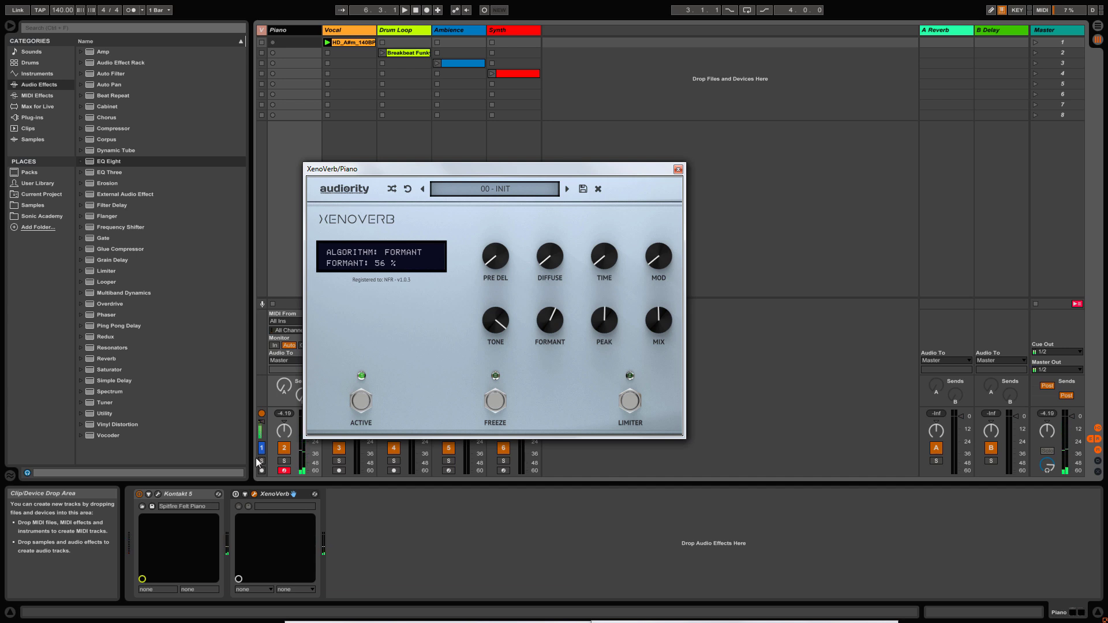
Activate XenoVerb on the Piano track and load the Huge Room preset from the Room category.
left_click(240, 495)
left_click(487, 189)
mouse_move(490, 202)
mouse_move(597, 217)
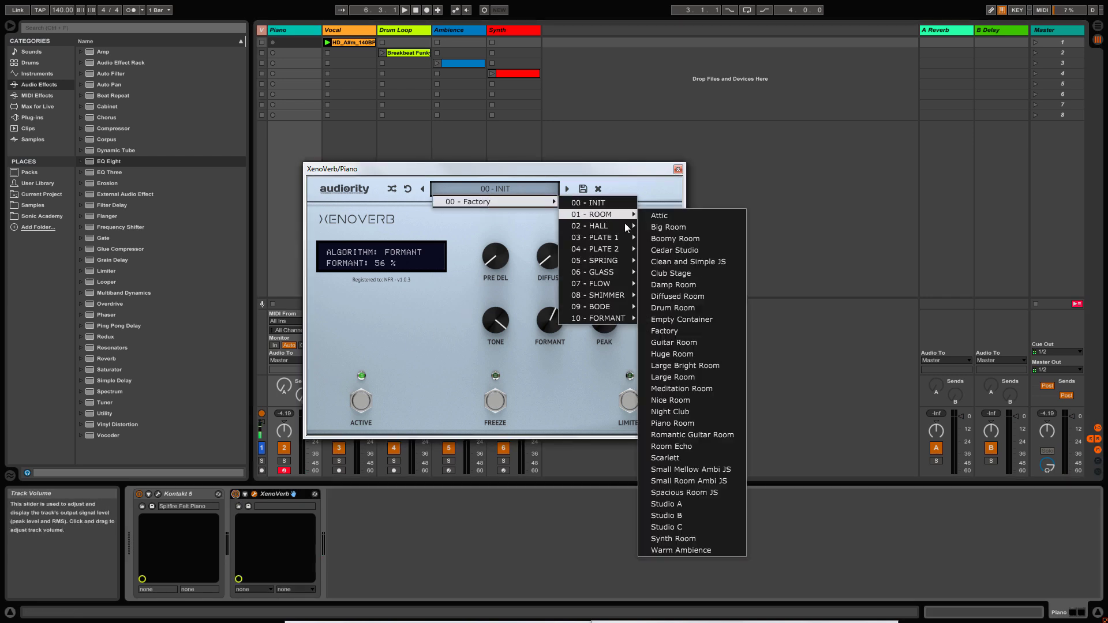
left_click(686, 357)
Reposition the plug-in window, adjust the Huge Room preset's Mix knob and set Size to 94 %.
left_click_drag(535, 169, 625, 112)
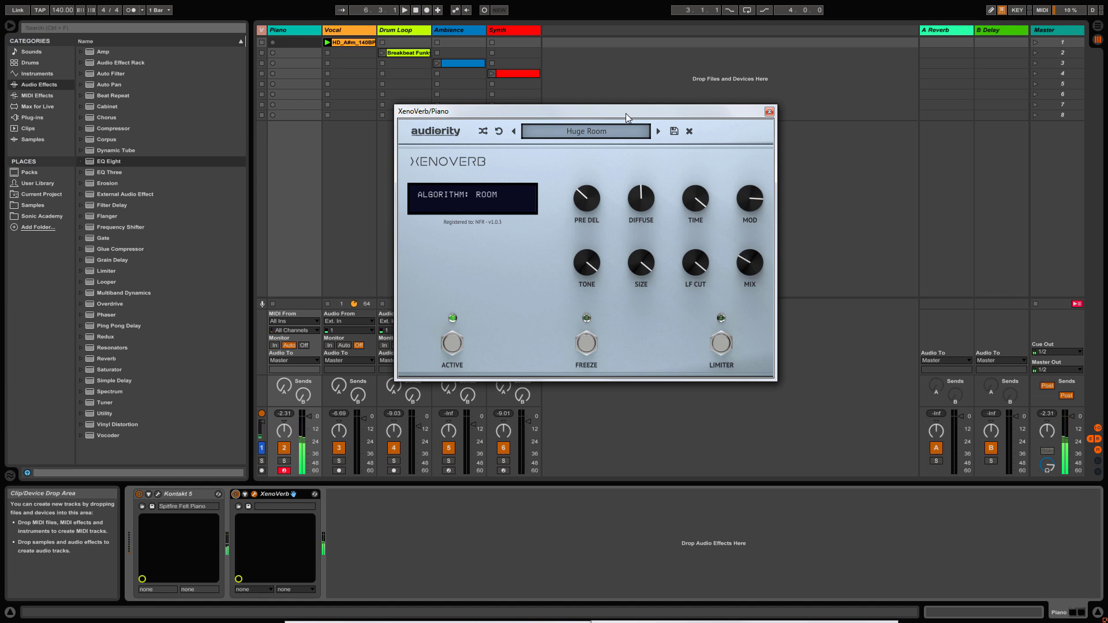
left_click_drag(747, 263, 746, 267)
mouse_move(639, 281)
Load the Impossible Hall BL preset from the Hall category and reduce its Time to 8 %.
left_click(583, 132)
mouse_move(583, 142)
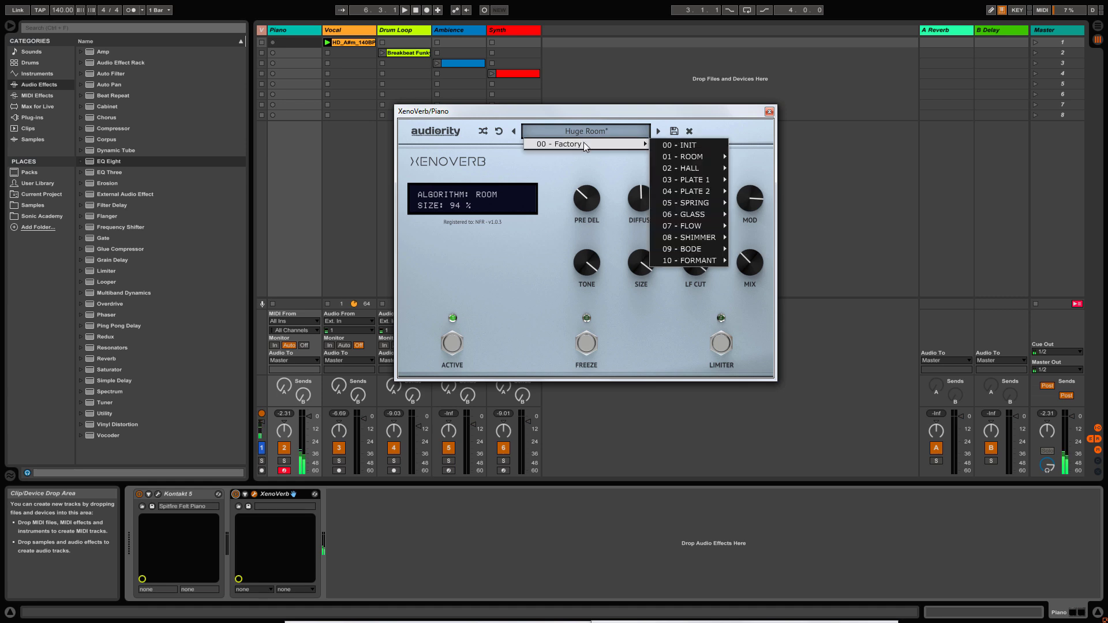
mouse_move(707, 171)
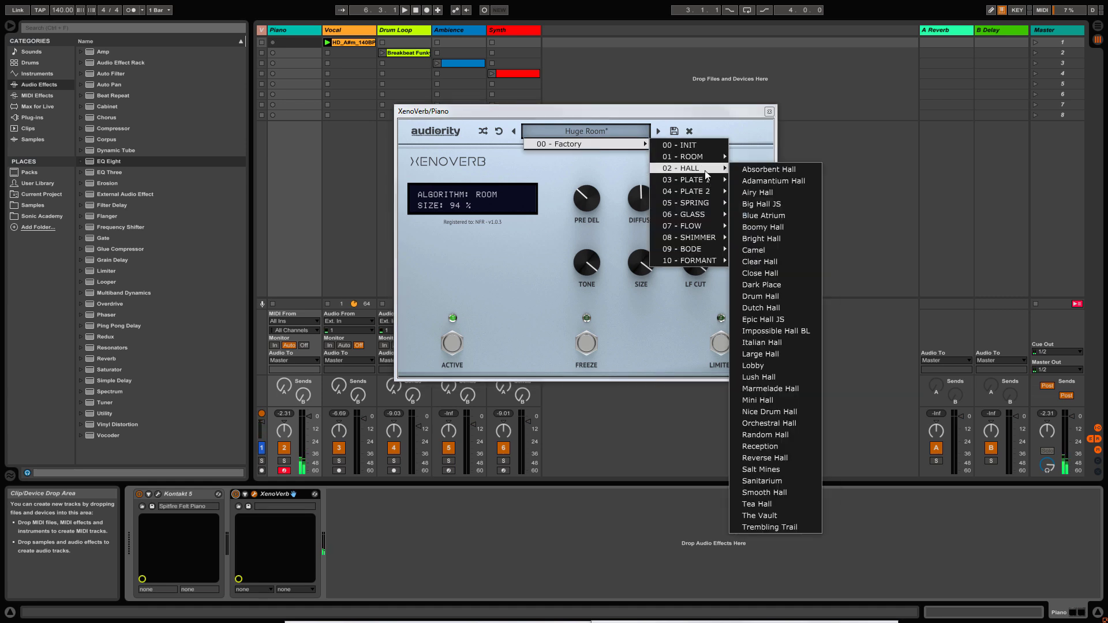
left_click(783, 331)
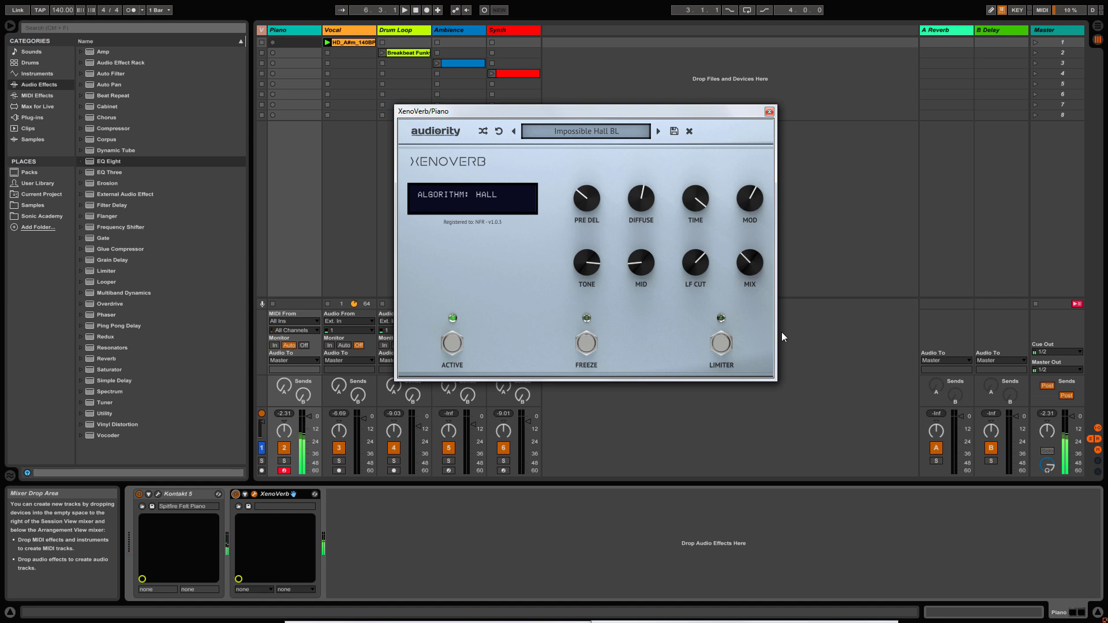
left_click_drag(696, 213, 684, 340)
Load the Planetarium preset from the Plate 2 category, and close the piano's plug-in window after auditioning it.
left_click(577, 132)
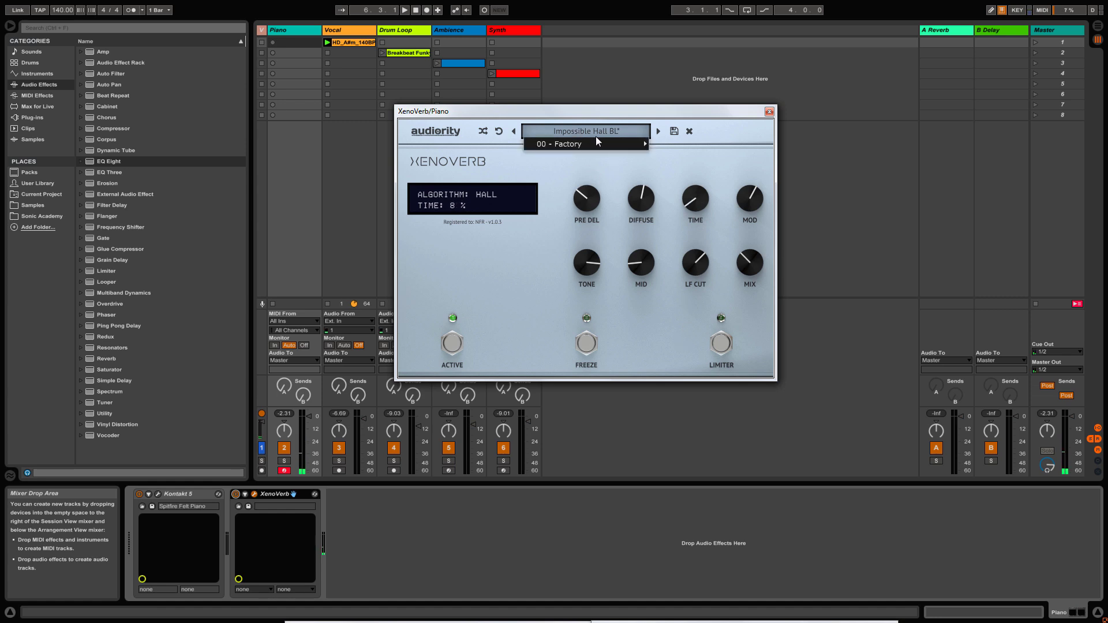
mouse_move(606, 143)
mouse_move(697, 192)
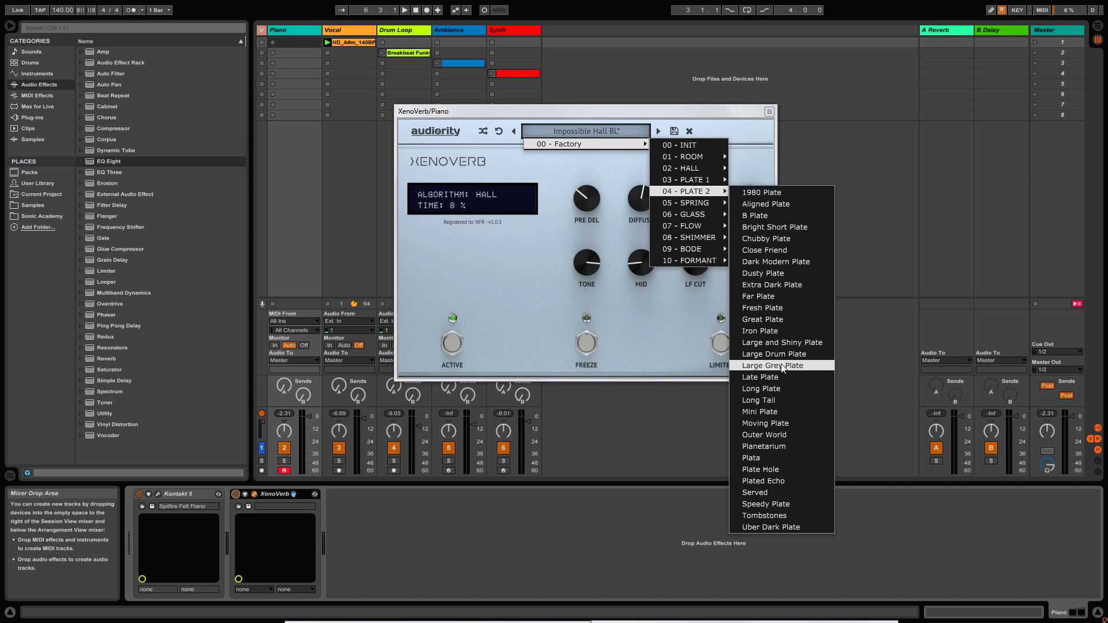
left_click(763, 446)
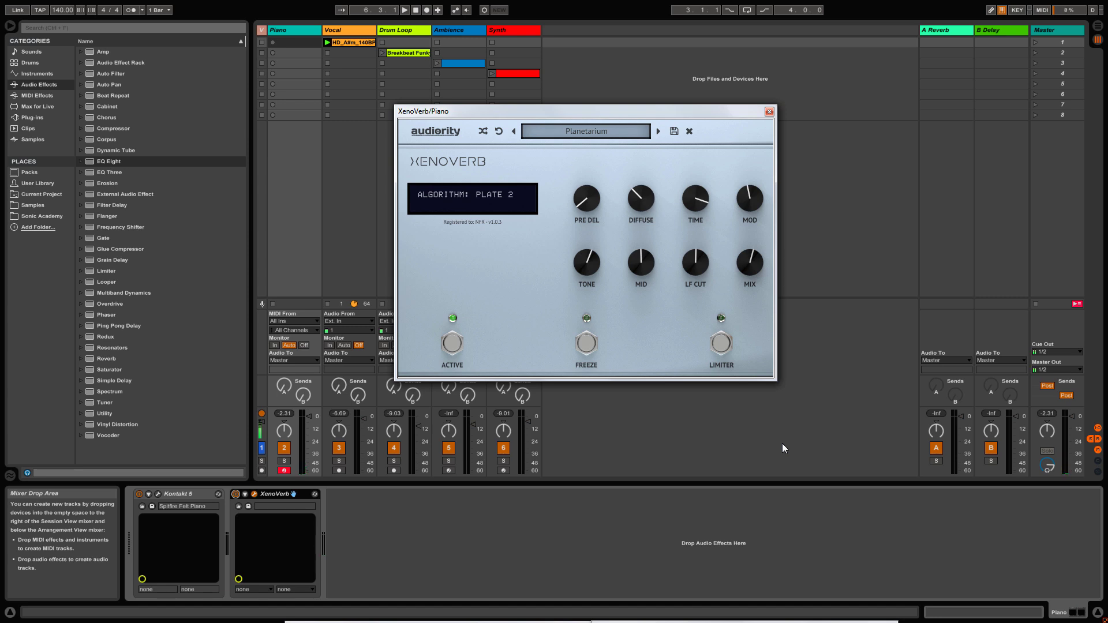
left_click_drag(594, 112, 543, 129)
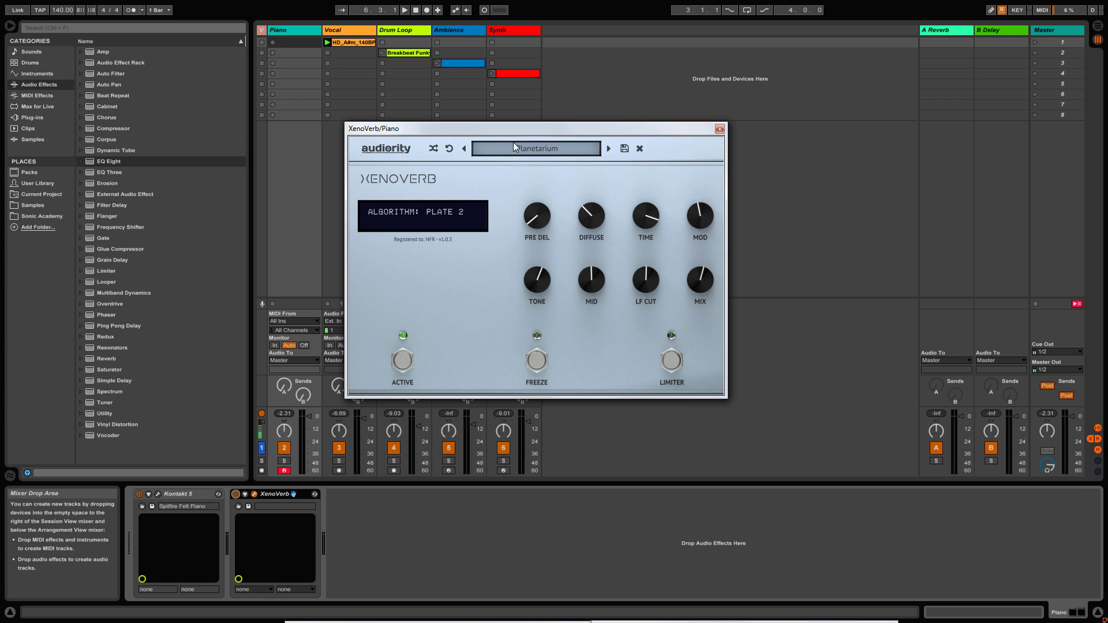
left_click(720, 129)
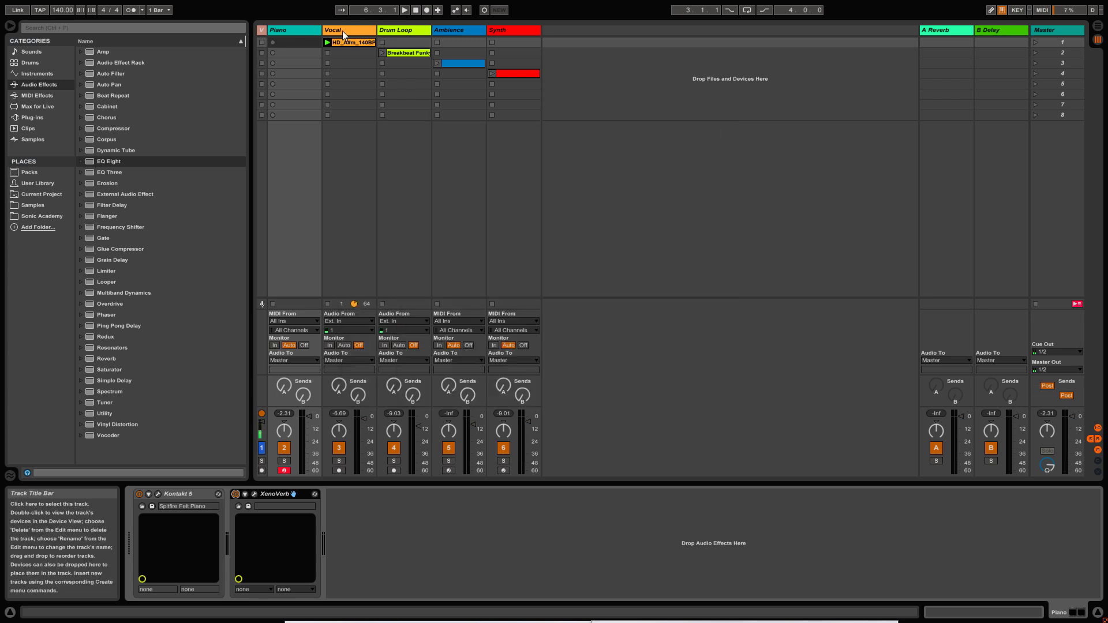
Select the Vocal track with the Piano track deactivated and launch scene 1 to play the vocal clip.
left_click(341, 30)
left_click(285, 449)
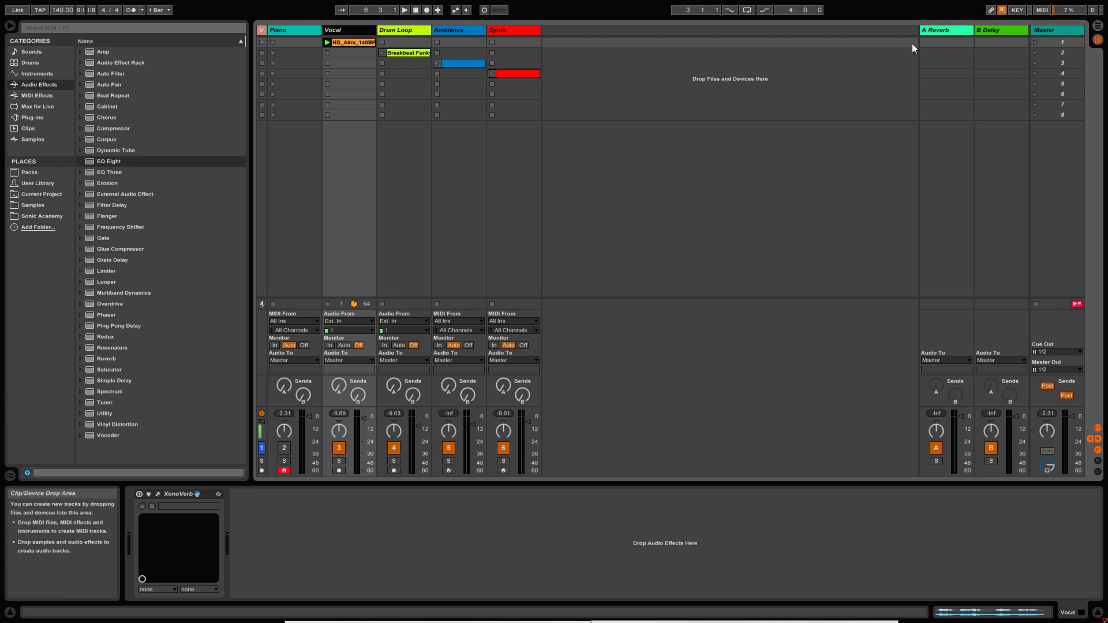
left_click(1035, 42)
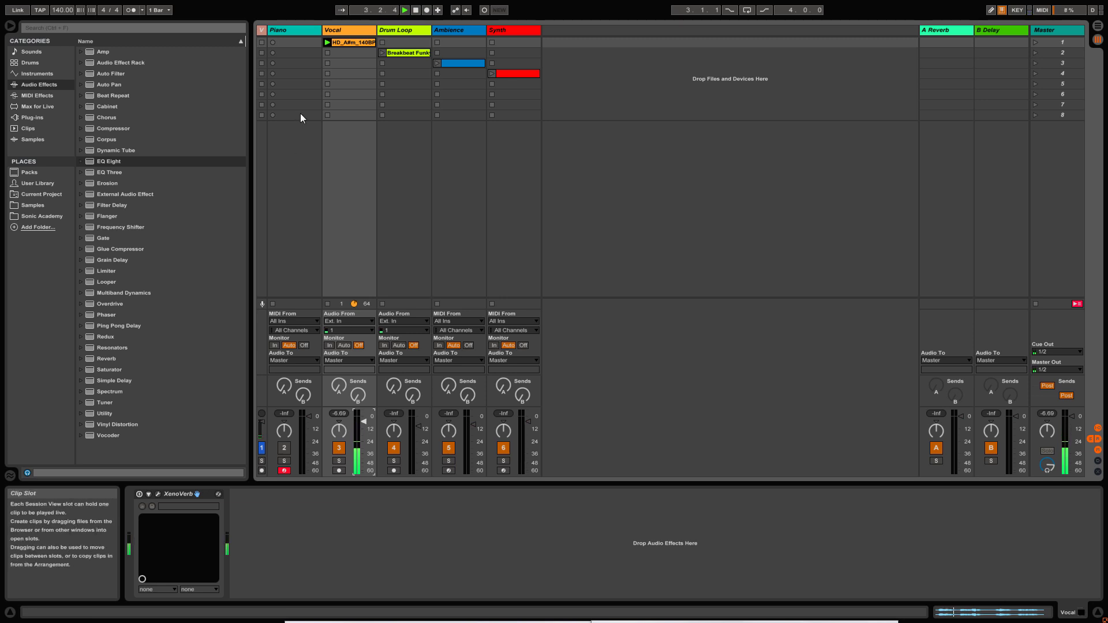
Open and activate XenoVerb on the Vocal track and load the Clear Hall preset from the Hall category.
left_click(158, 494)
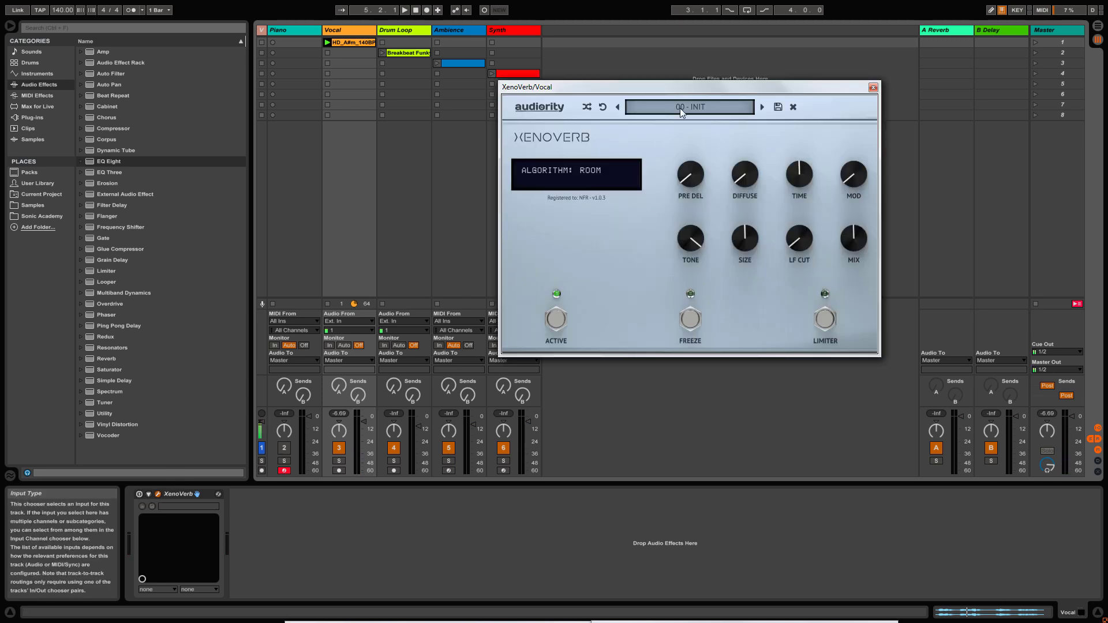
left_click_drag(695, 87, 702, 123)
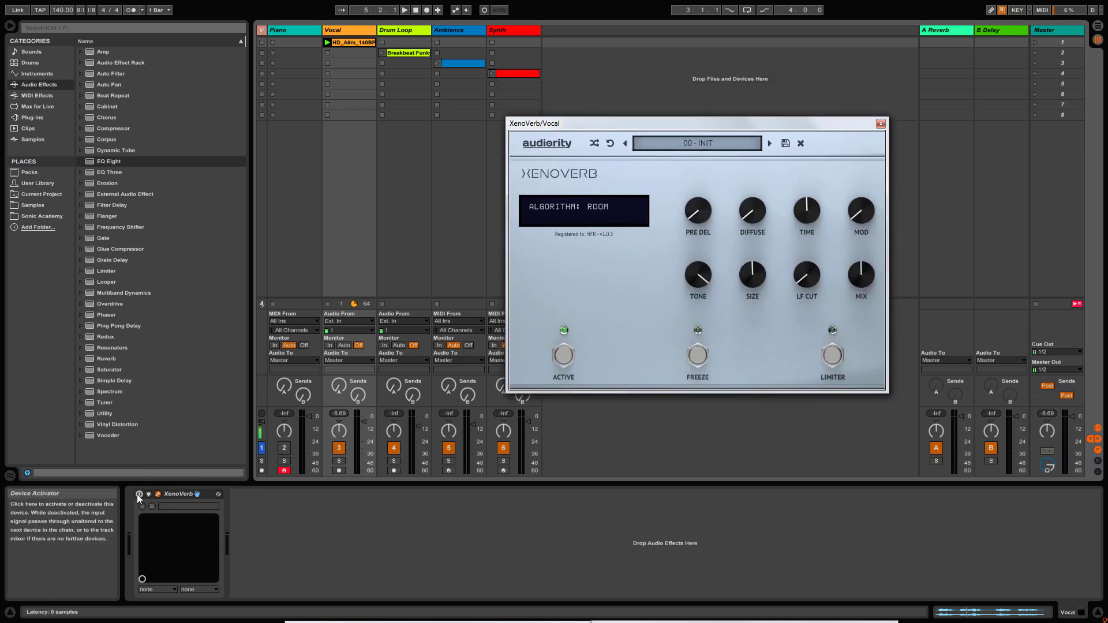
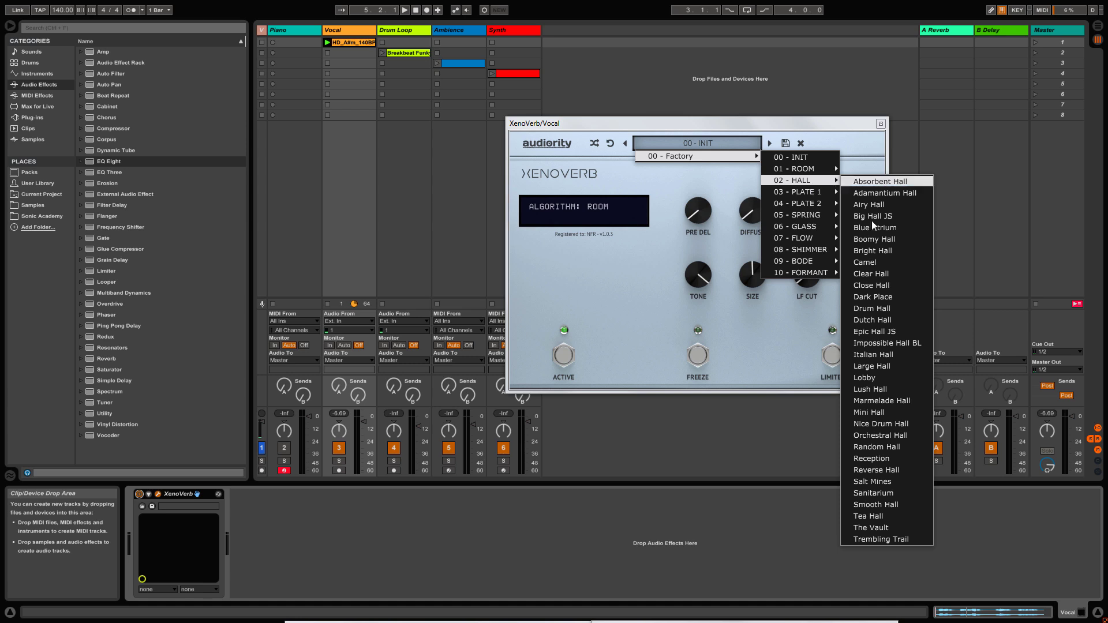
left_click(883, 274)
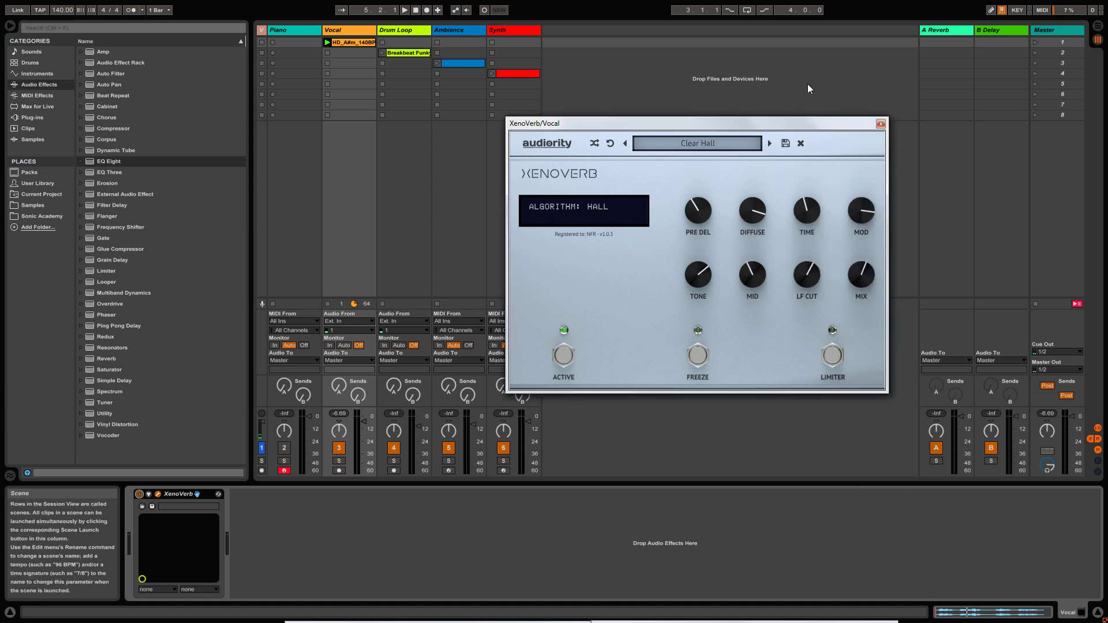
Launch scene 1 again and lower the vocal reverb's Mix to 44 %.
left_click(1035, 43)
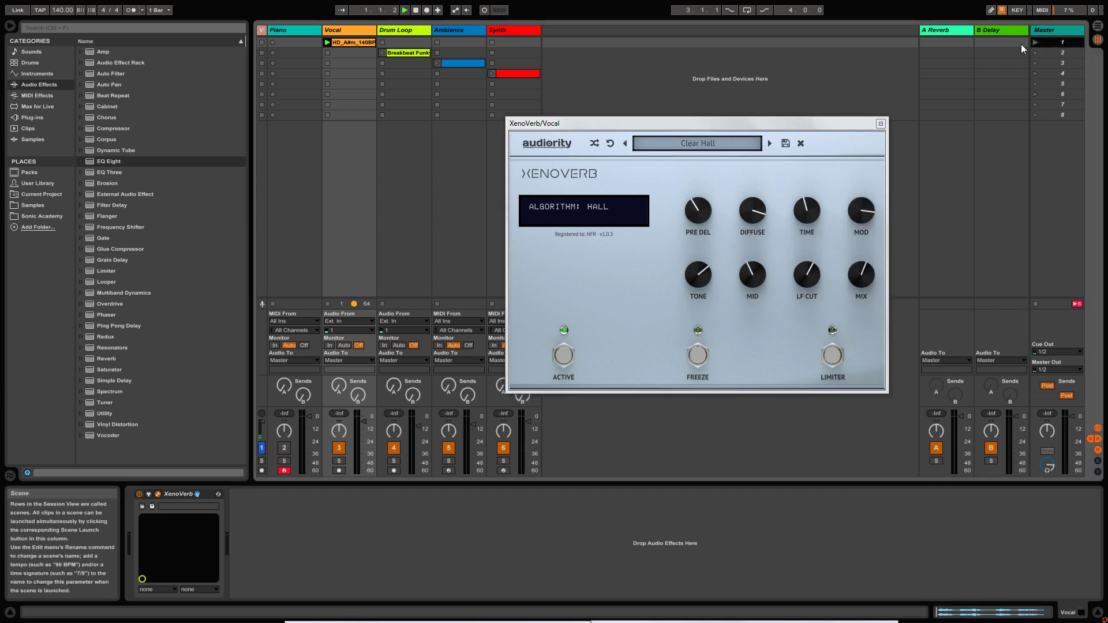
left_click_drag(762, 131, 737, 138)
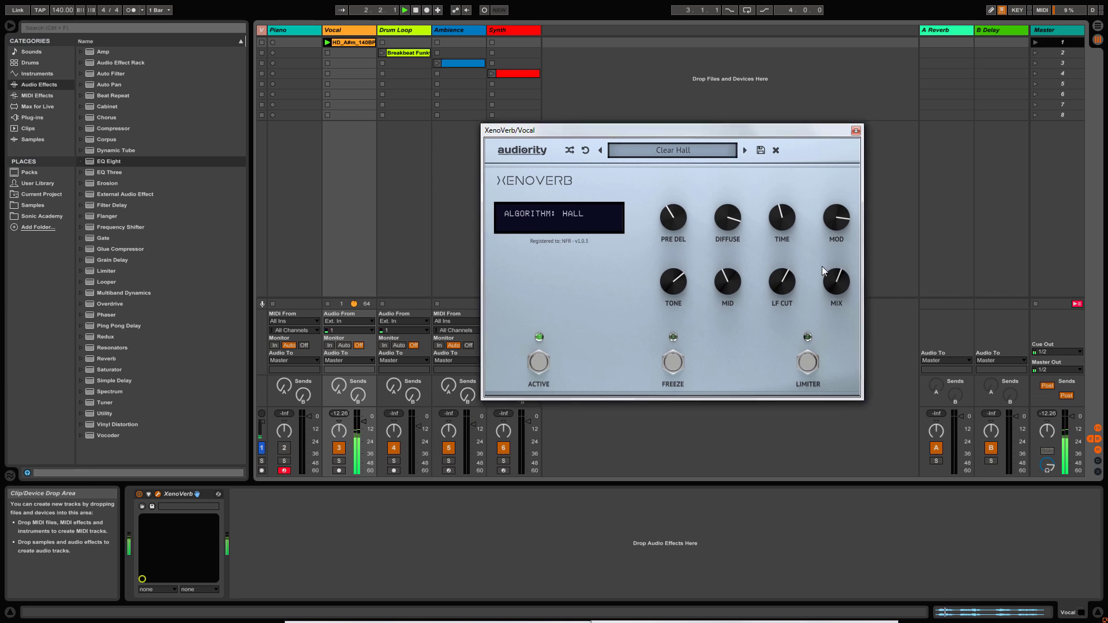
left_click_drag(835, 279, 838, 296)
left_click_drag(705, 132, 658, 194)
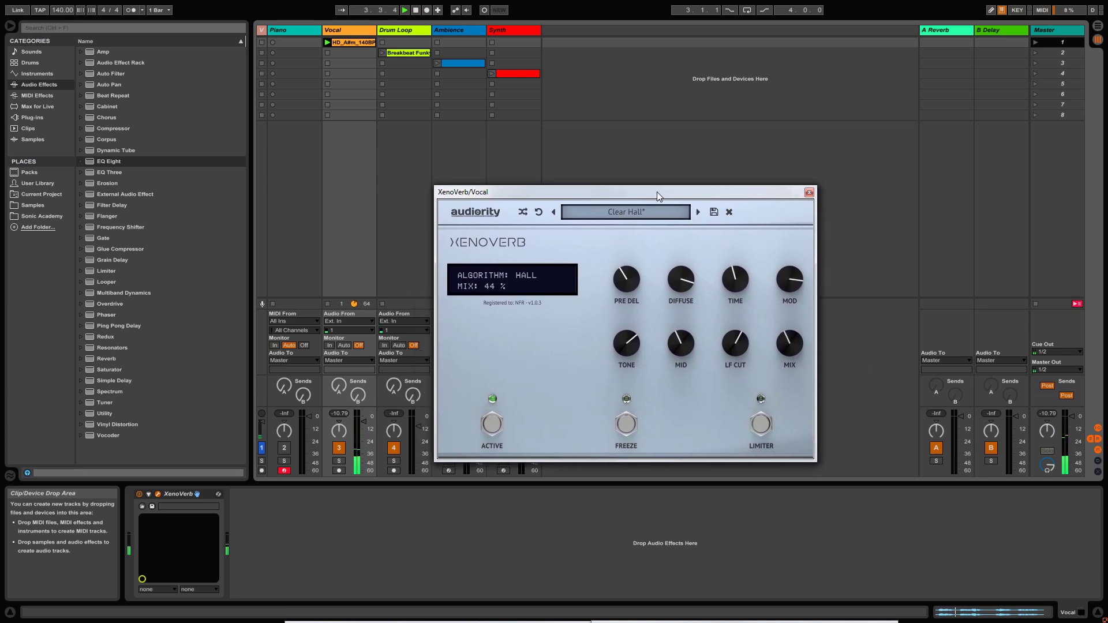
Load the Crystal preset from the Glass category, setting Mix to 21 % and Time to 58 %.
left_click(625, 210)
mouse_move(624, 223)
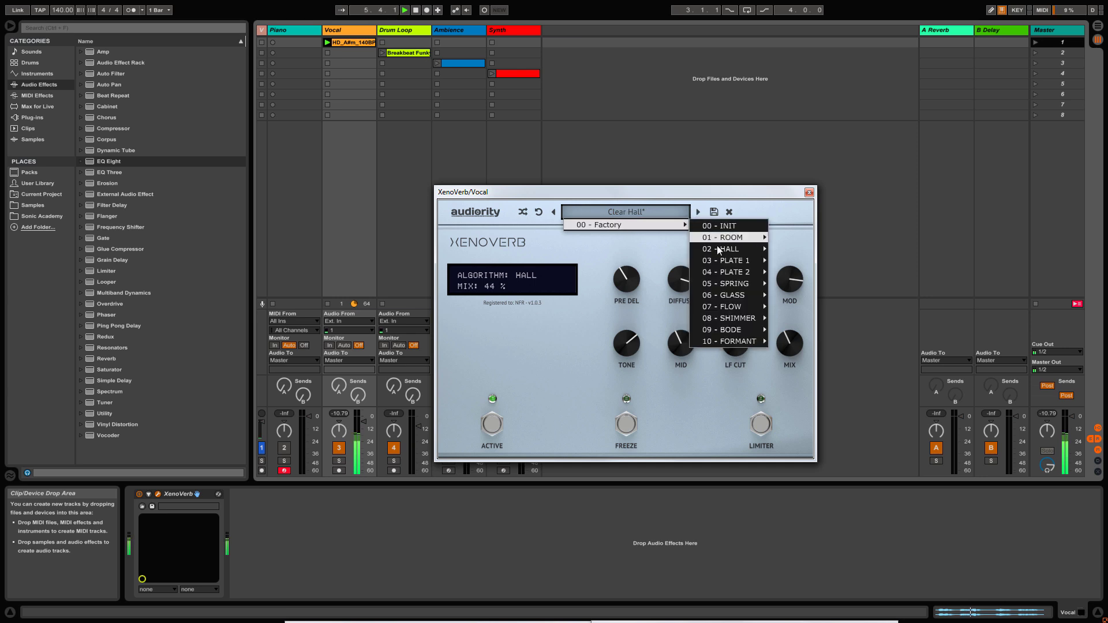
mouse_move(732, 296)
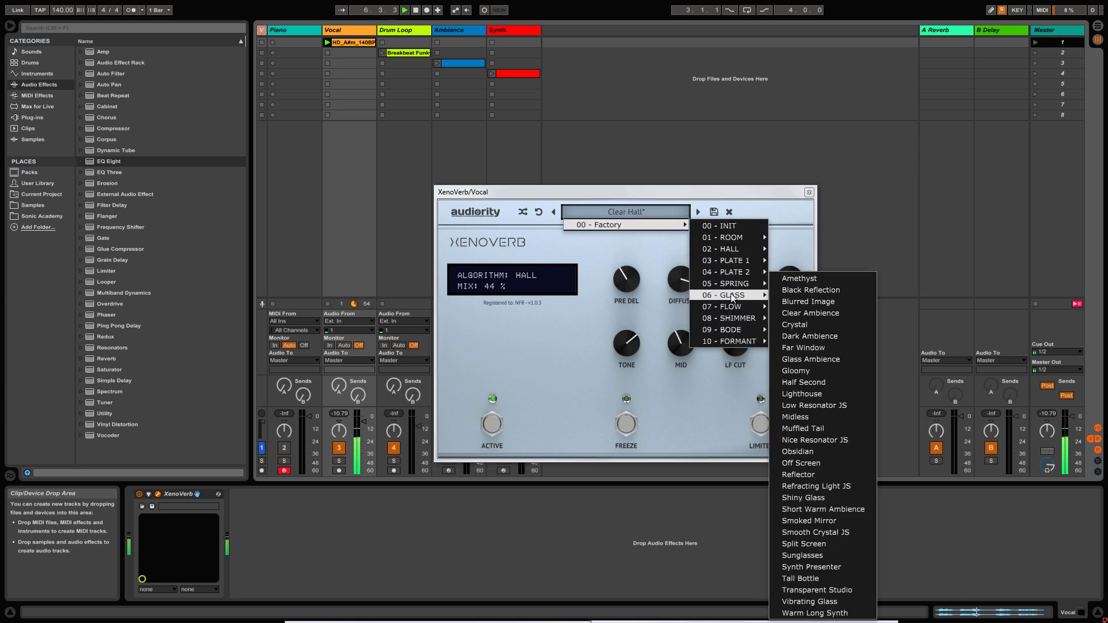
left_click(799, 325)
left_click_drag(796, 333, 787, 358)
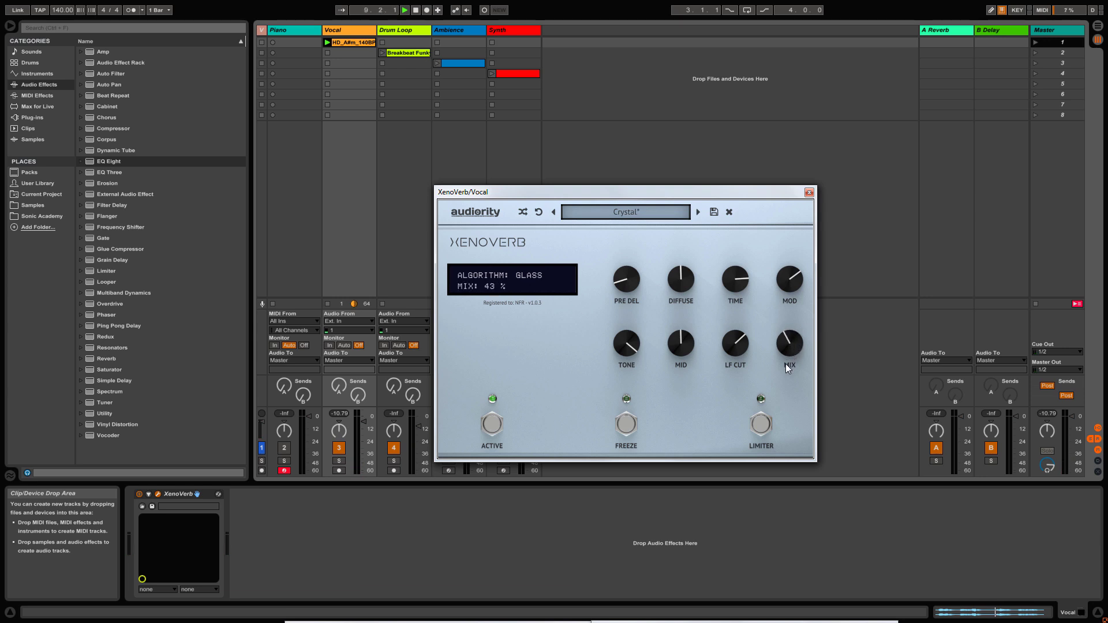
left_click_drag(784, 368, 780, 395)
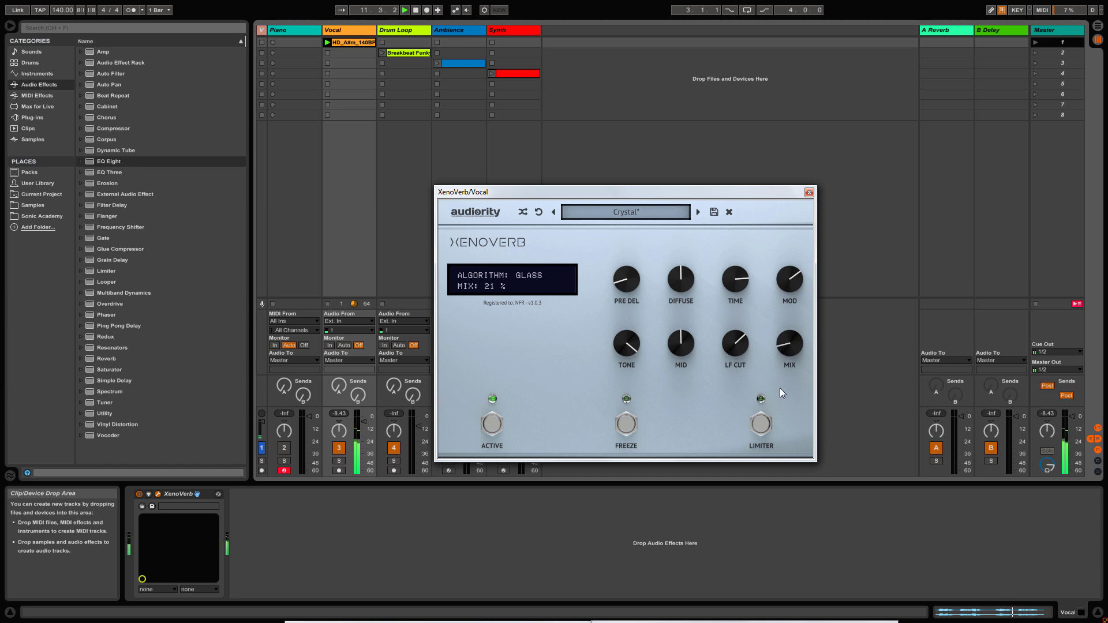
left_click_drag(735, 292, 733, 303)
Load the Flow preset Nice Place to Be JS on the vocal with Mix at 42 %, and close the plug-in window.
left_click(618, 214)
mouse_move(621, 224)
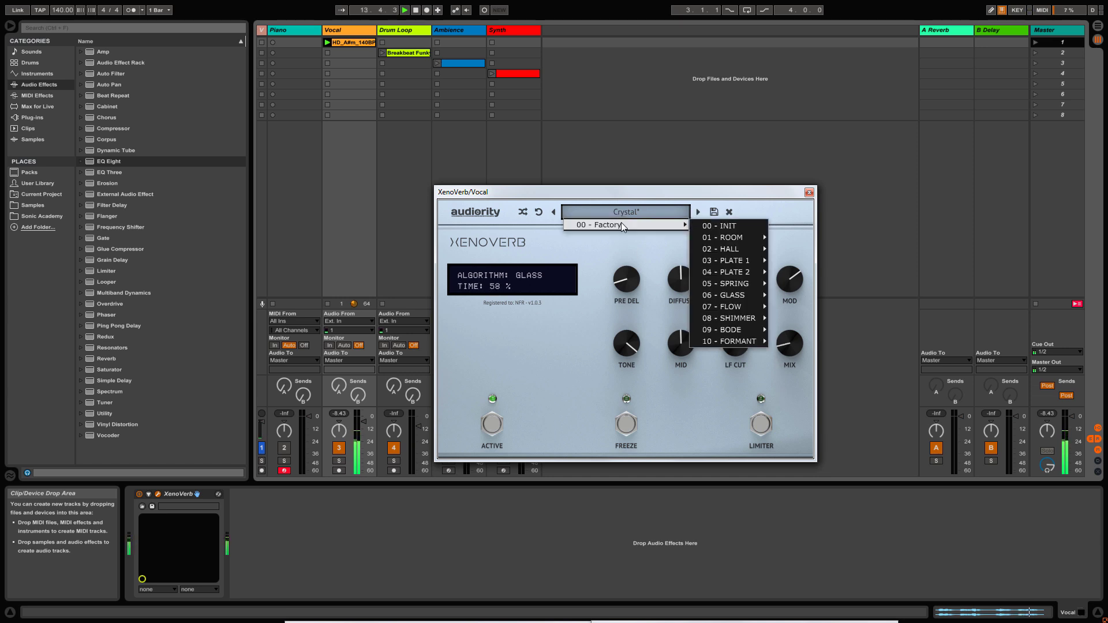
mouse_move(733, 308)
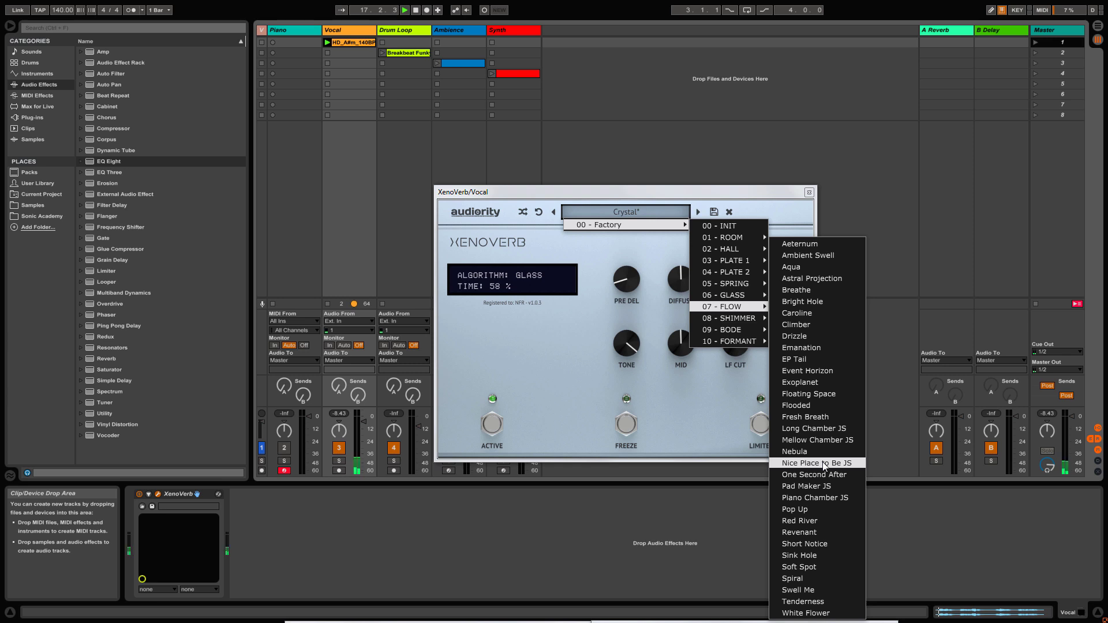
left_click(822, 464)
left_click_drag(790, 353, 790, 350)
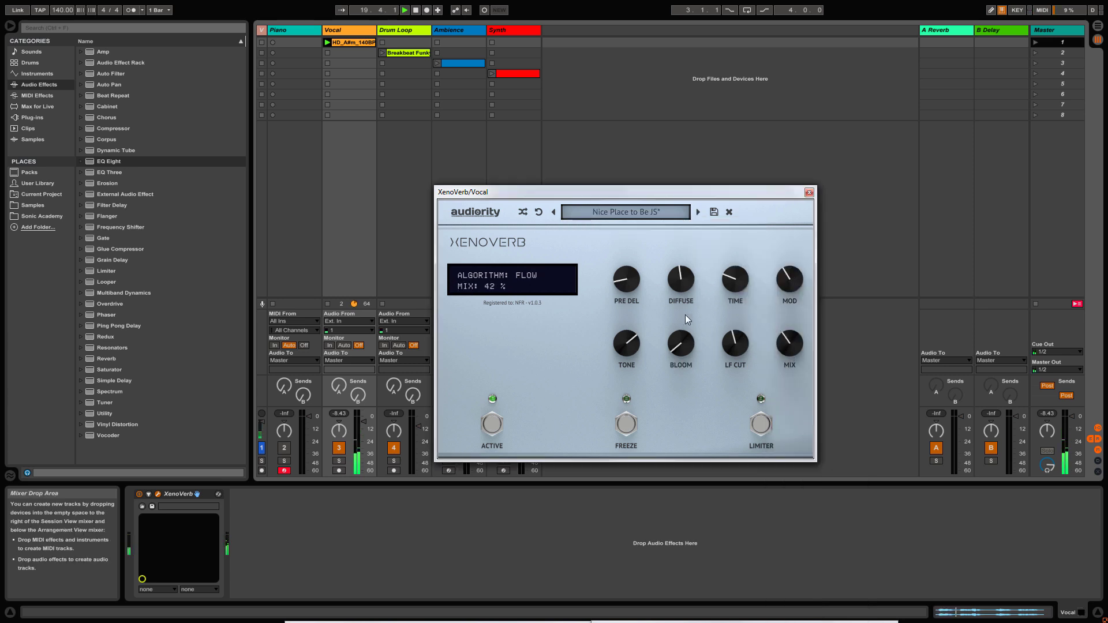
left_click(731, 282)
left_click_drag(626, 192, 576, 193)
left_click(753, 192)
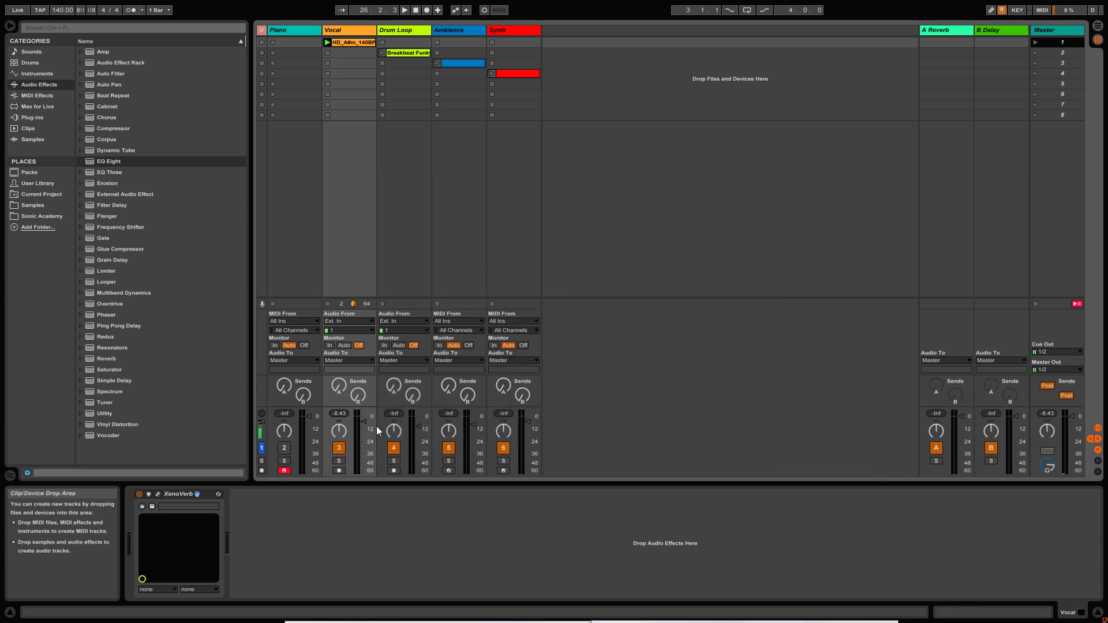
Deactivate the Vocal track, select the Drum Loop track and launch scene 2 to play the breakbeat clip.
left_click(339, 447)
left_click(416, 35)
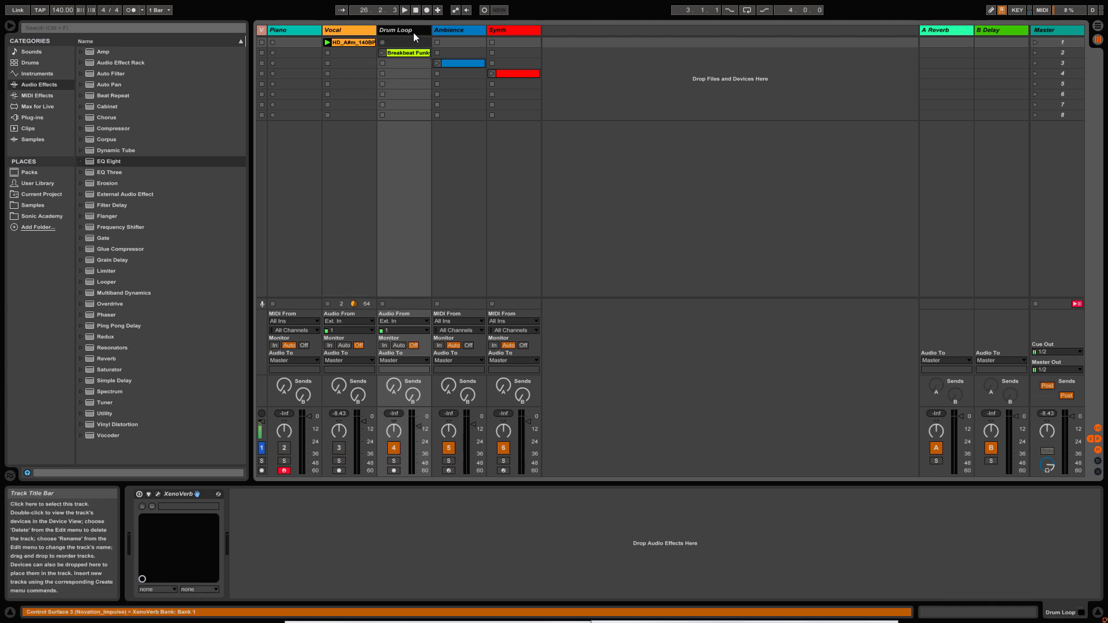
left_click(1035, 53)
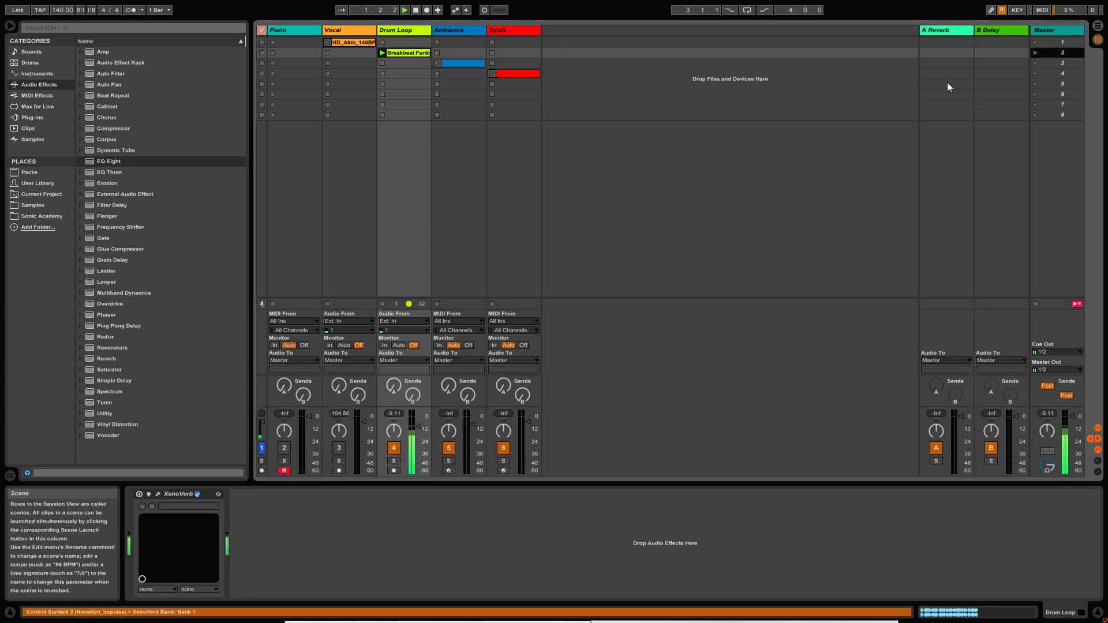
Open the Drum Loop track's XenoVerb window and switch the device on.
left_click(188, 437)
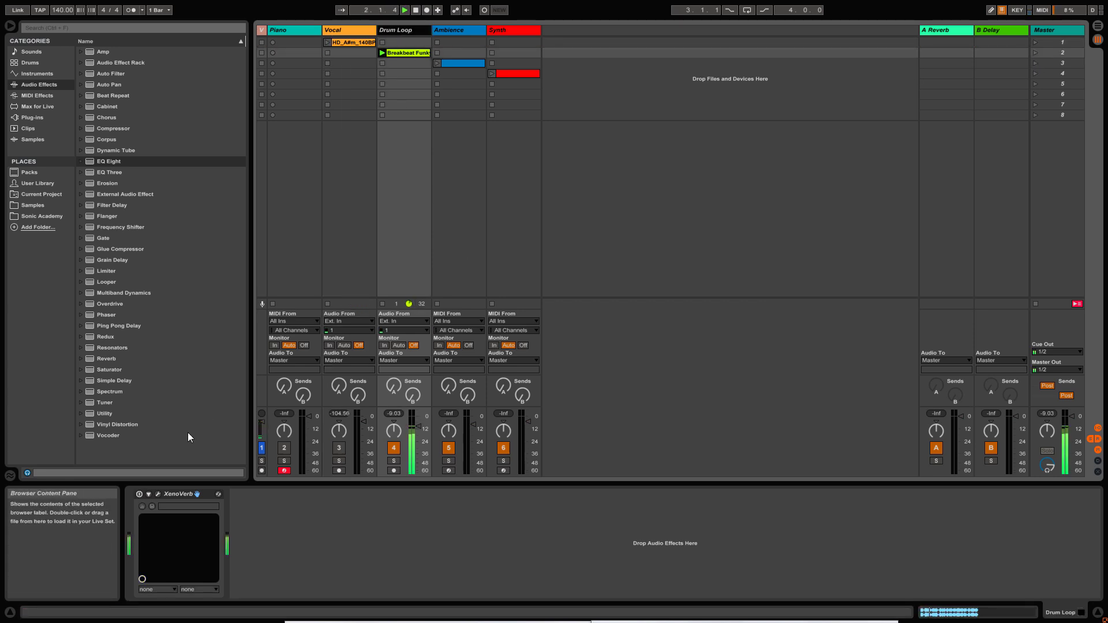
left_click(158, 494)
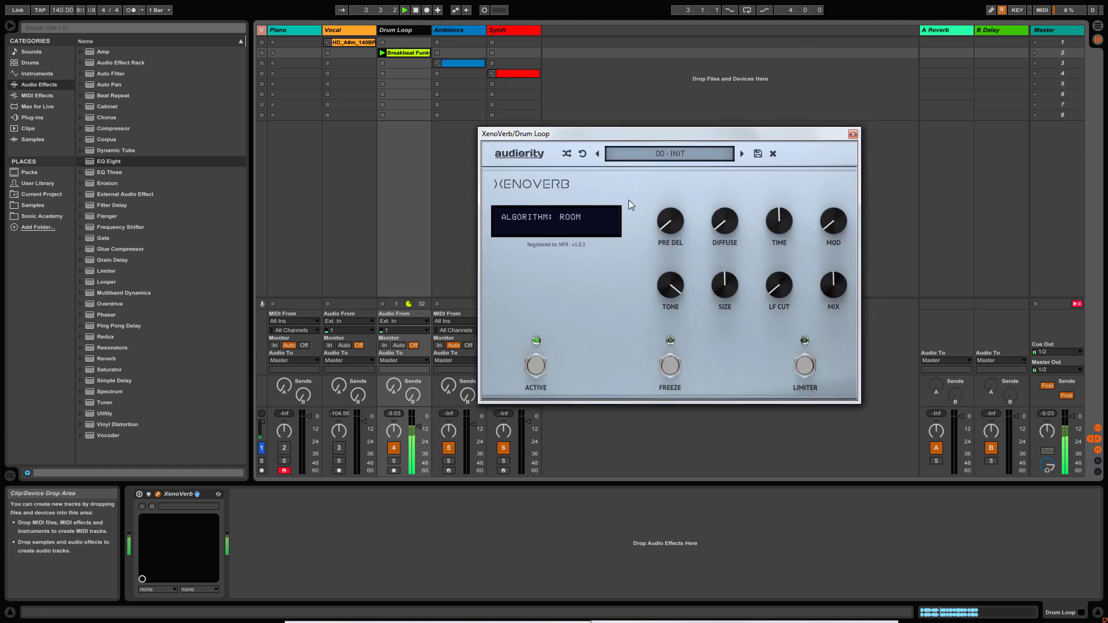
left_click(641, 155)
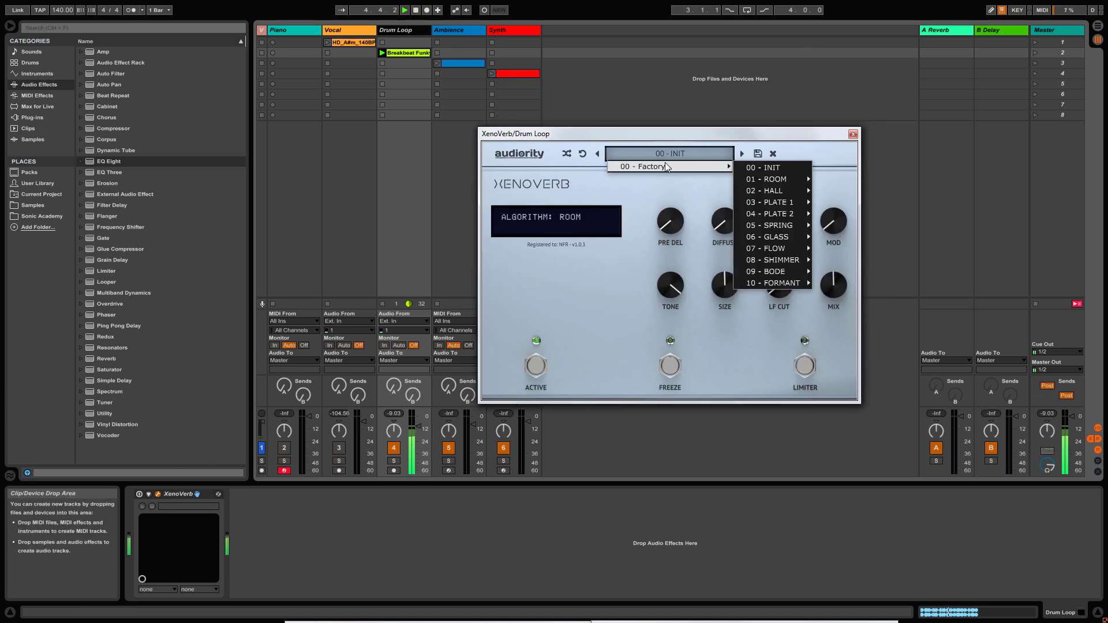
left_click(141, 496)
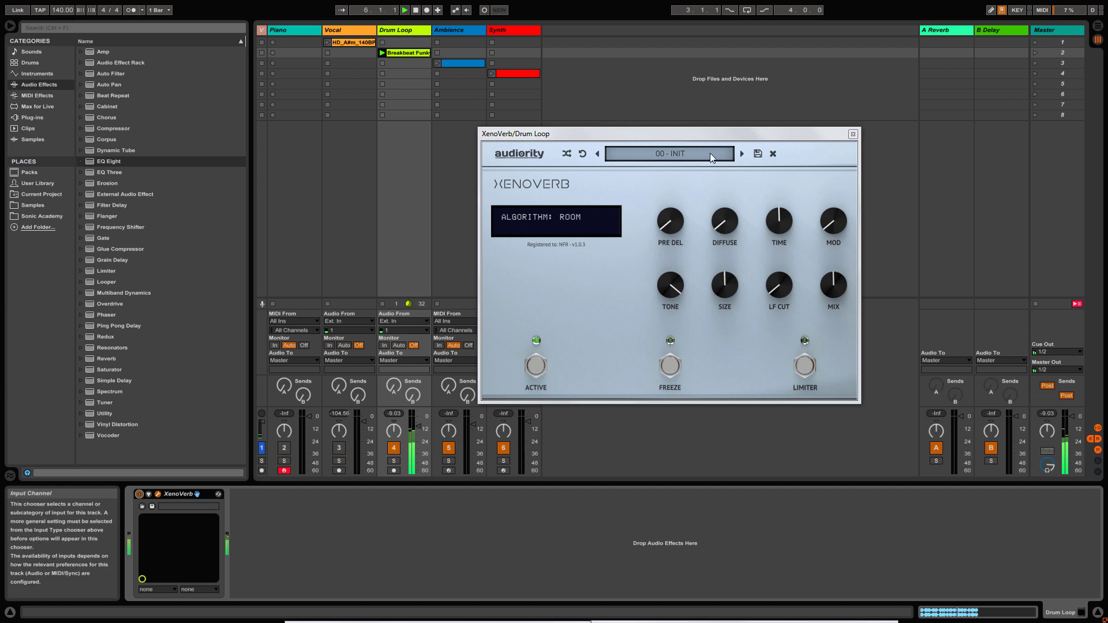
Load the Elastic Walls preset from the Spring category on the drum loop and set Mix to 34 %.
left_click(687, 153)
mouse_move(696, 167)
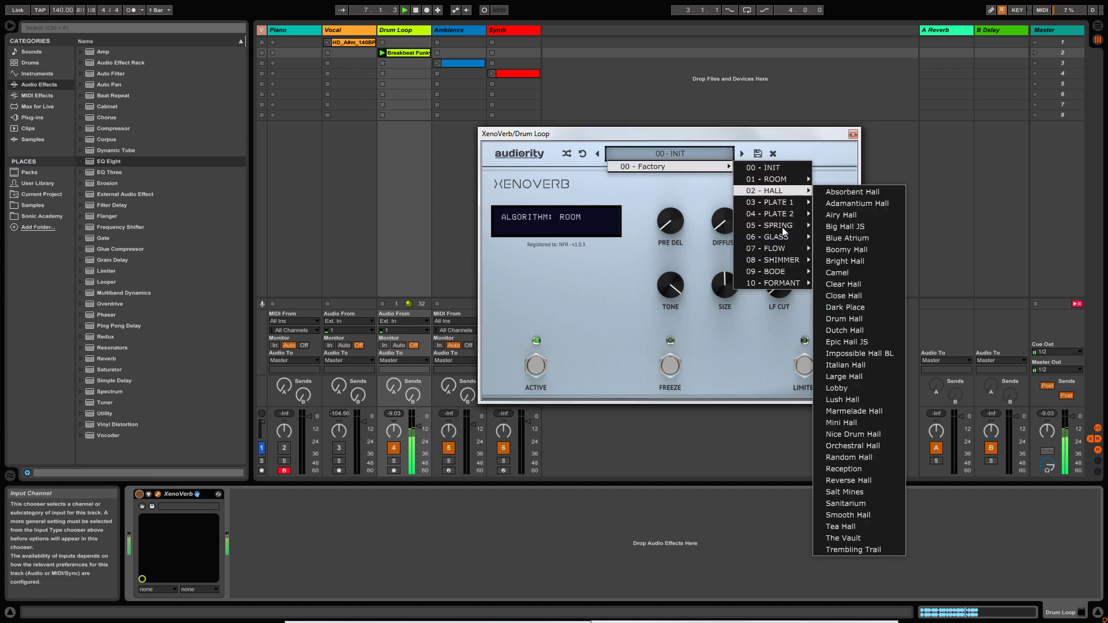
mouse_move(785, 225)
left_click(862, 275)
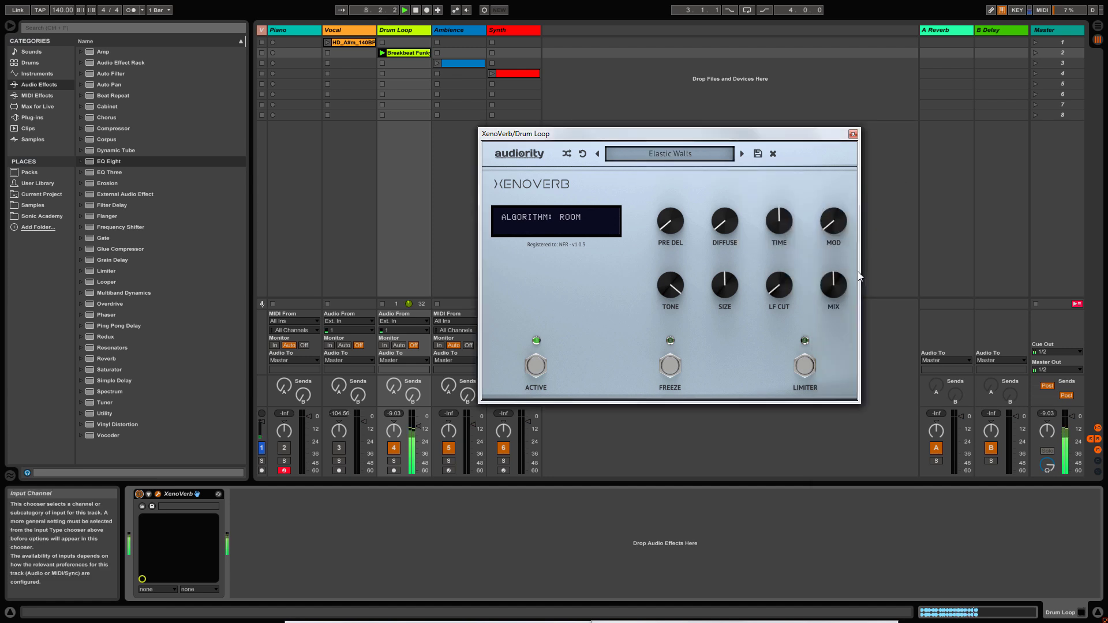
mouse_move(833, 287)
left_click_drag(833, 291, 834, 288)
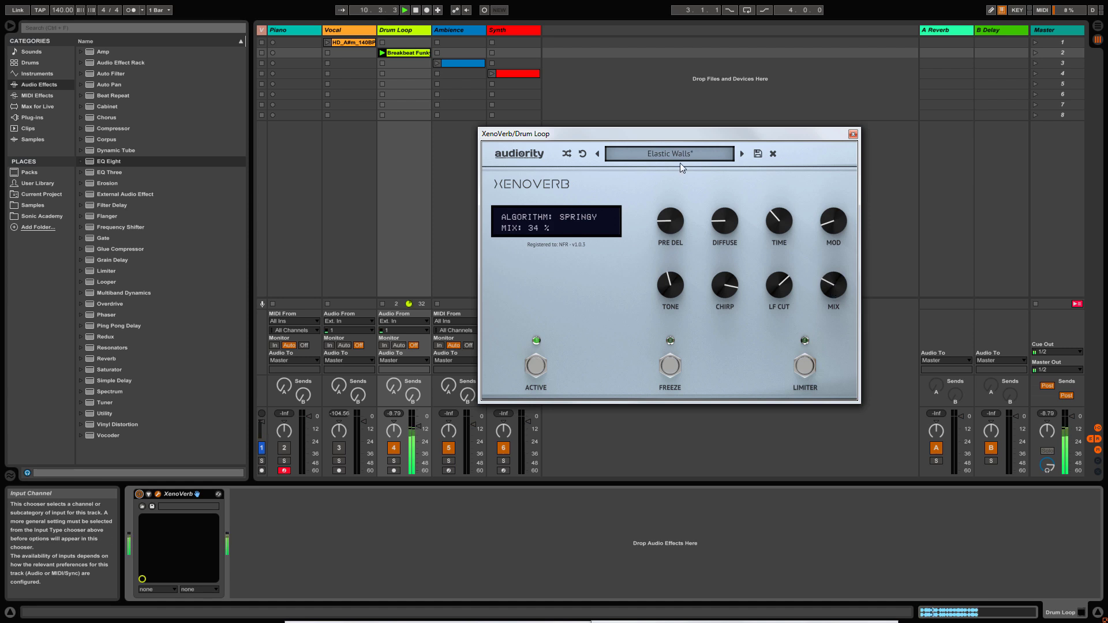
Load the Plated Echo preset from the Plate 2 category and set Mix to 30 %.
left_click(664, 156)
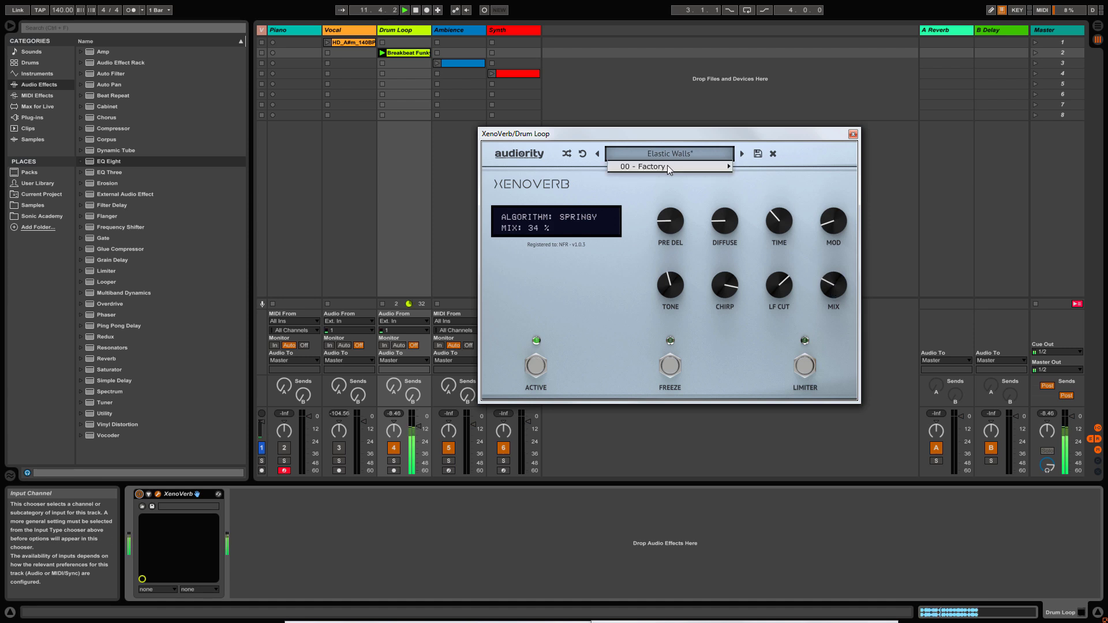
mouse_move(695, 168)
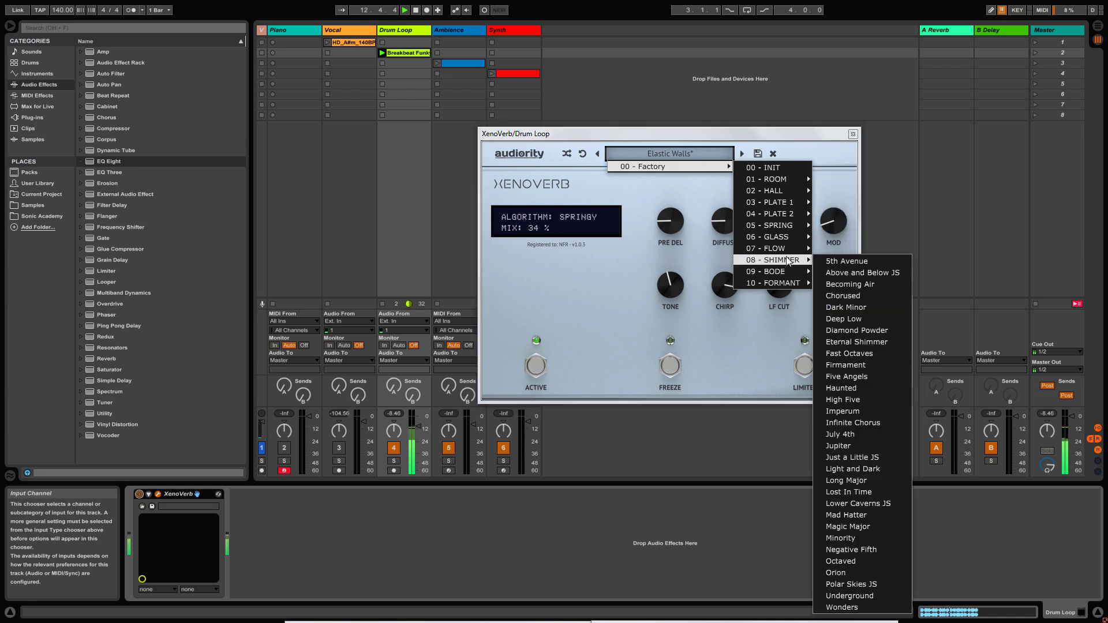
mouse_move(783, 217)
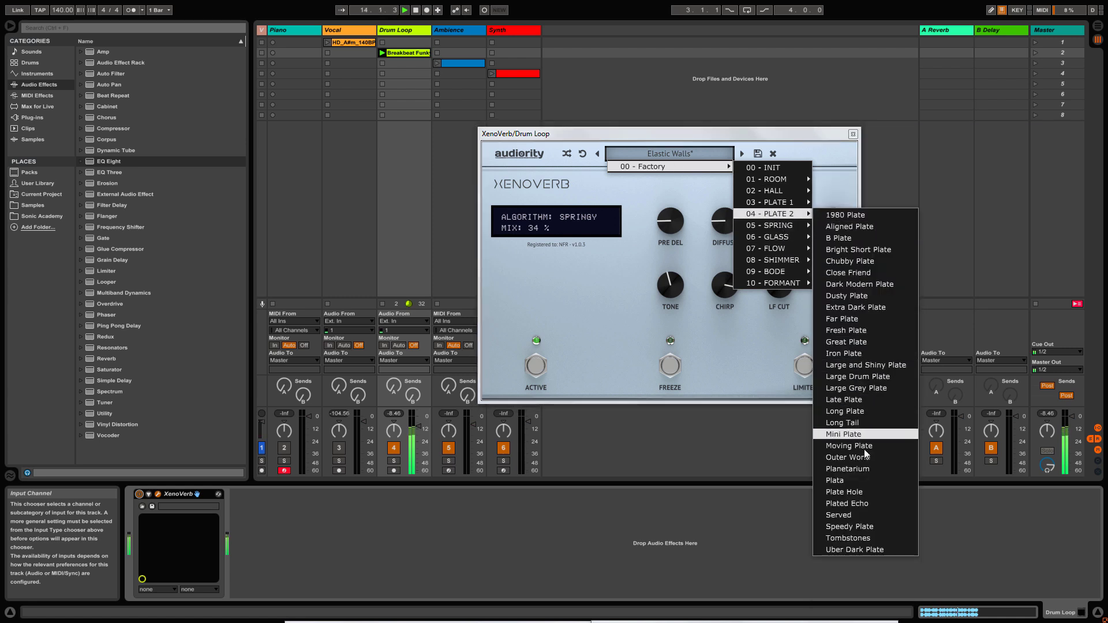
left_click(861, 503)
left_click_drag(833, 302, 822, 324)
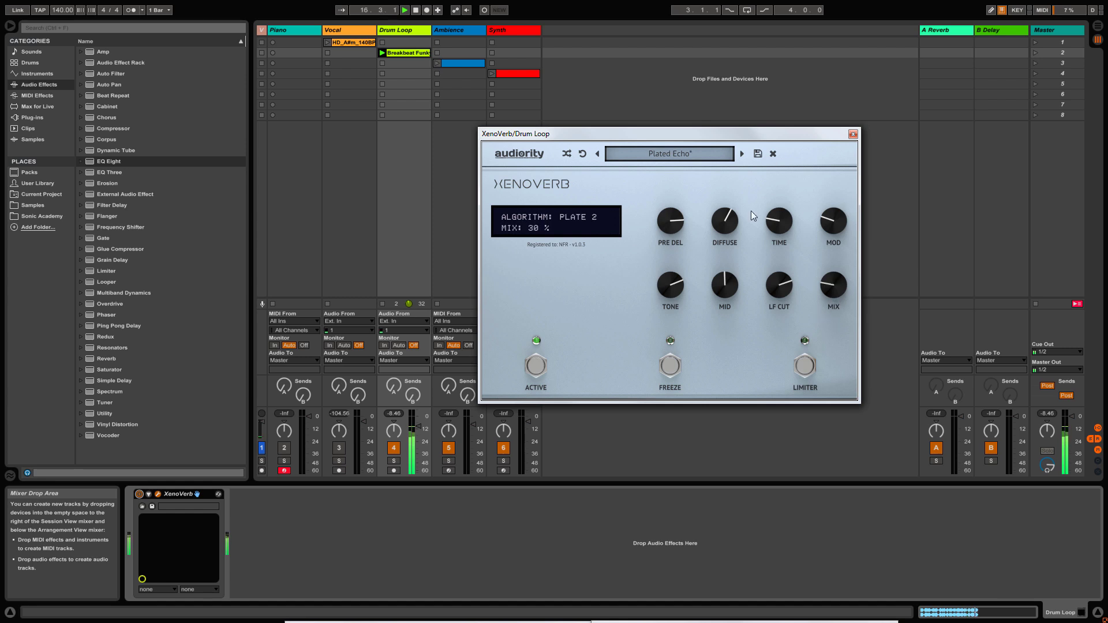
Load the Short Drum Plate preset from the Plate 1 category and set Mix to 20 %.
left_click(672, 153)
mouse_move(680, 165)
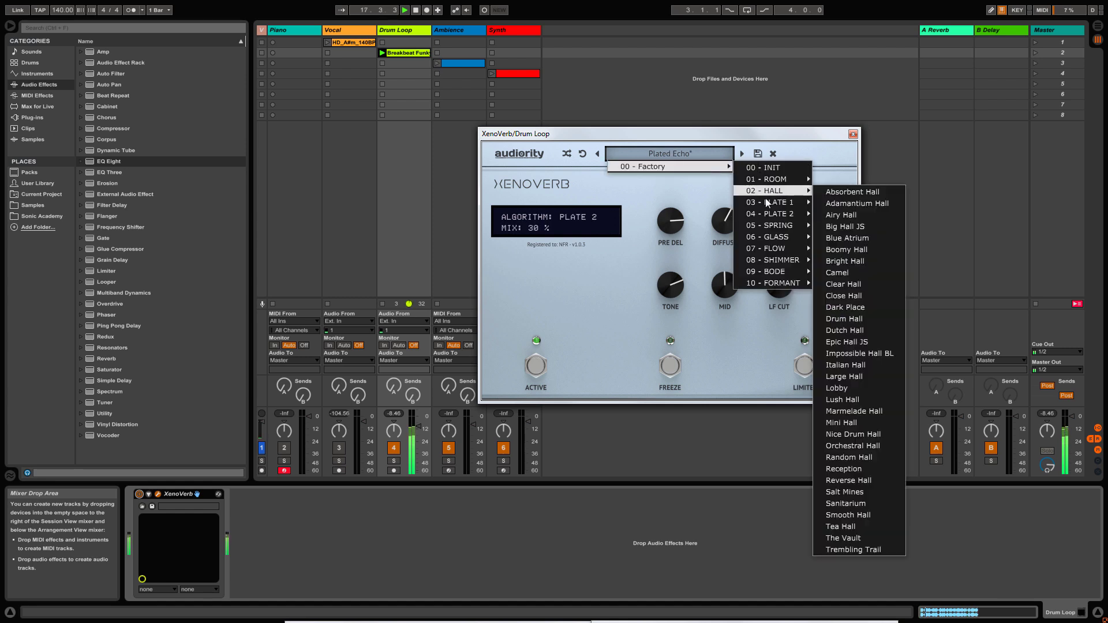
mouse_move(773, 202)
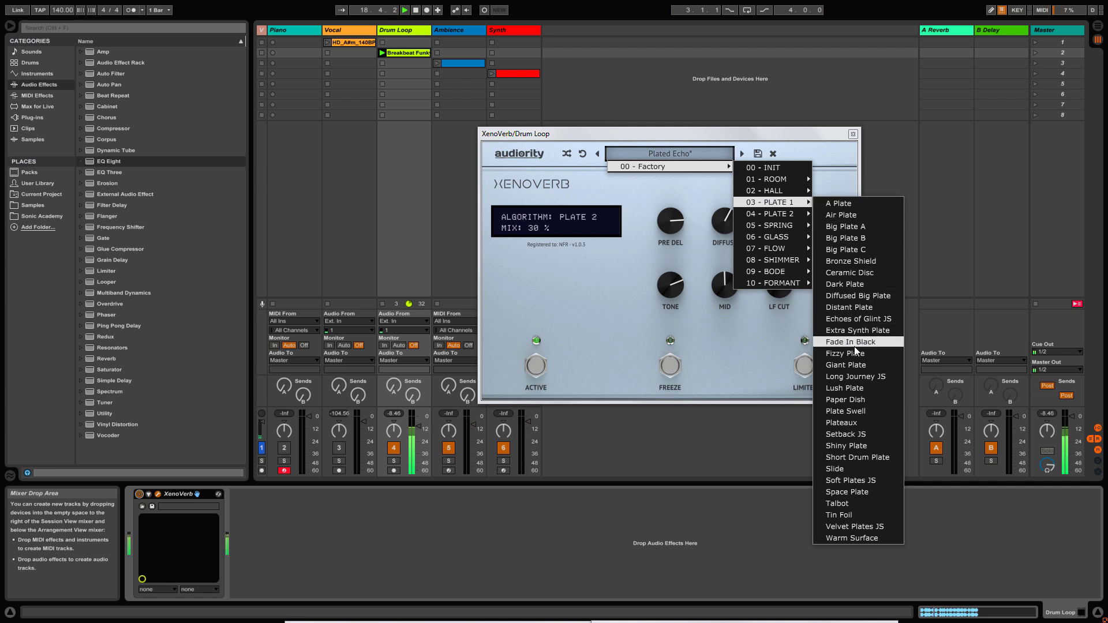
left_click(858, 458)
left_click_drag(827, 289, 828, 294)
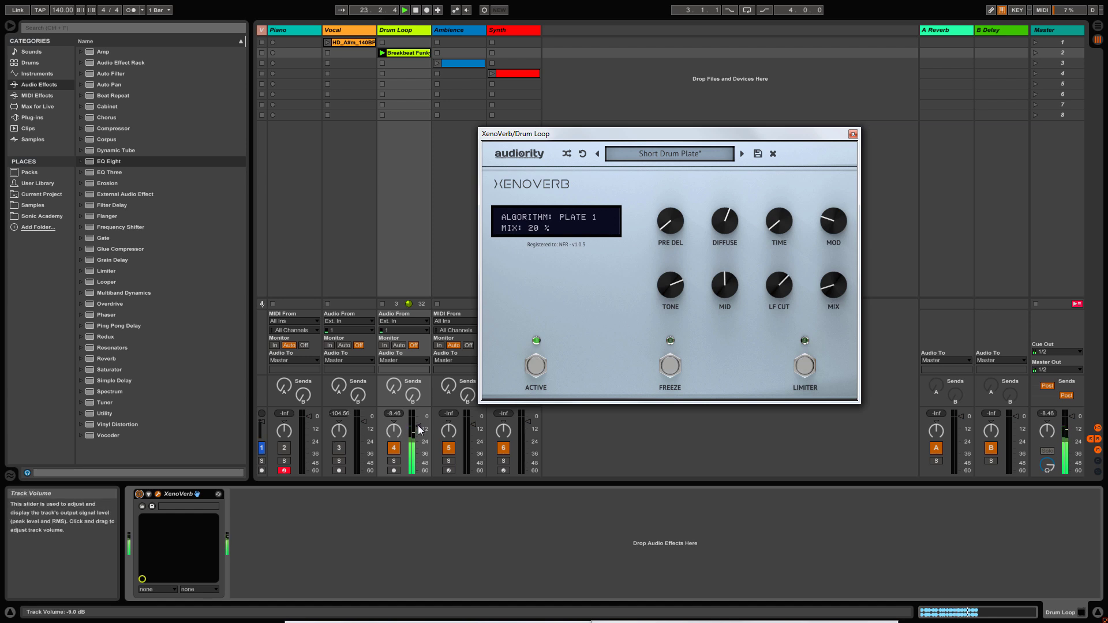
Set the Drum Loop track's volume to -6.0 dB, and bypass and reactivate its reverb to compare the sound.
left_click_drag(419, 430, 420, 442)
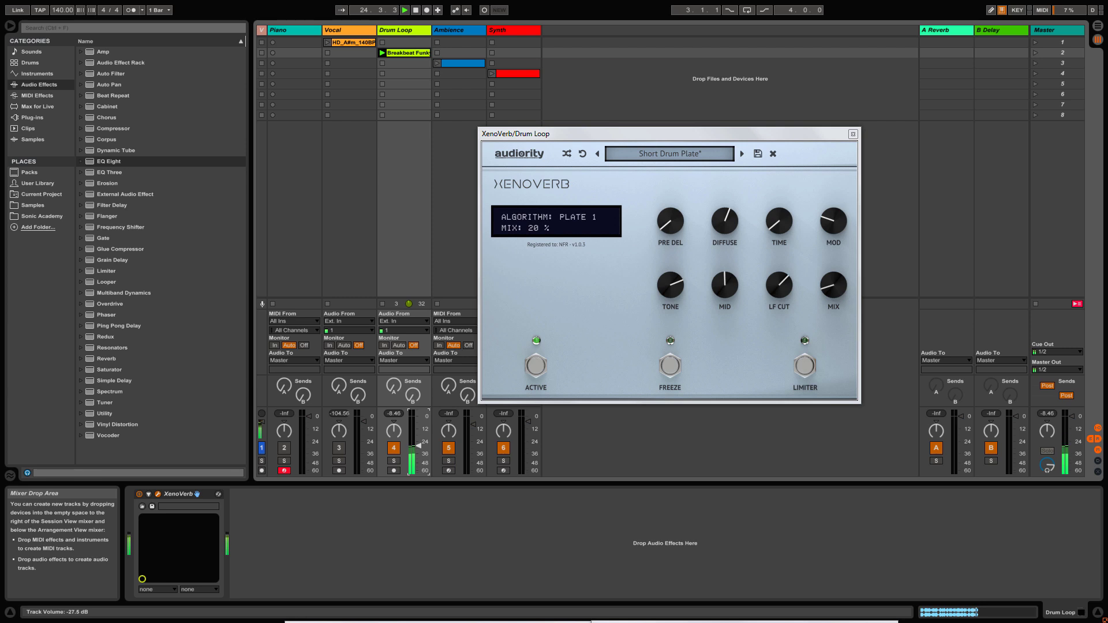
left_click_drag(419, 445, 419, 424)
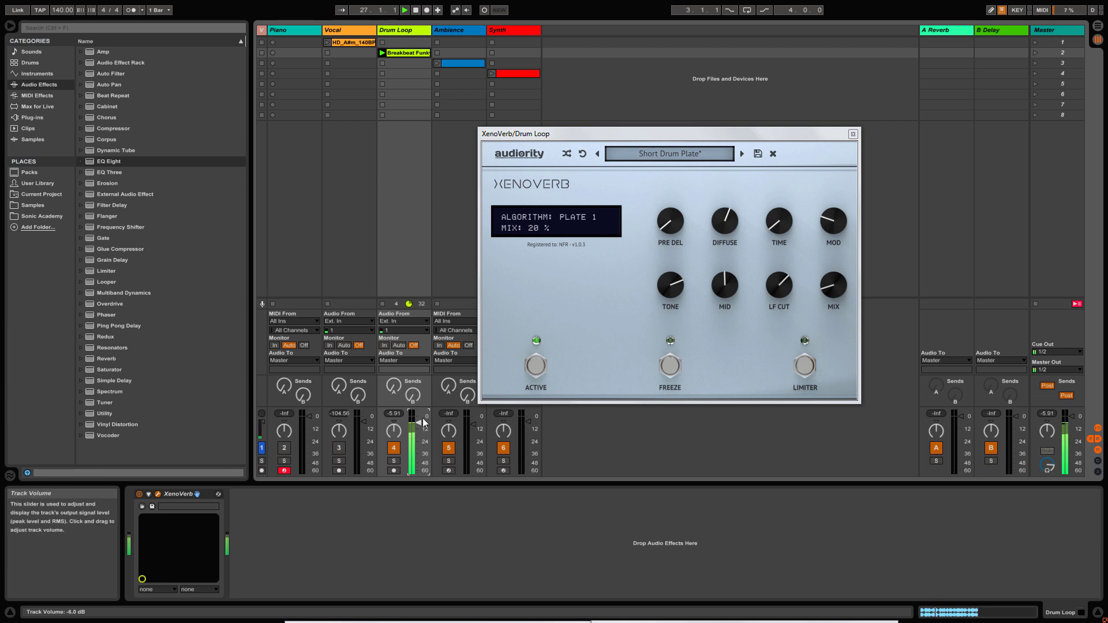
left_click(530, 366)
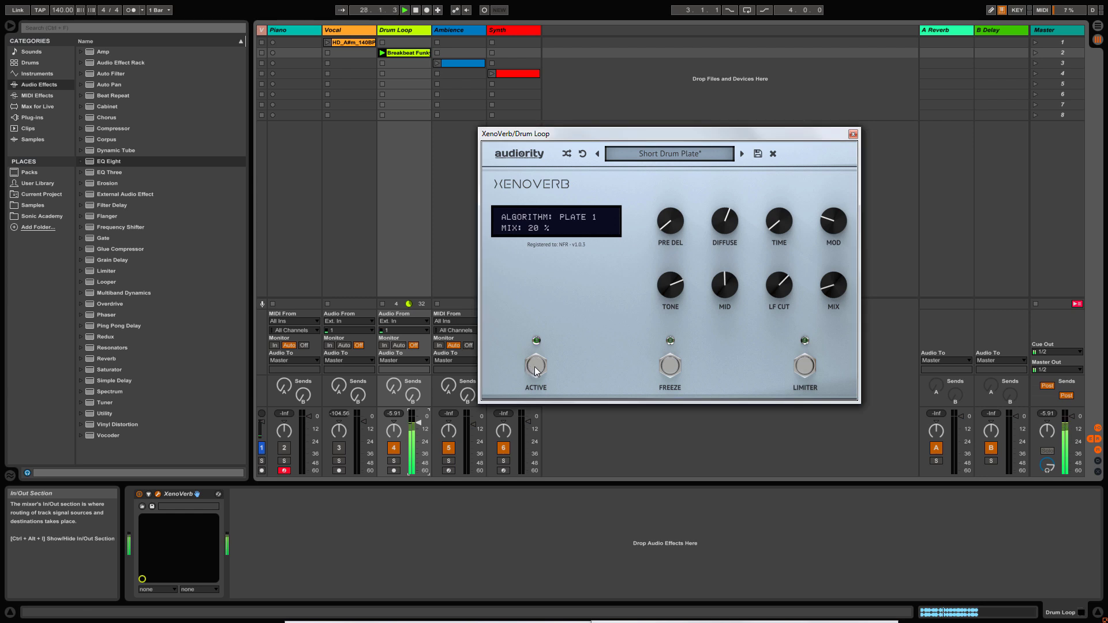
left_click(536, 367)
Load the Orchestral Hall preset from the Hall category with Mix at 28 %, adjust Time and Mid, and close the plug-in window.
left_click(682, 155)
mouse_move(685, 167)
mouse_move(782, 215)
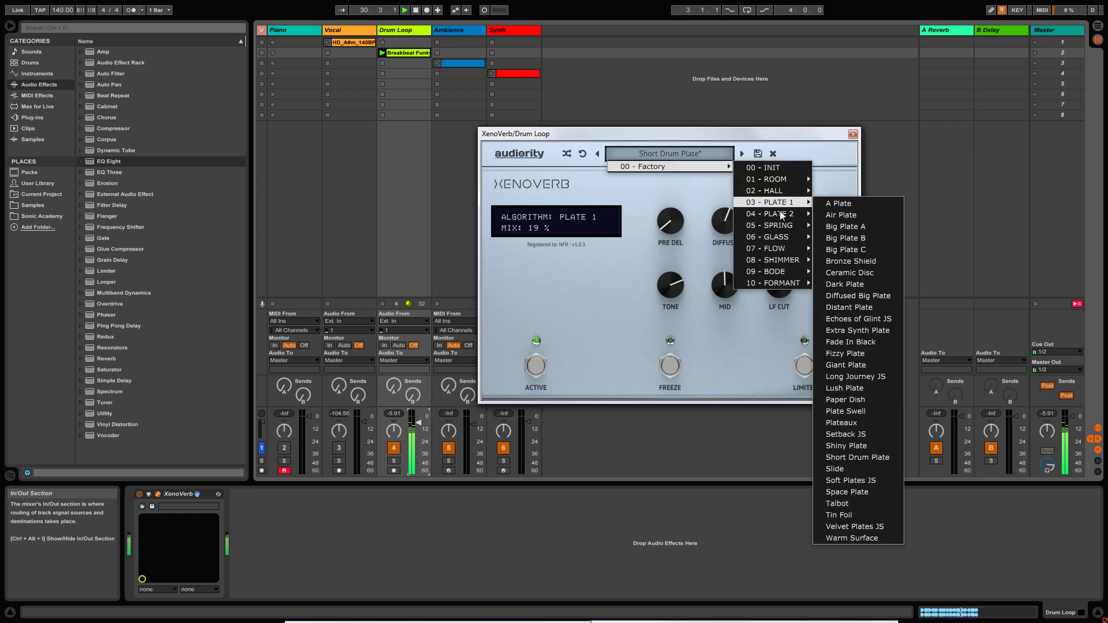
mouse_move(776, 194)
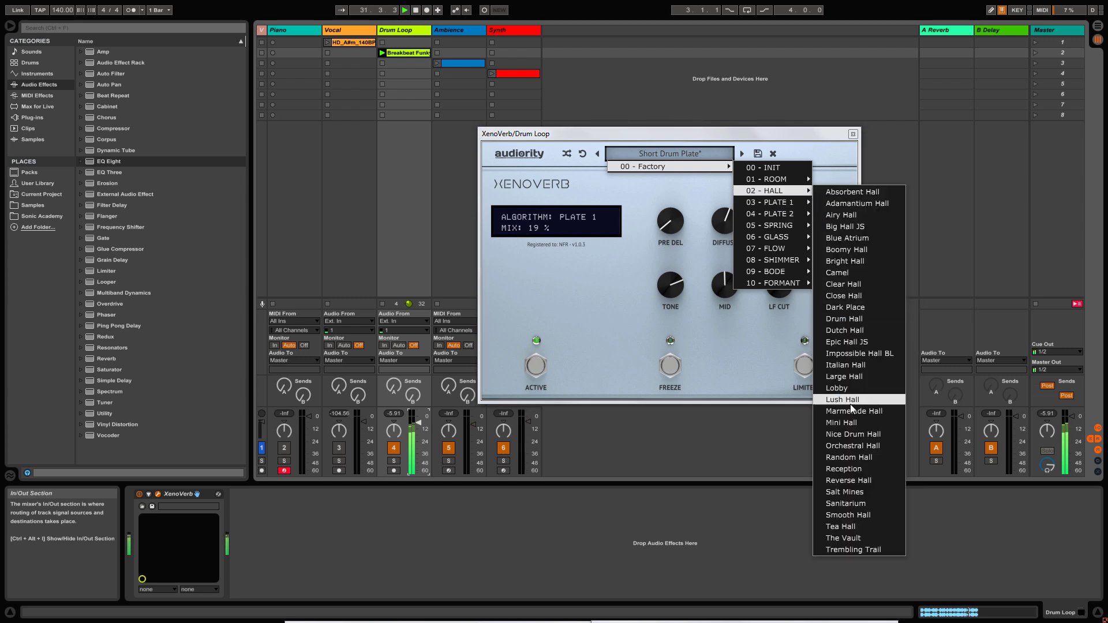
left_click(852, 446)
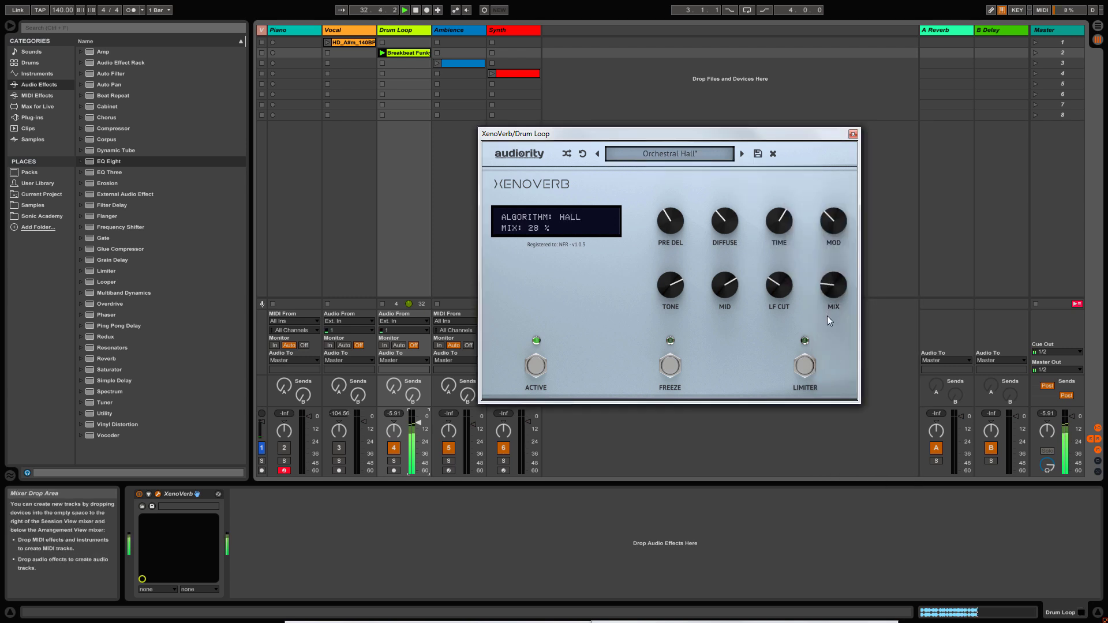
left_click_drag(770, 219, 719, 196)
left_click_drag(730, 284, 735, 274)
left_click(853, 134)
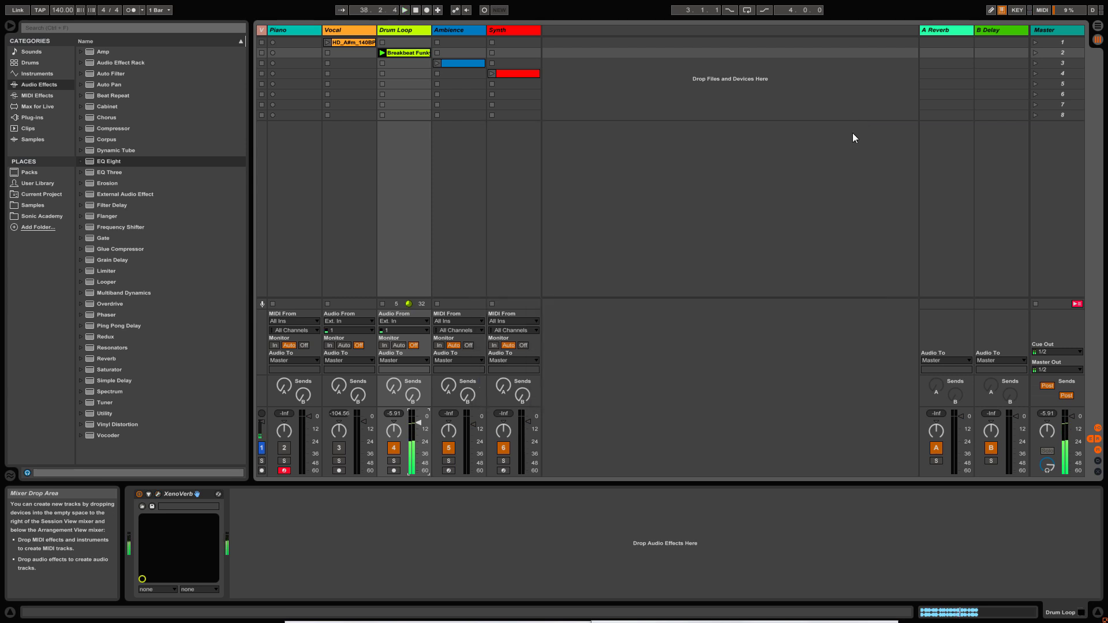
Deactivate the Drum Loop track, and switch on and open the Ambience track's XenoVerb with its reverb bypassed.
key("F4")
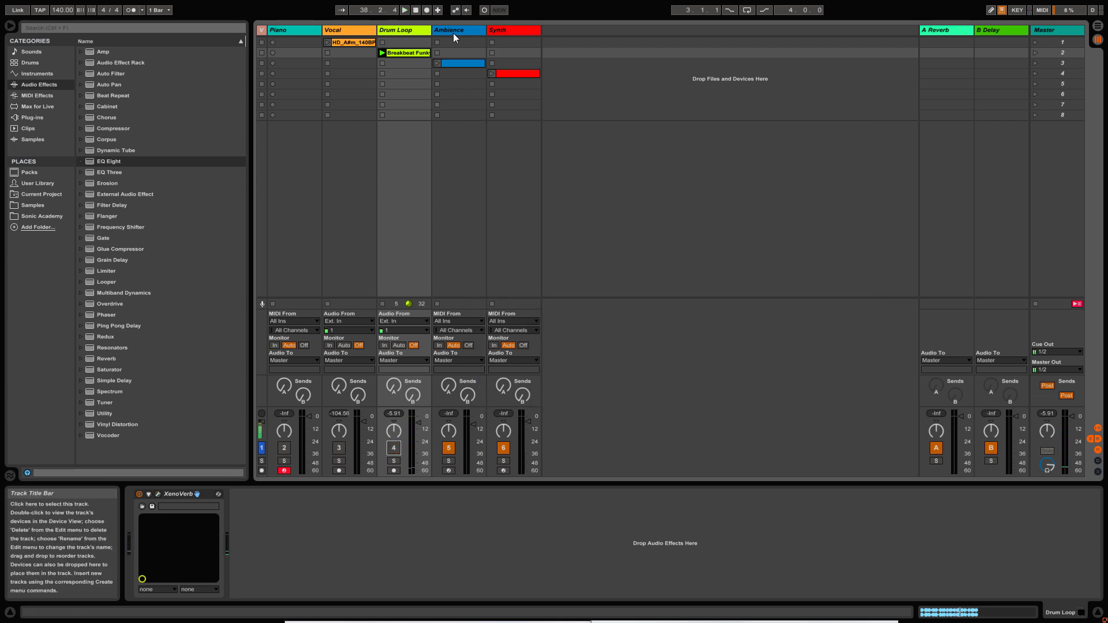
left_click(453, 31)
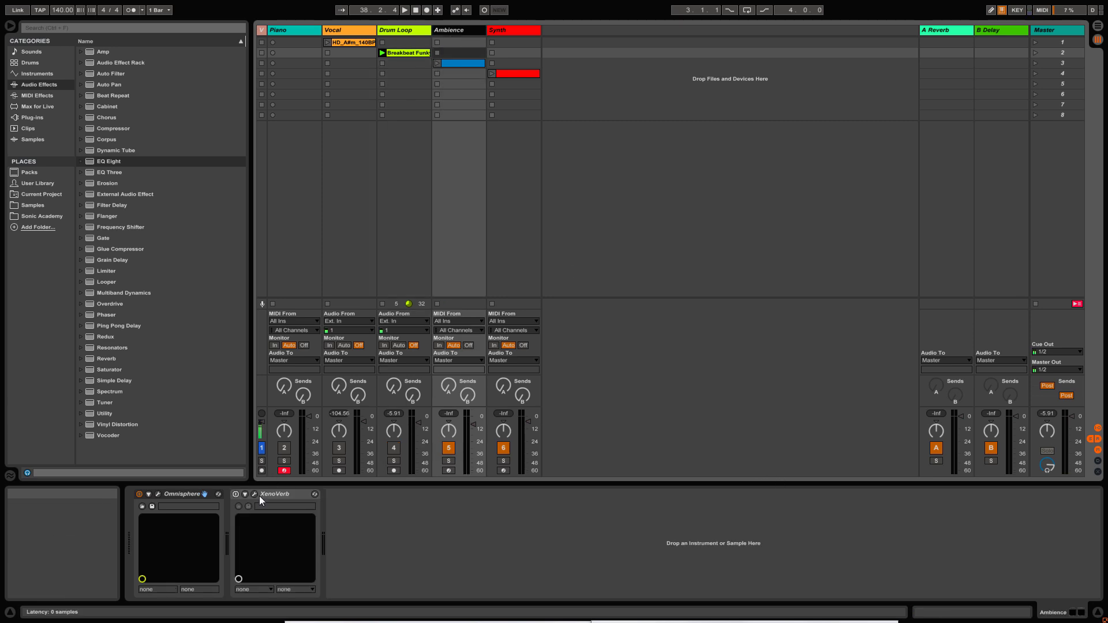
left_click(232, 492)
left_click(444, 30)
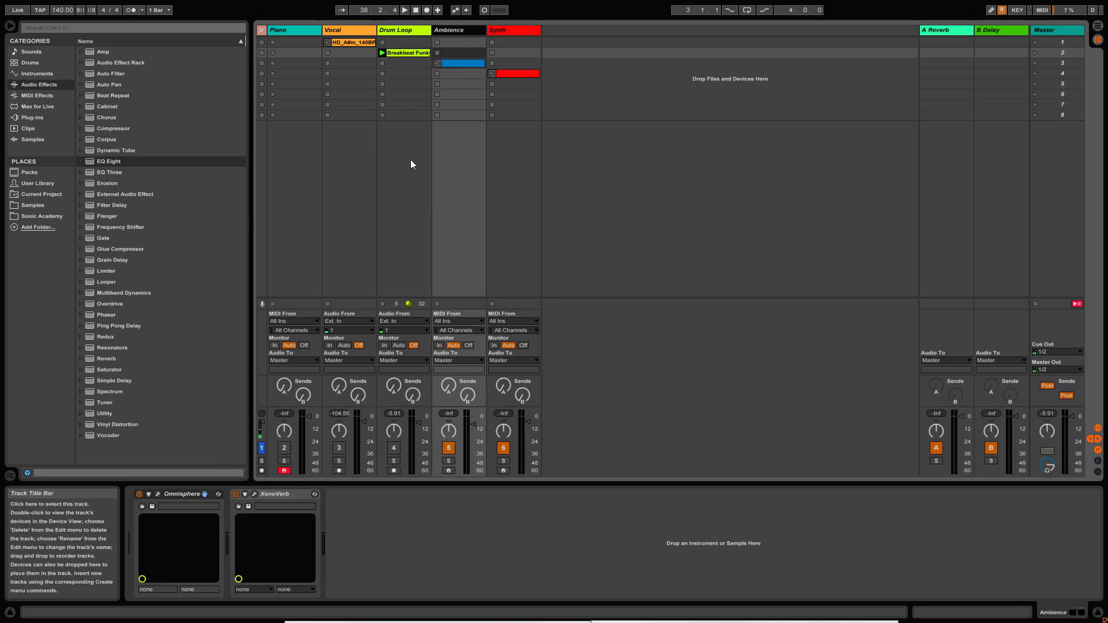
left_click(255, 493)
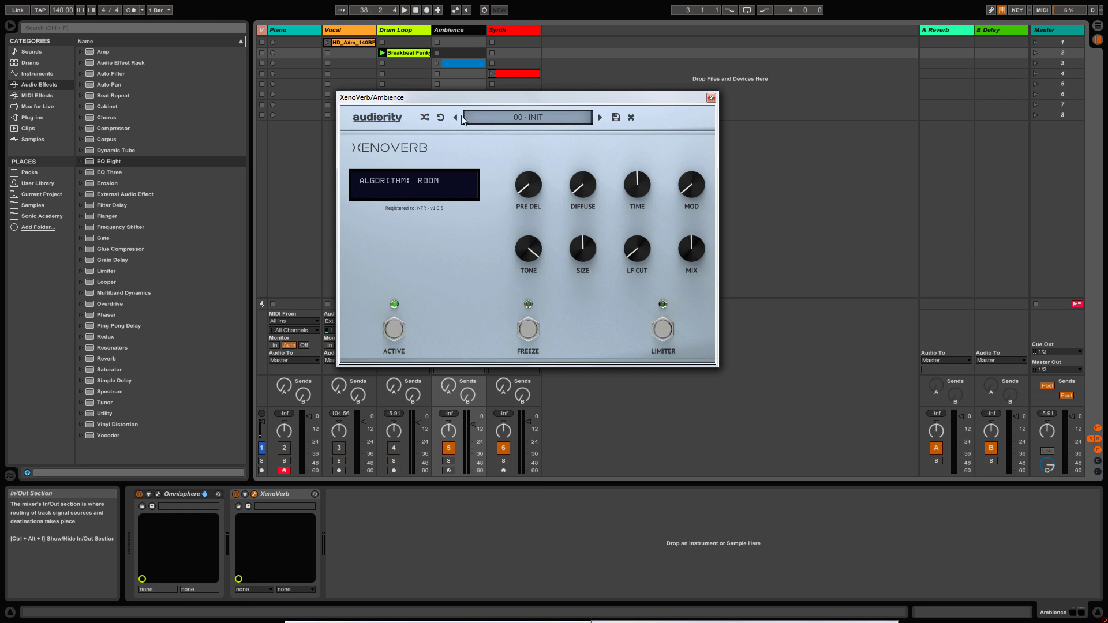
left_click_drag(537, 97, 726, 141)
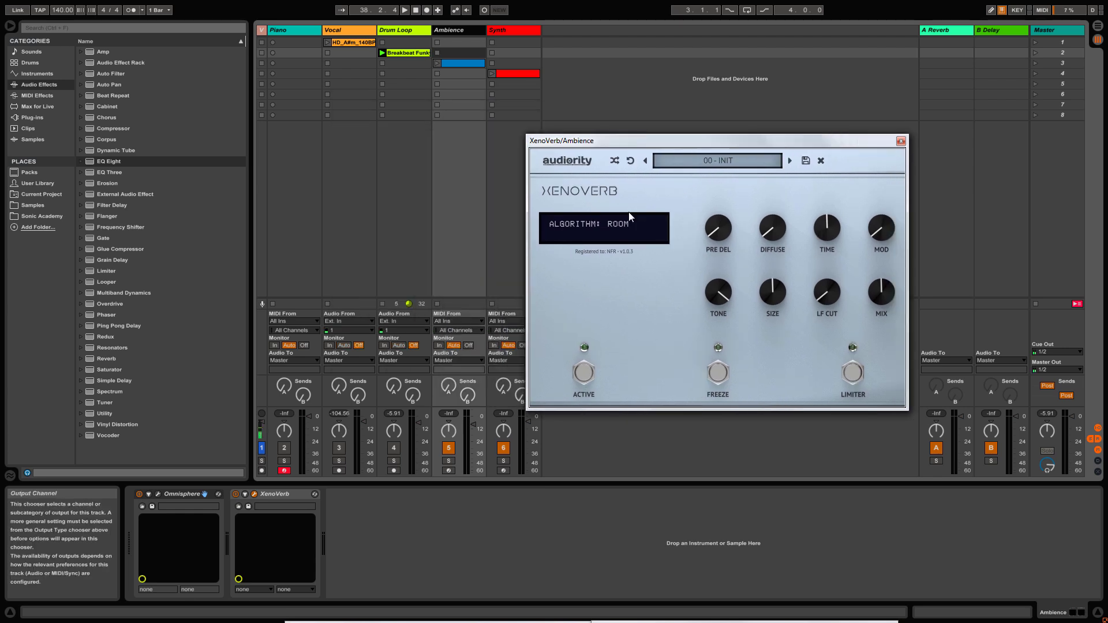
Launch scene 3 to play the Ambience clip, arm the Ambience track and activate its reverb.
left_click(1034, 62)
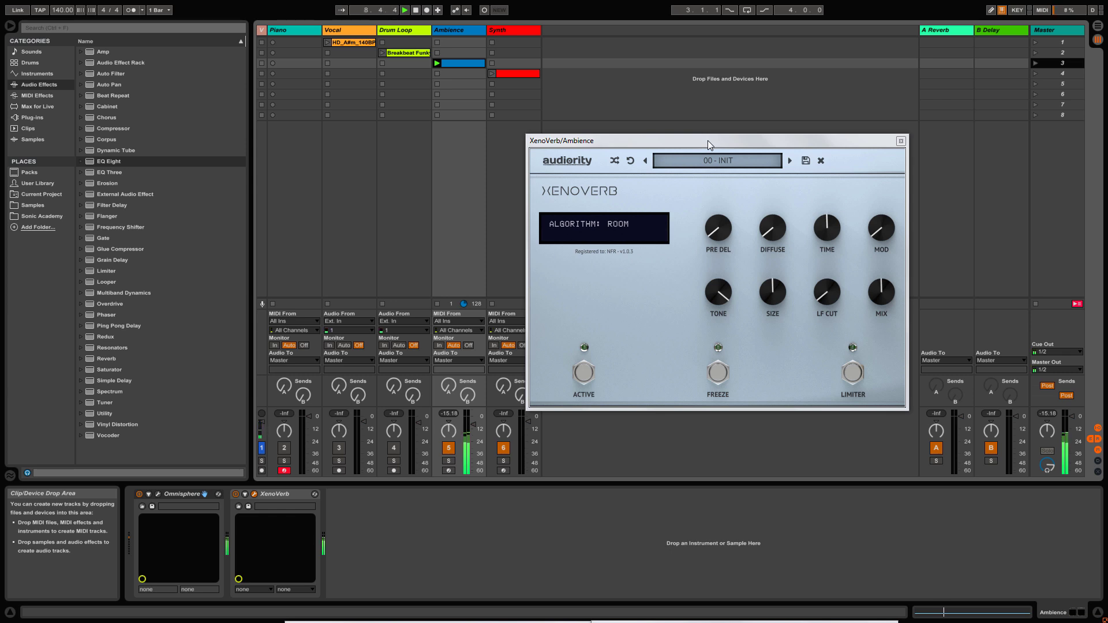
left_click(448, 470)
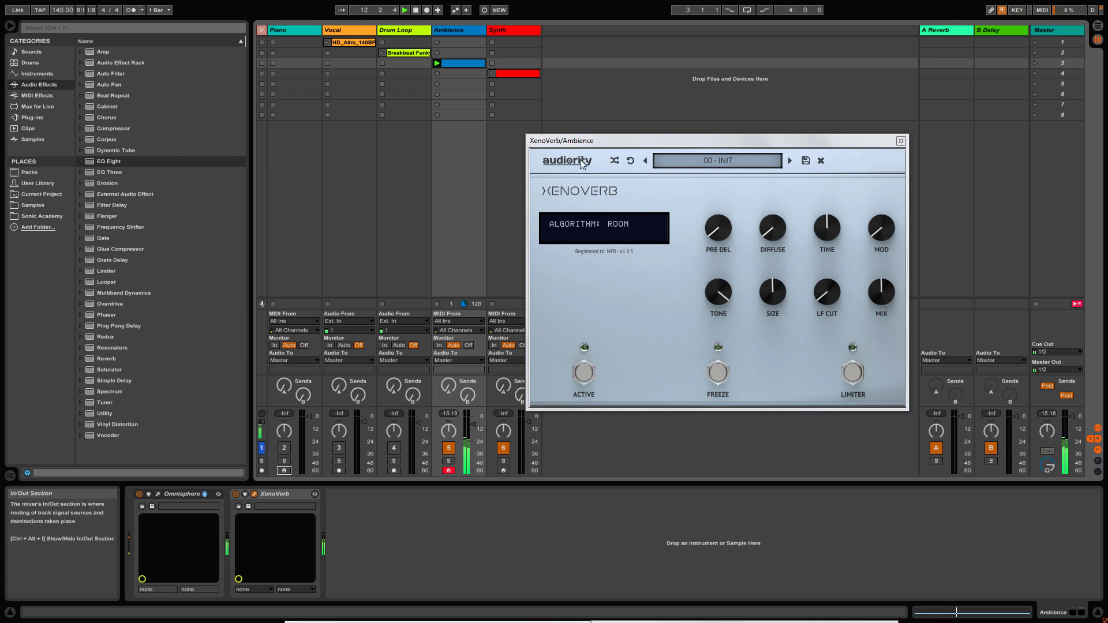
left_click(584, 379)
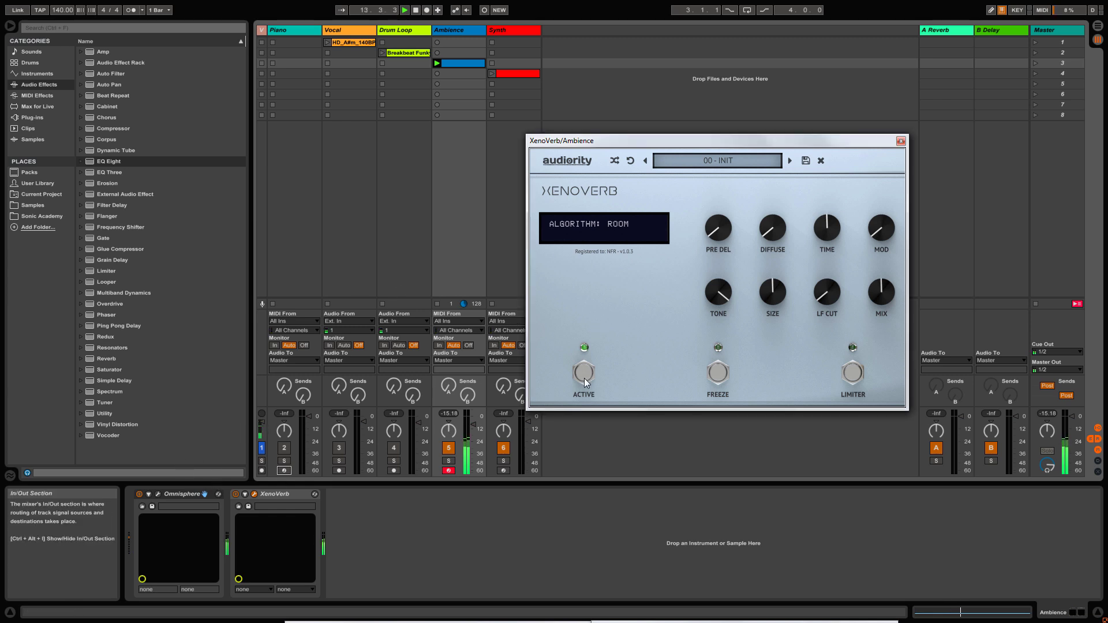
Load the Infinite Chorus preset from the Shimmer category on the Ambience track with Mix at 42 %, and reposition the plug-in window.
left_click(714, 158)
mouse_move(750, 173)
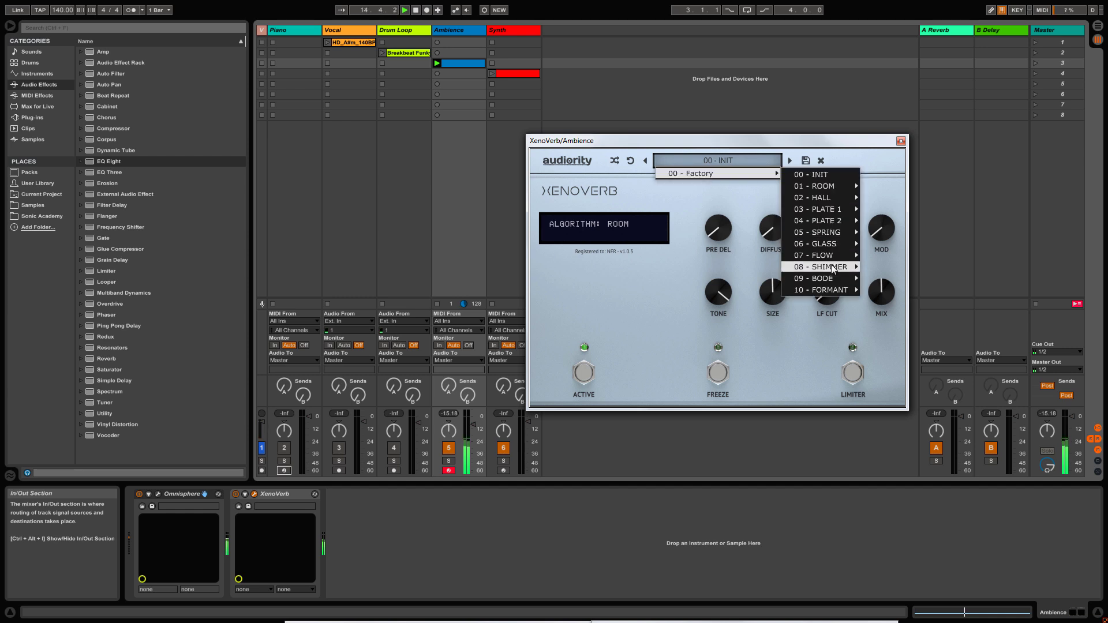
mouse_move(842, 266)
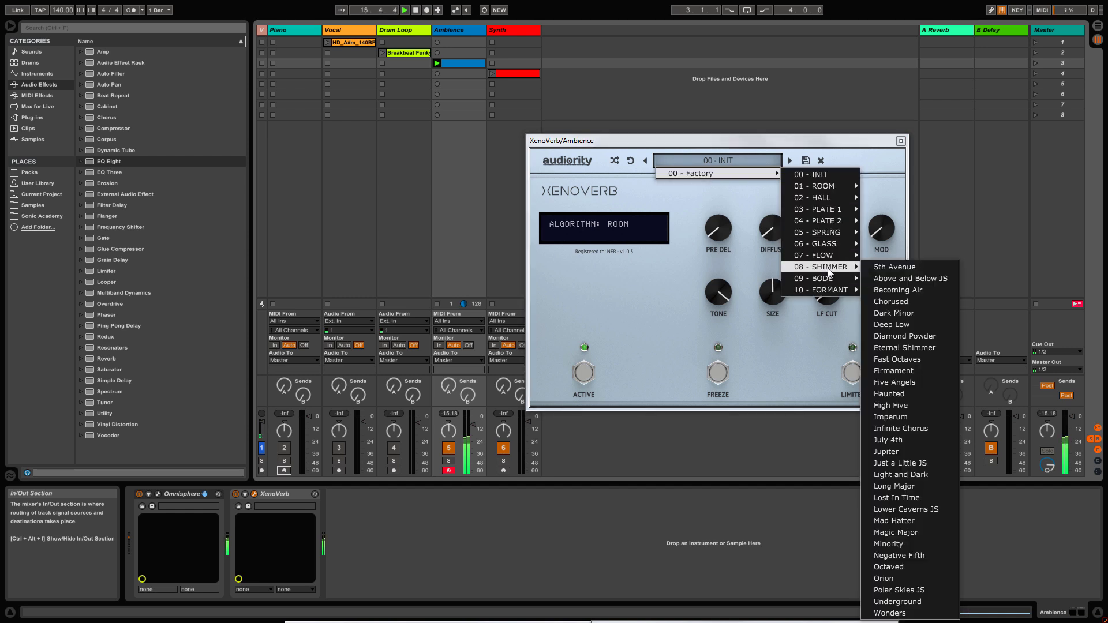
left_click(905, 430)
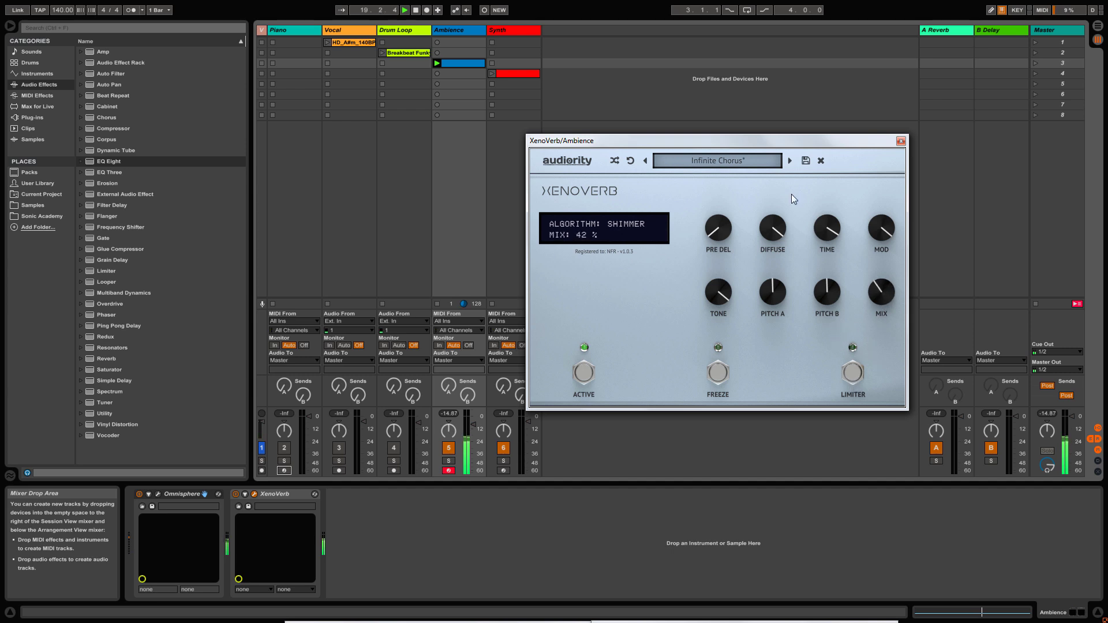
left_click_drag(769, 144, 553, 137)
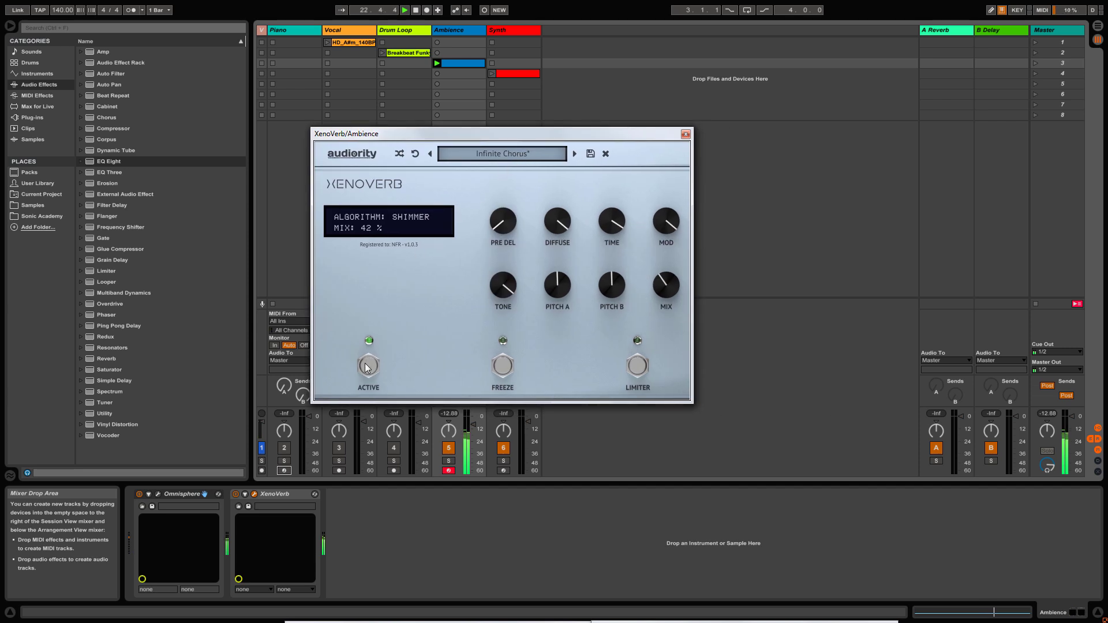
Load the Negative Fifth preset from the Shimmer category on the Ambience track and set Mix to 45 %.
left_click(504, 150)
mouse_move(508, 166)
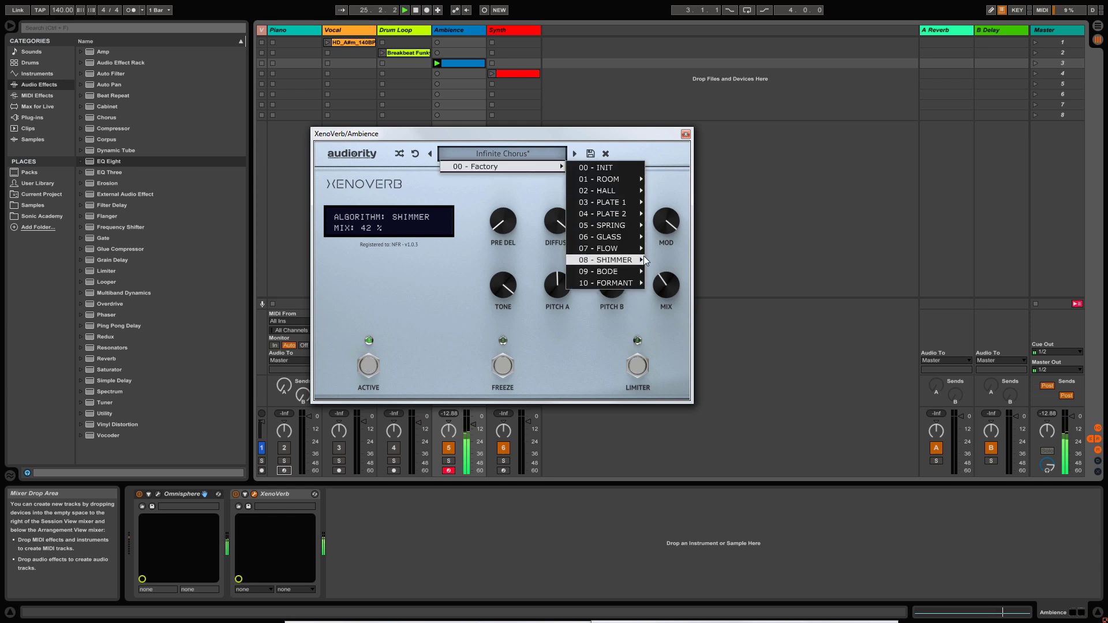
mouse_move(644, 258)
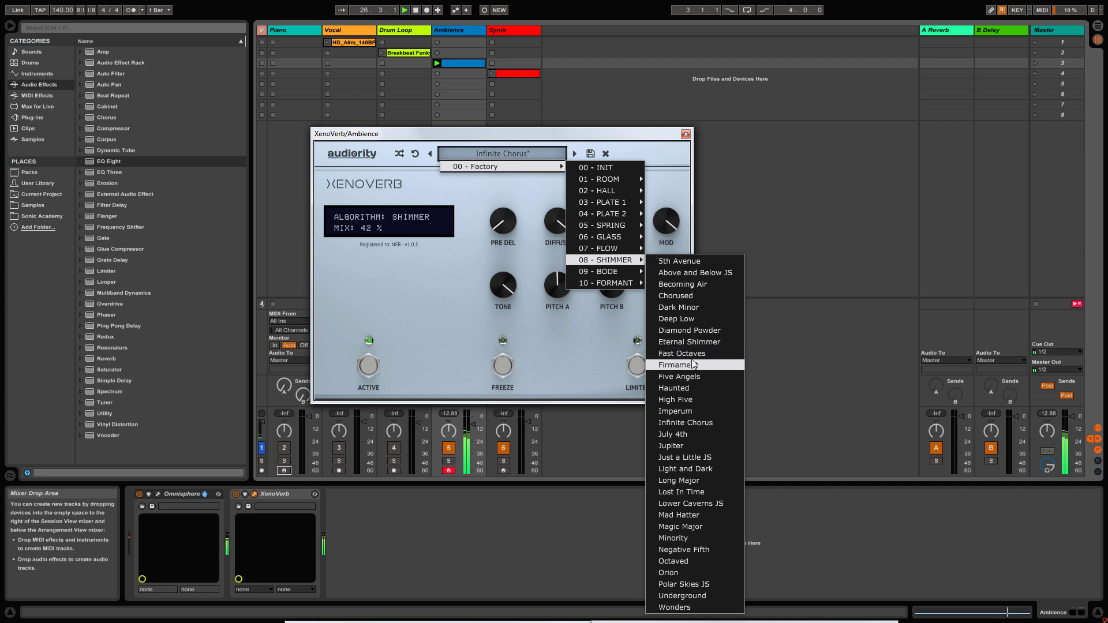
left_click(707, 549)
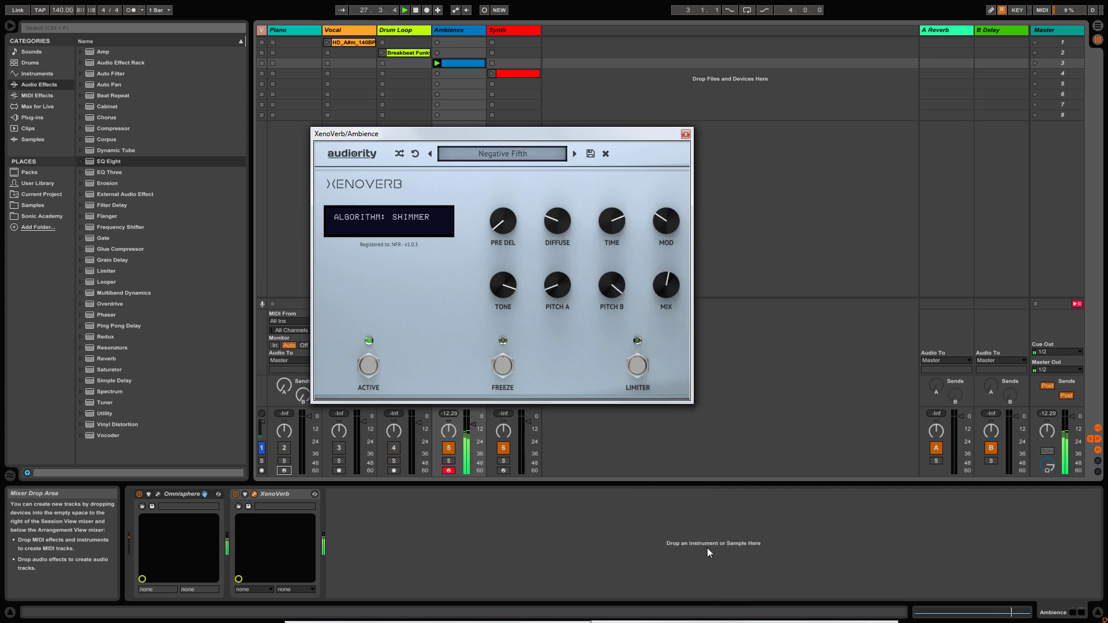
scroll(669, 294, "down", 2)
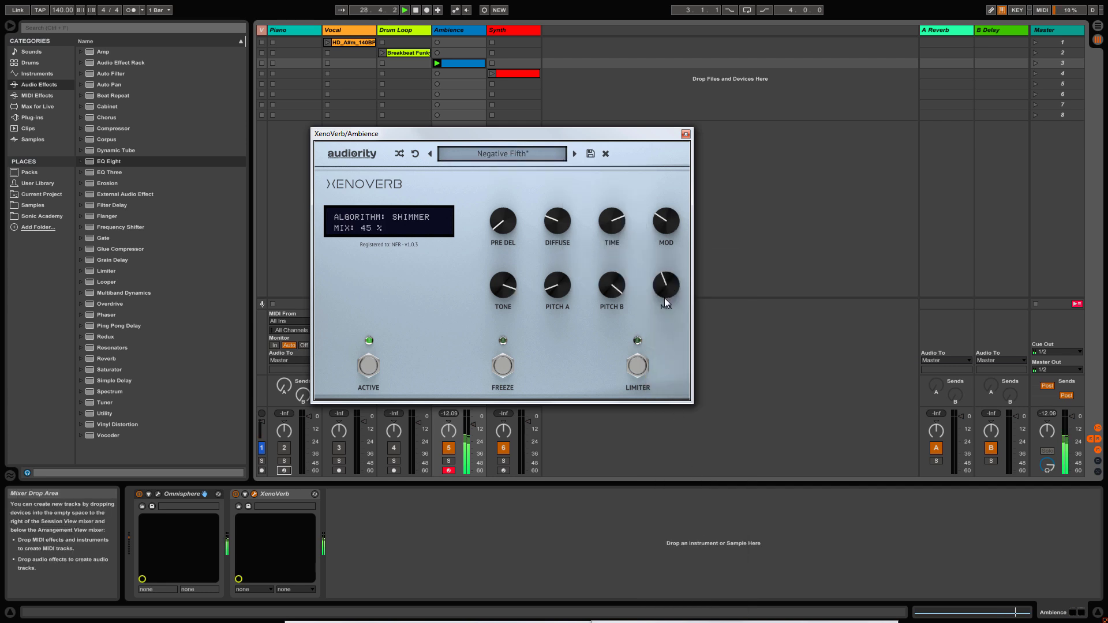
Adjust Pitch A, Pitch B, Diffuse, Time, Mod and Mix of the Negative Fifth preset, and set Pre Del to 5.36 ms.
mouse_move(611, 291)
left_click_drag(610, 300, 607, 310)
left_click_drag(558, 292, 562, 234)
scroll(564, 234, "up", 4)
scroll(613, 230, "up", 2)
scroll(662, 227, "up", 4)
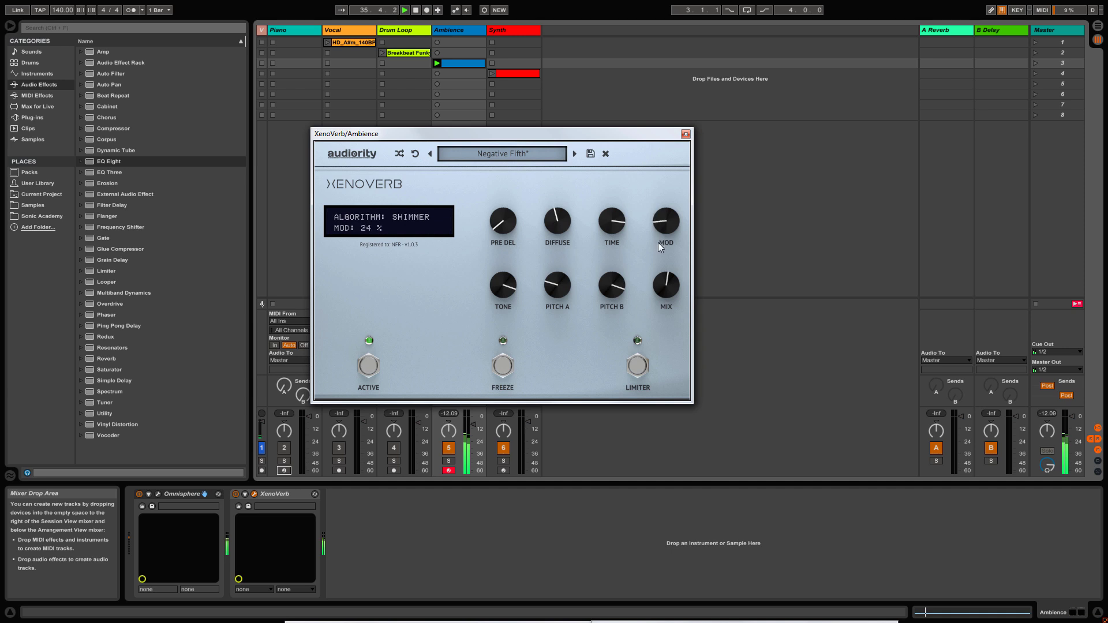
left_click_drag(514, 224, 498, 178)
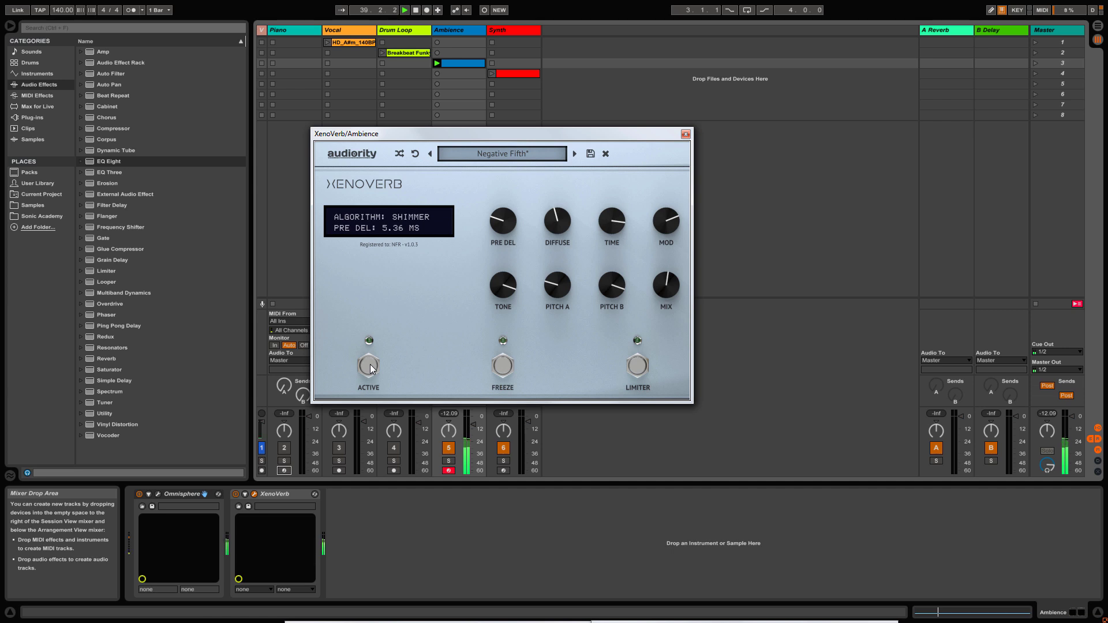
Load the Creeper preset from the Bode category with Mix at 64 %.
left_click(500, 157)
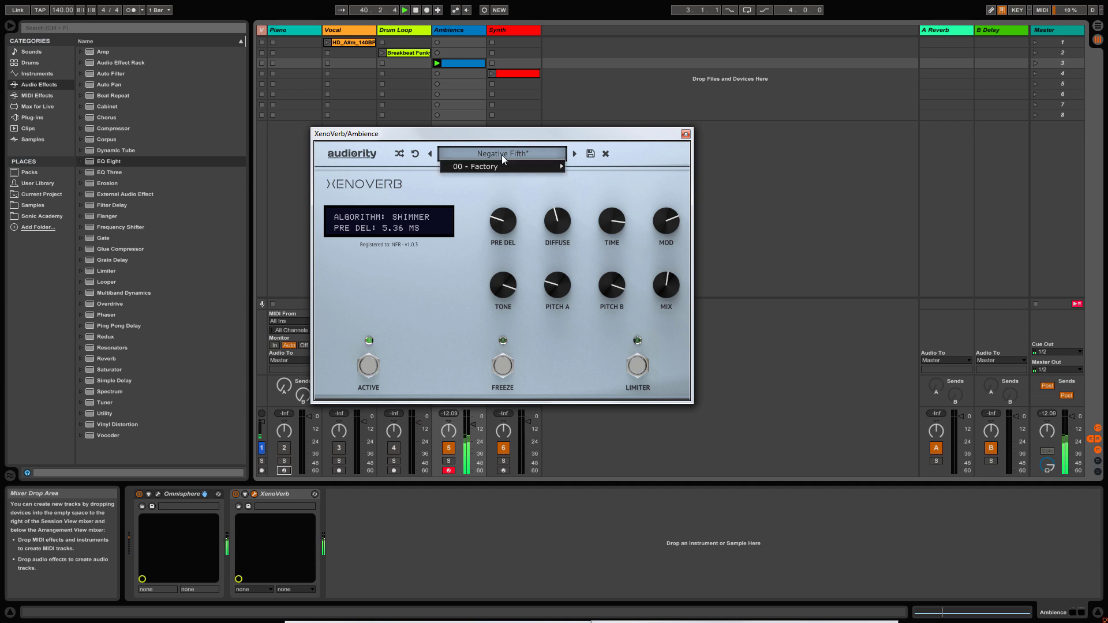
mouse_move(508, 166)
mouse_move(629, 275)
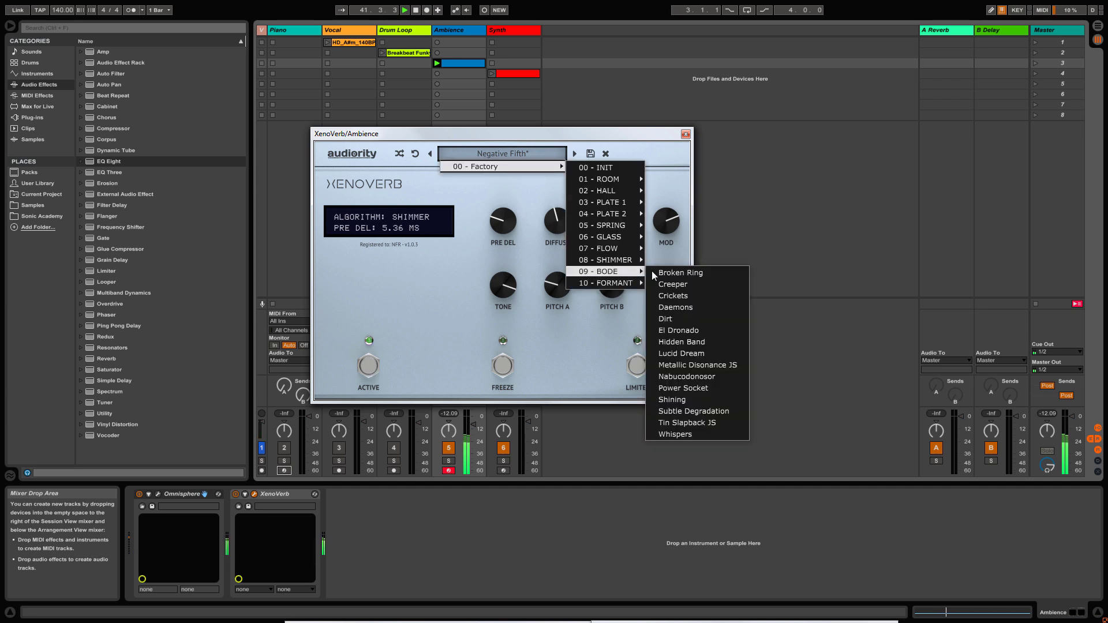
left_click(672, 285)
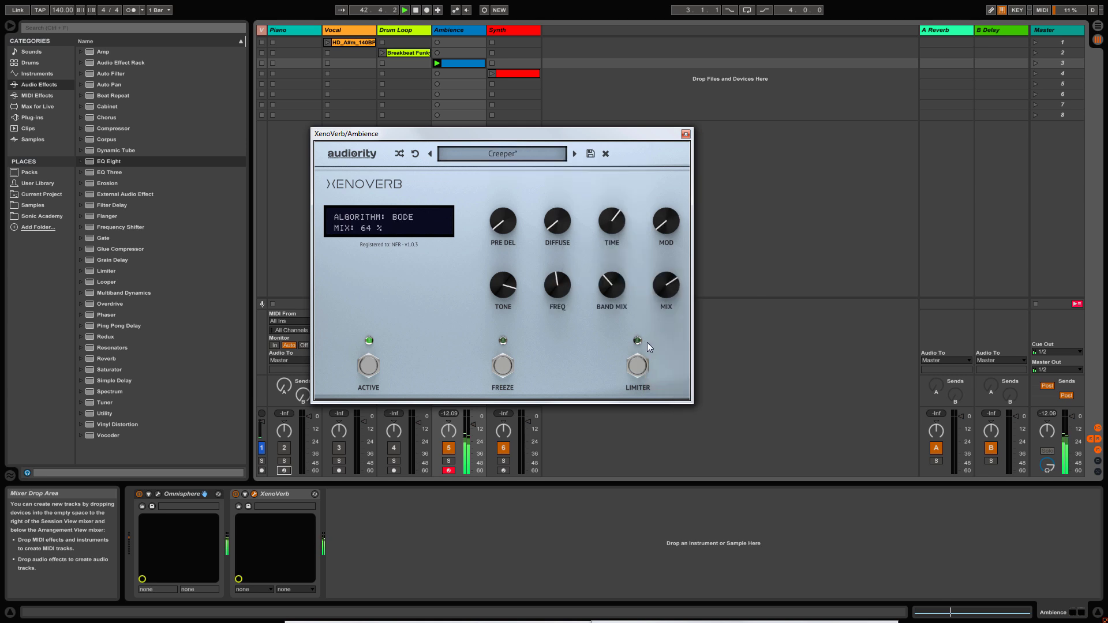
Tweak the Creeper preset to Band Mix 51% | 100%, Mix 37 % and Freq 384 Hz.
left_click_drag(563, 289, 610, 231)
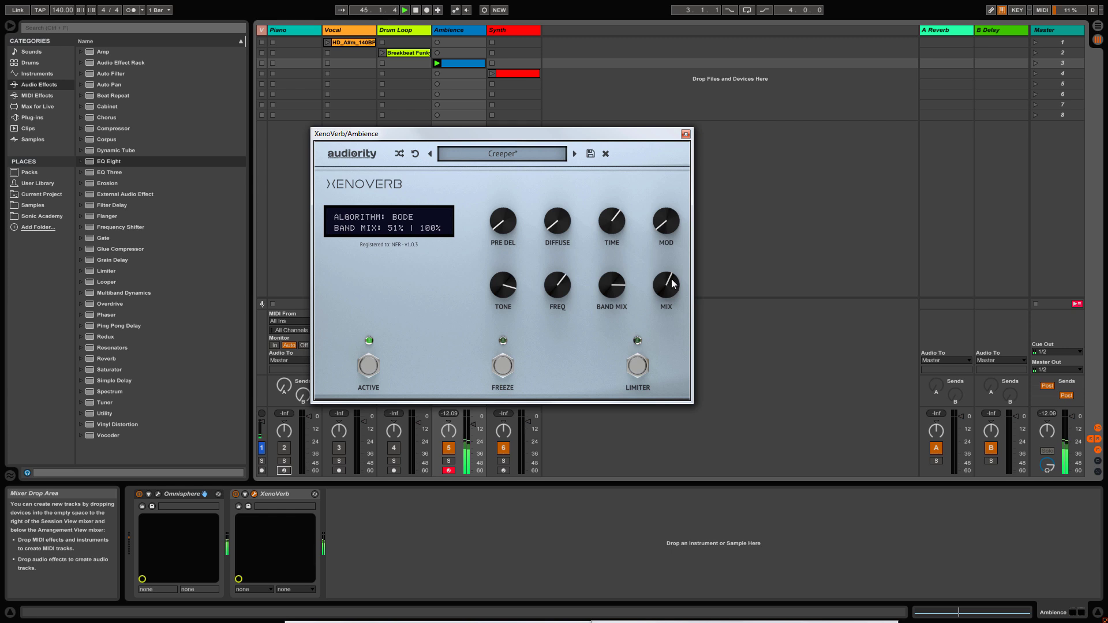
left_click_drag(672, 283, 670, 258)
left_click_drag(571, 282, 553, 345)
left_click_drag(657, 295, 650, 331)
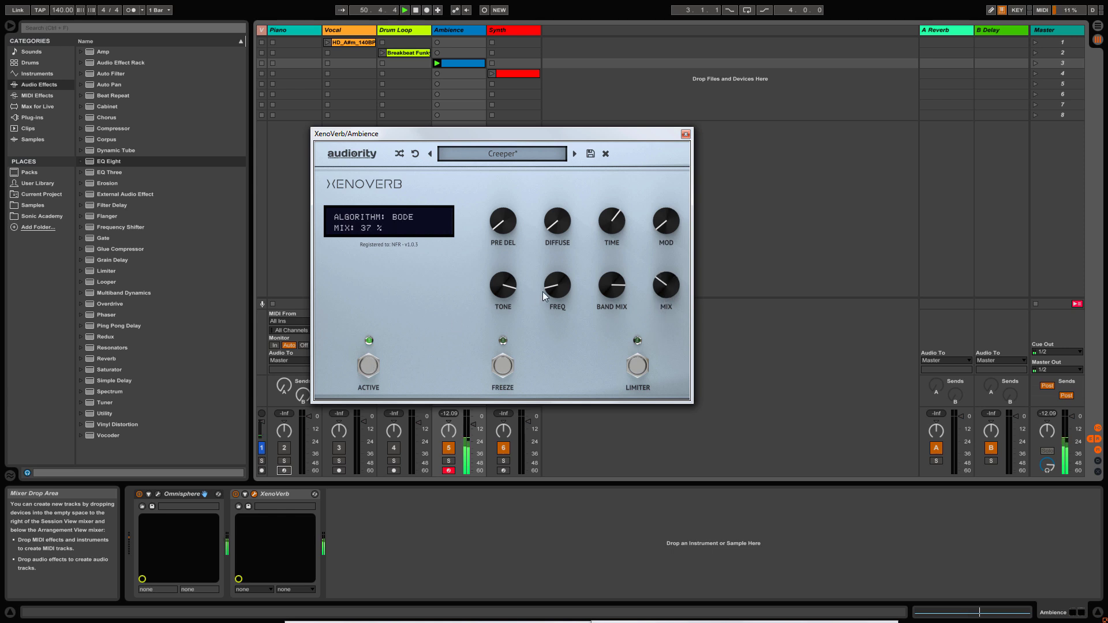
left_click_drag(542, 292, 551, 256)
Load the Whispers preset from the Bode category, raise Freq, and set Band Mix to 100% | 93% and Mix to 37 %.
left_click(507, 153)
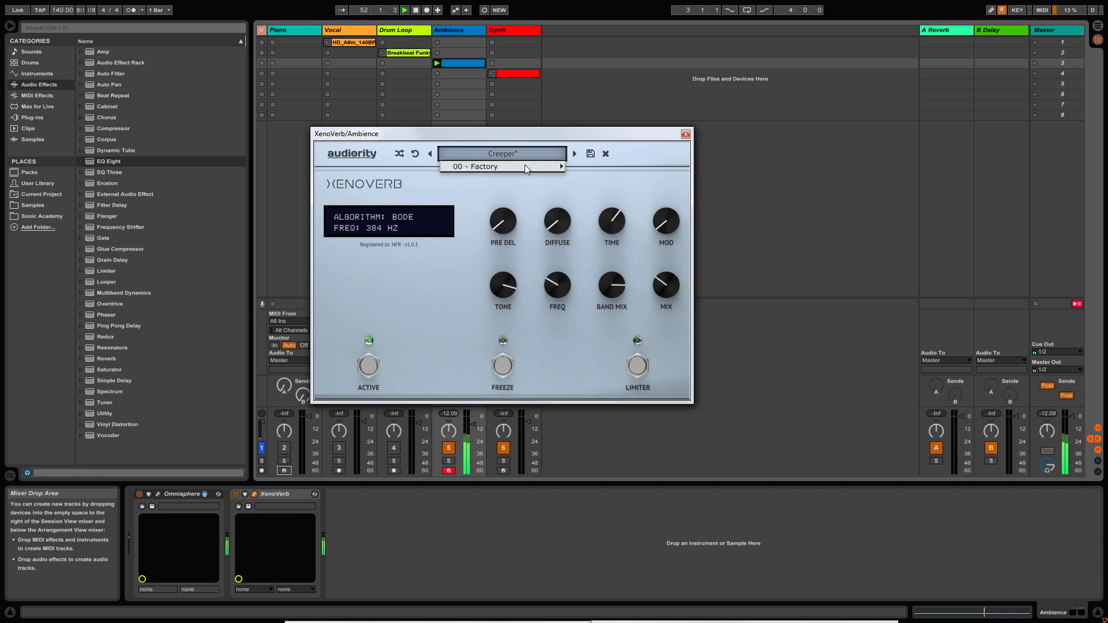
mouse_move(525, 166)
mouse_move(615, 271)
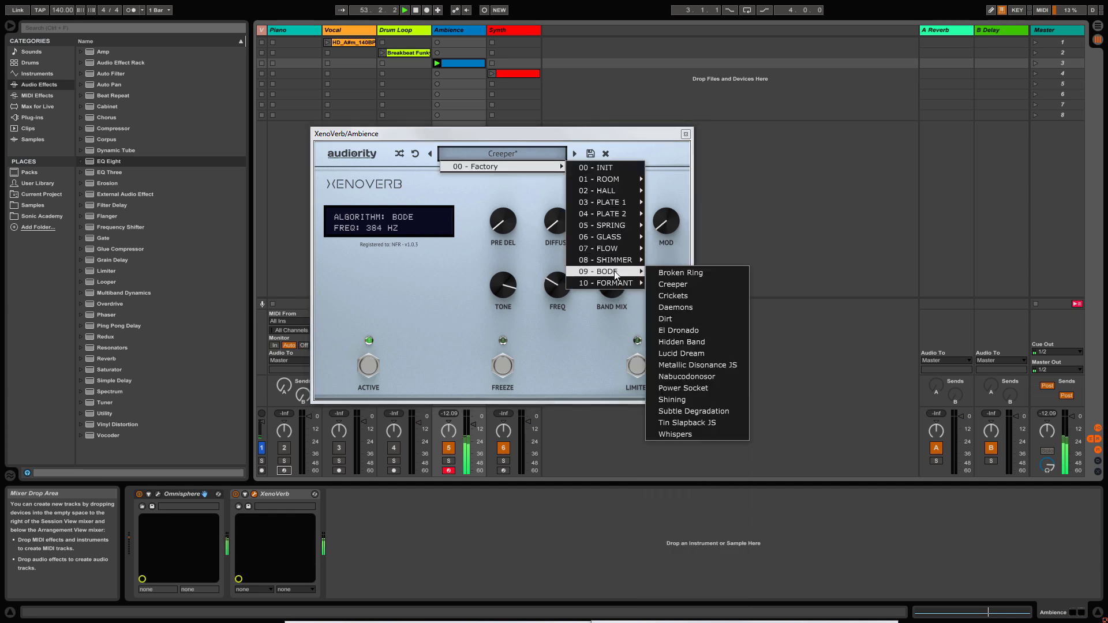
left_click(687, 434)
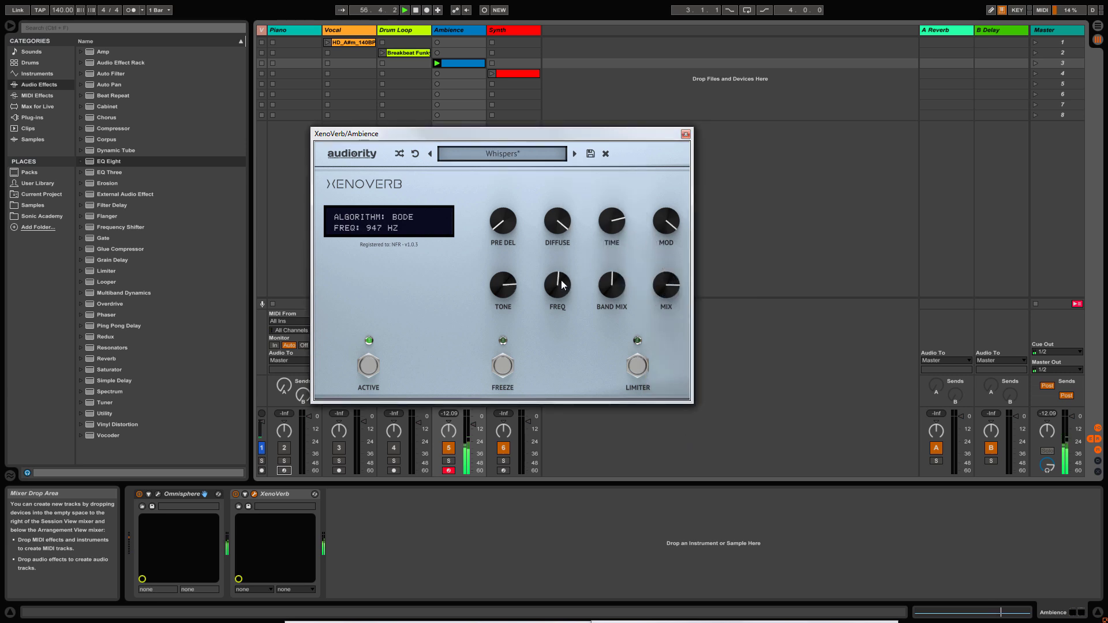
left_click_drag(557, 277, 595, 296)
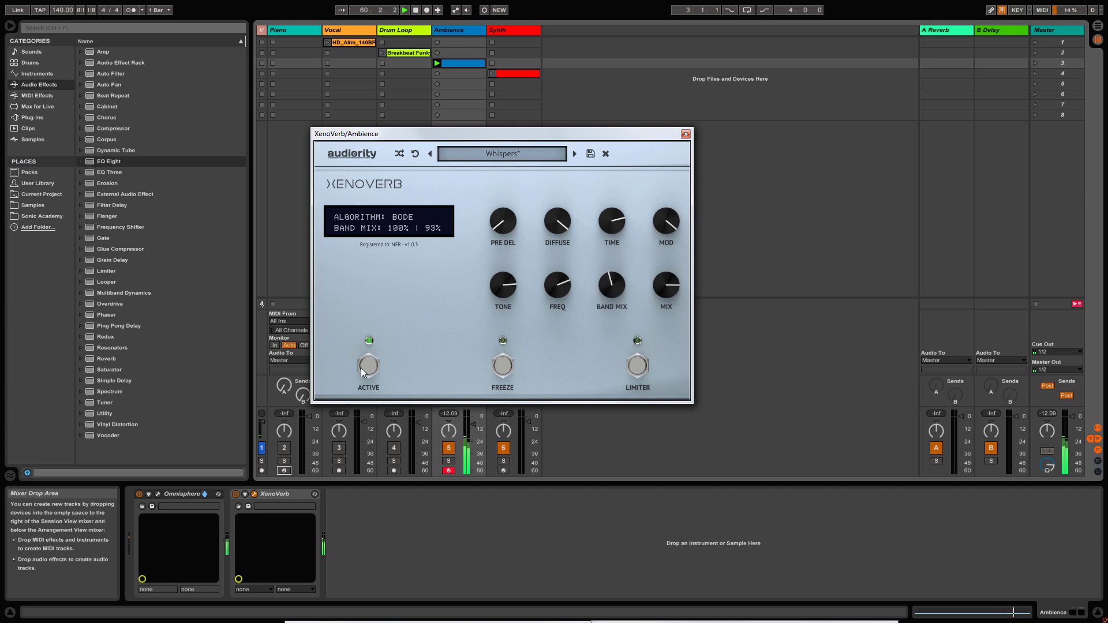
left_click_drag(660, 290, 652, 342)
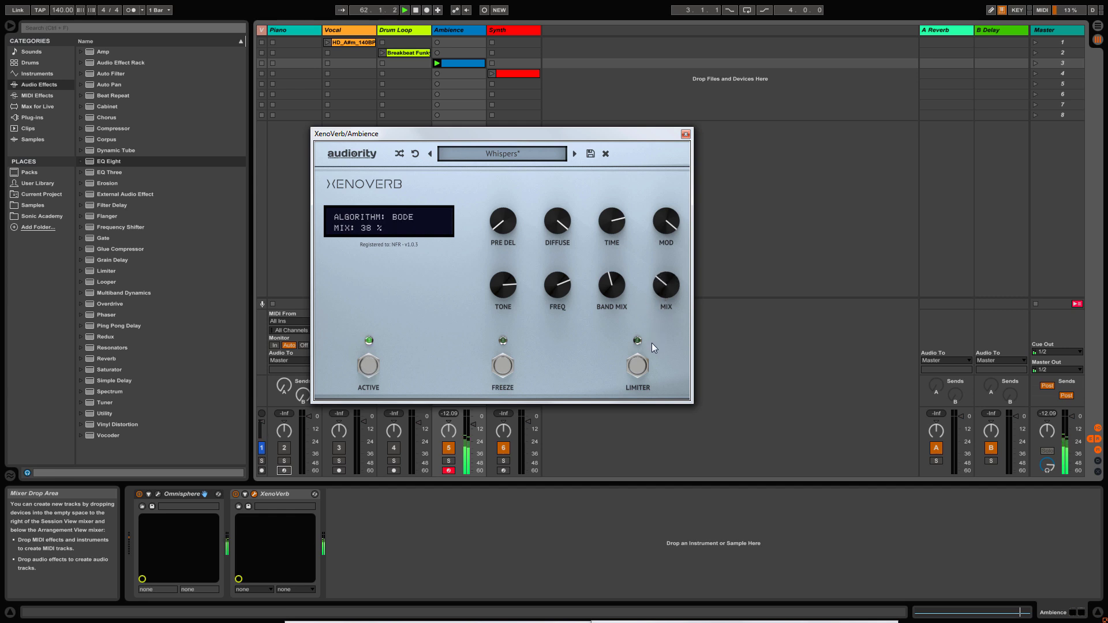
Load the Crying Angels preset from the Formant category with Mix at 63 %.
left_click(508, 154)
mouse_move(513, 168)
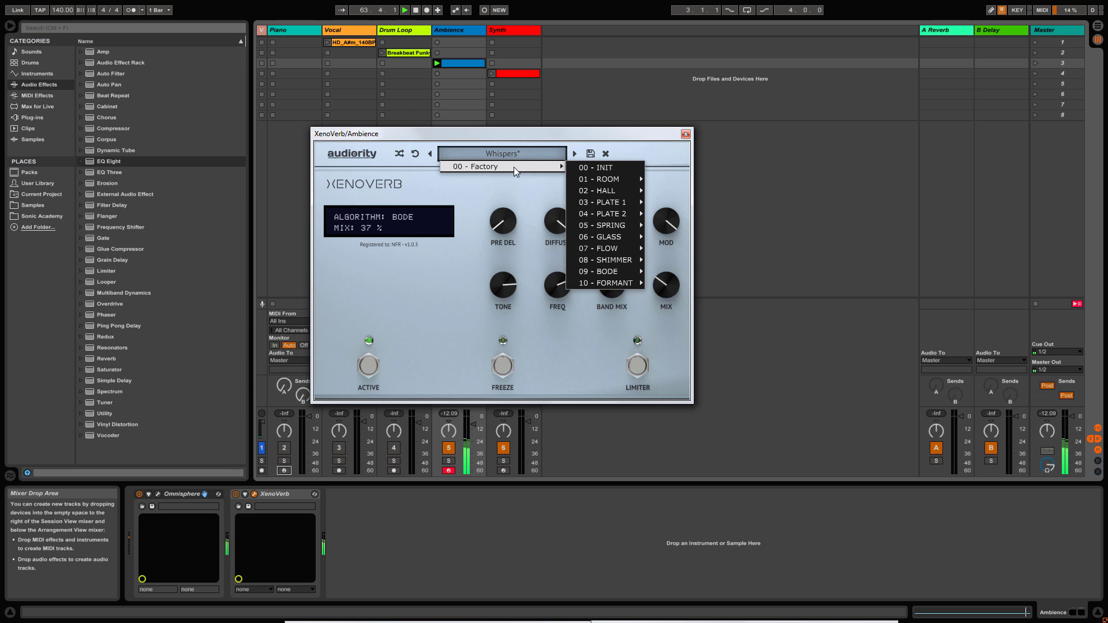
mouse_move(638, 284)
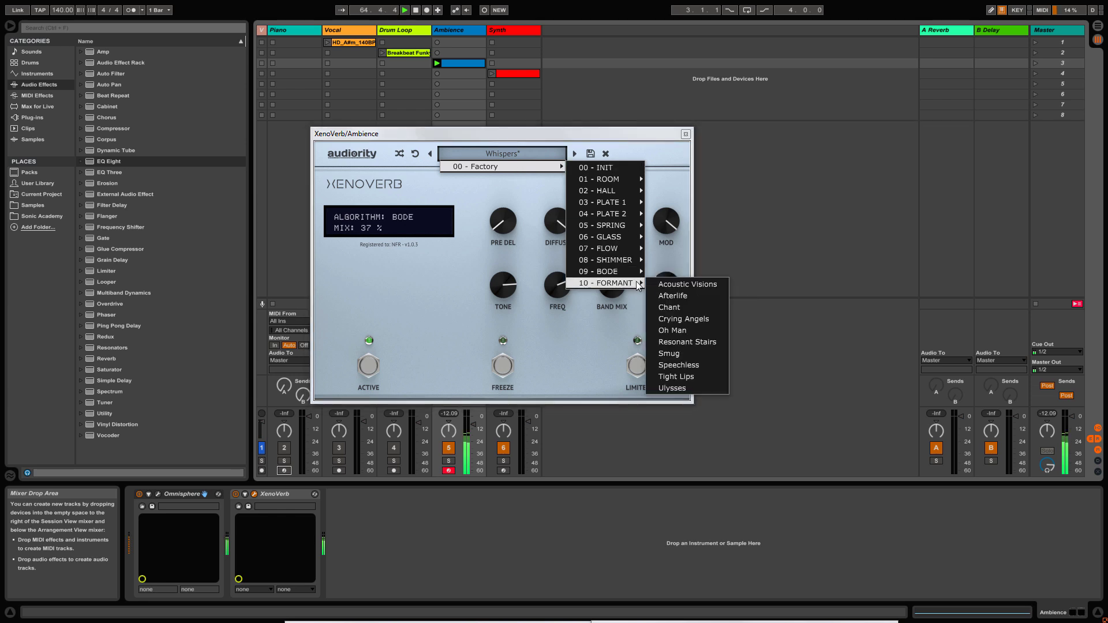
left_click(689, 318)
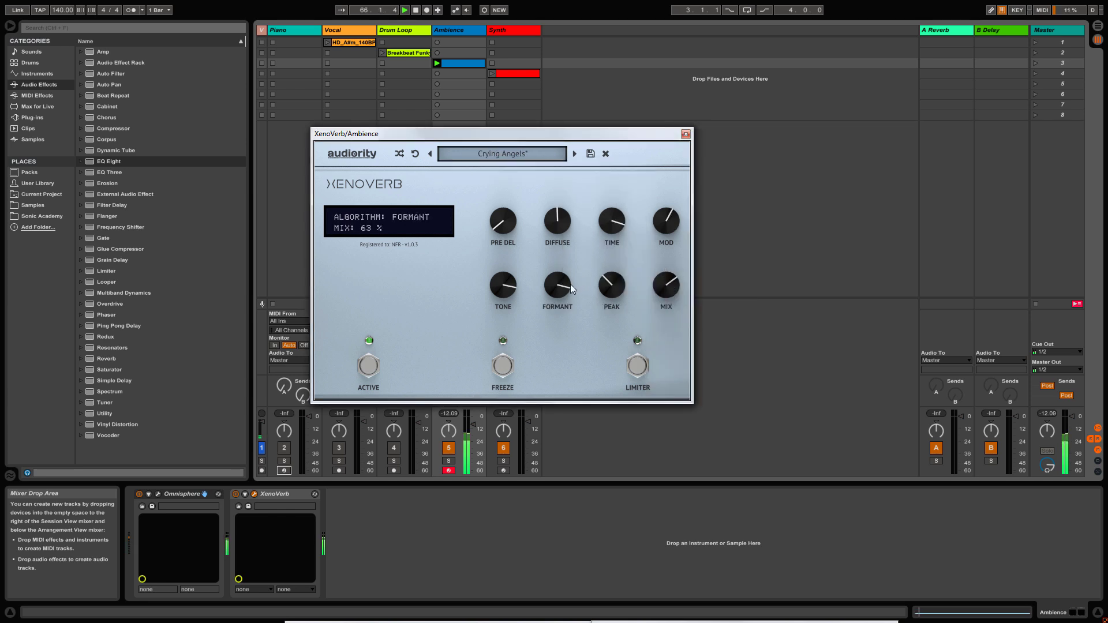
Raise Peak and Mix of the Crying Angels preset, and sweep Formant down and up before setting it to 23 %.
left_click_drag(570, 284, 503, 358)
left_click_drag(612, 292, 615, 241)
left_click_drag(570, 284, 566, 230)
left_click_drag(656, 270, 656, 237)
left_click_drag(559, 290, 551, 358)
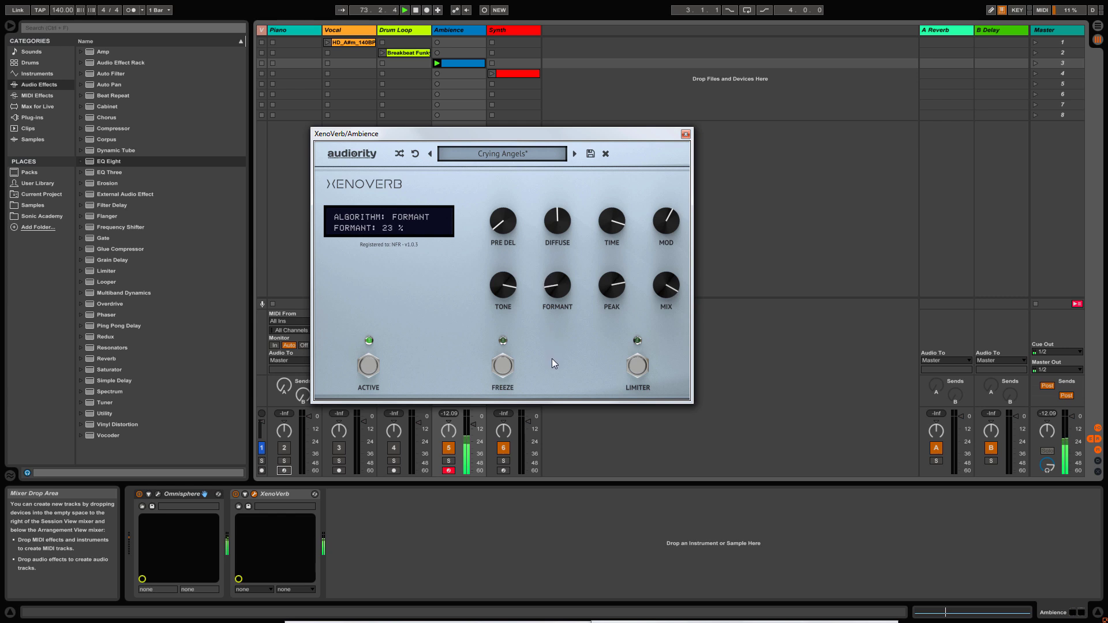
Load the following Formant preset, Oh Man, raise Peak, and set Formant to 60 % and Mix to 37 %.
left_click(574, 154)
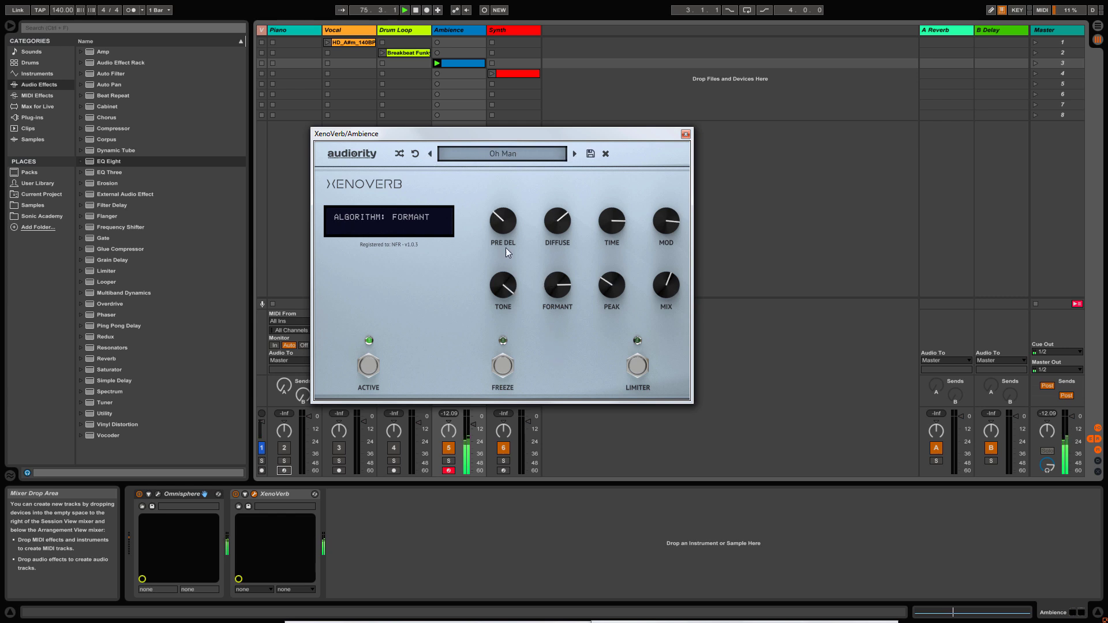
left_click_drag(550, 287, 548, 341)
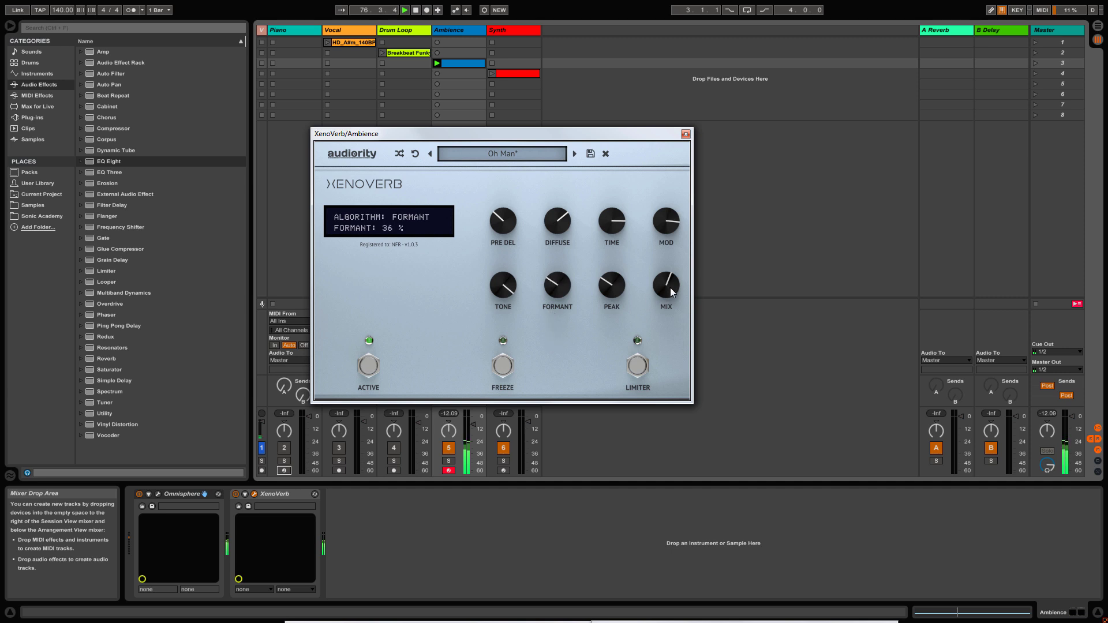
left_click_drag(670, 289, 632, 263)
left_click_drag(559, 289, 549, 338)
left_click_drag(612, 289, 544, 273)
left_click(558, 286)
left_click(611, 287)
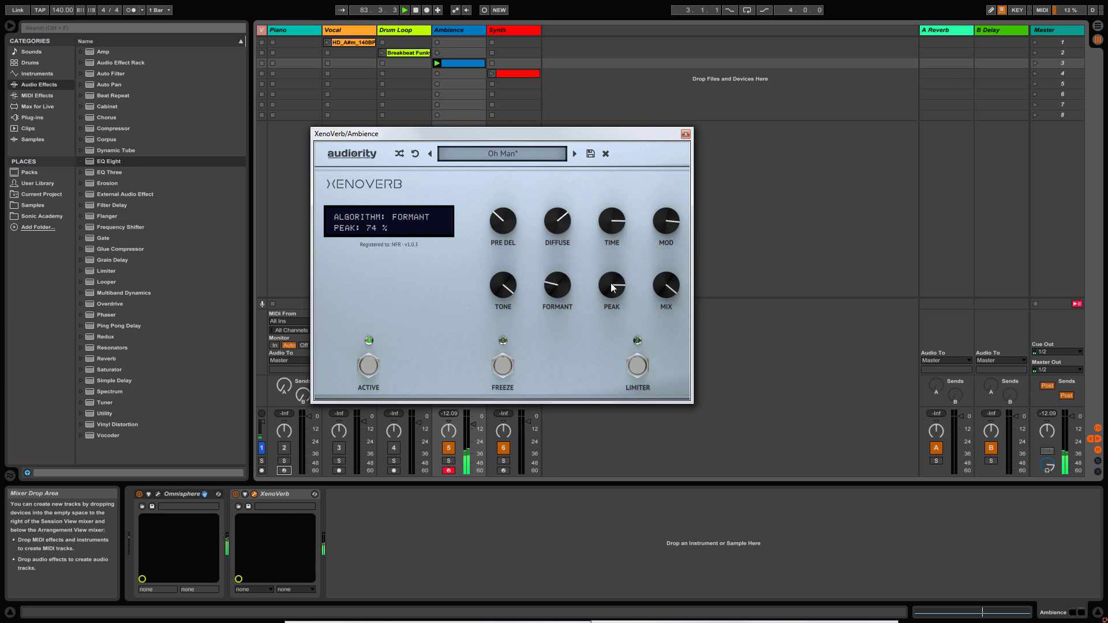
left_click_drag(611, 287, 560, 238)
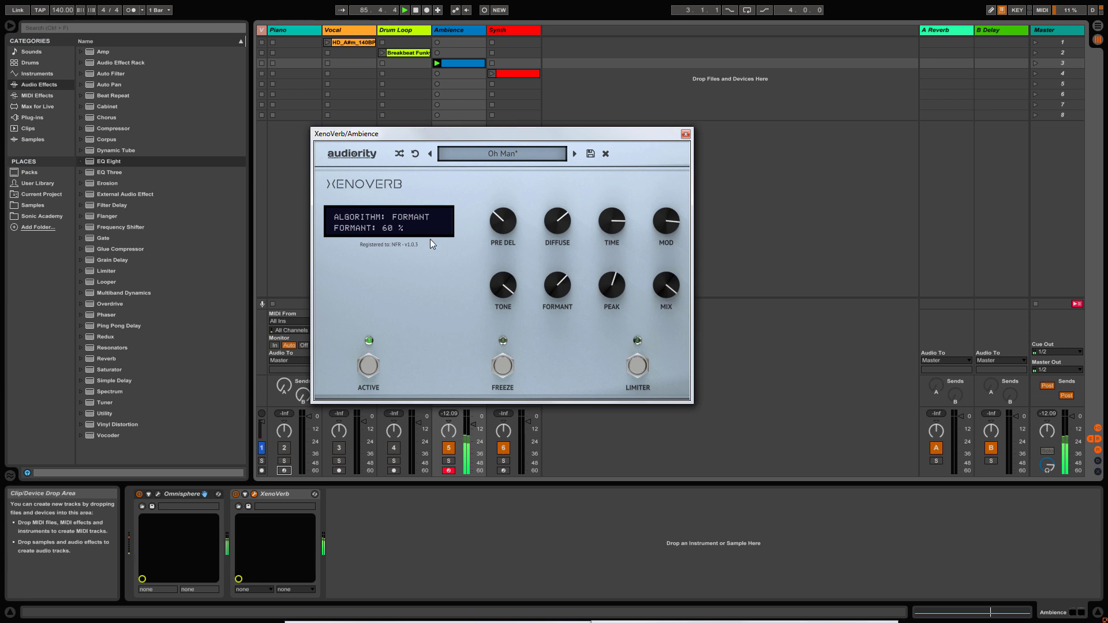
left_click_drag(666, 285, 511, 393)
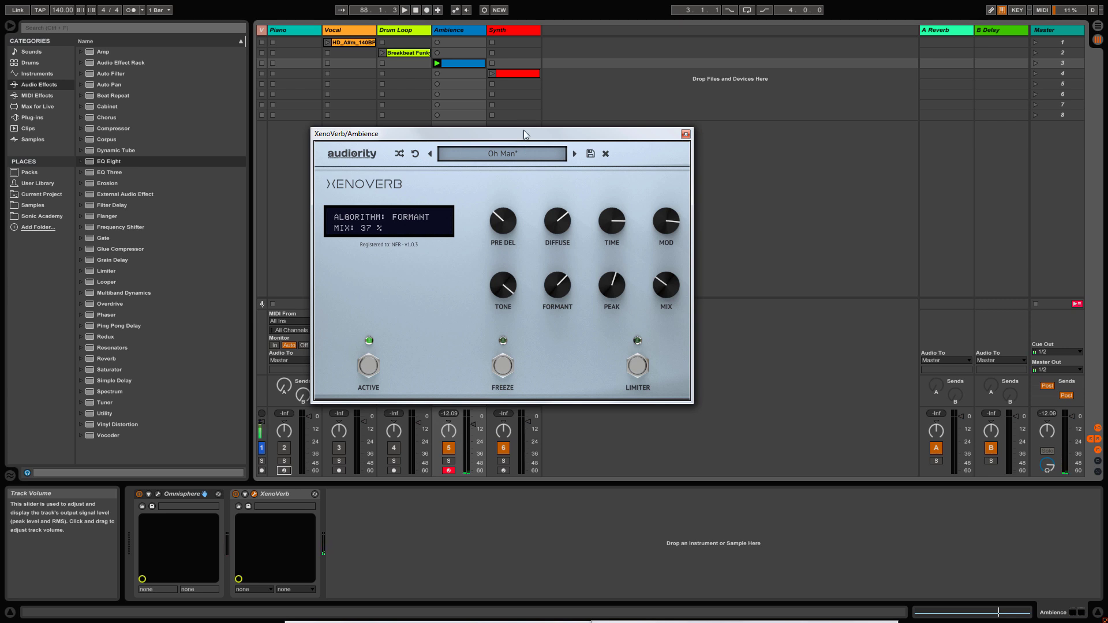
Close the Ambience reverb window, deactivate the Ambience track, and select the Synth track's EQ Eight.
left_click_drag(524, 131, 686, 145)
left_click(846, 148)
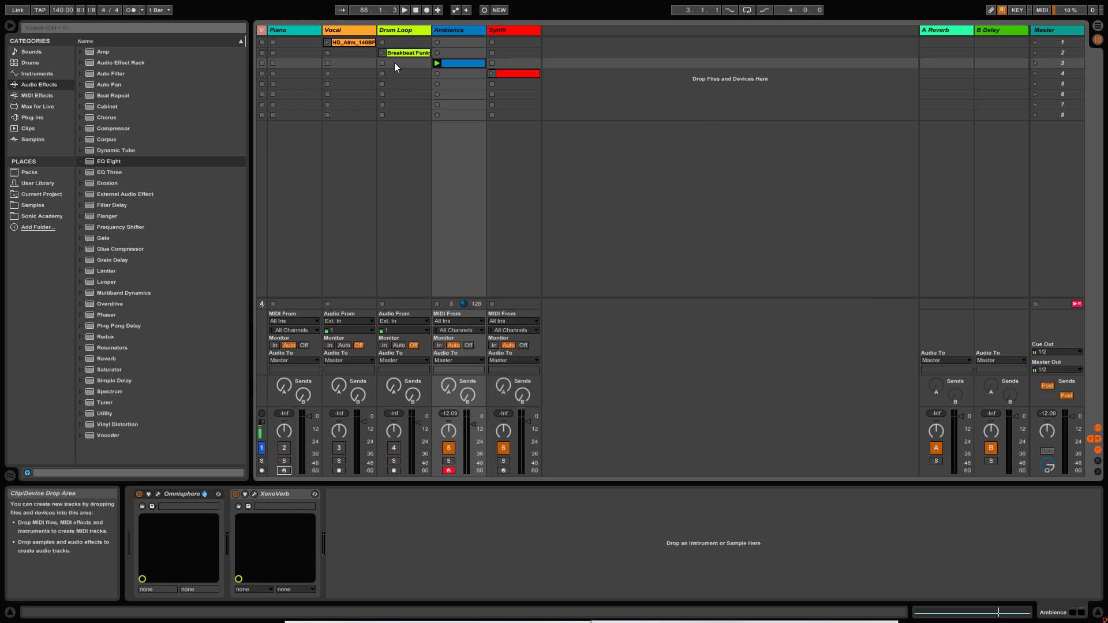
left_click(449, 448)
left_click(521, 29)
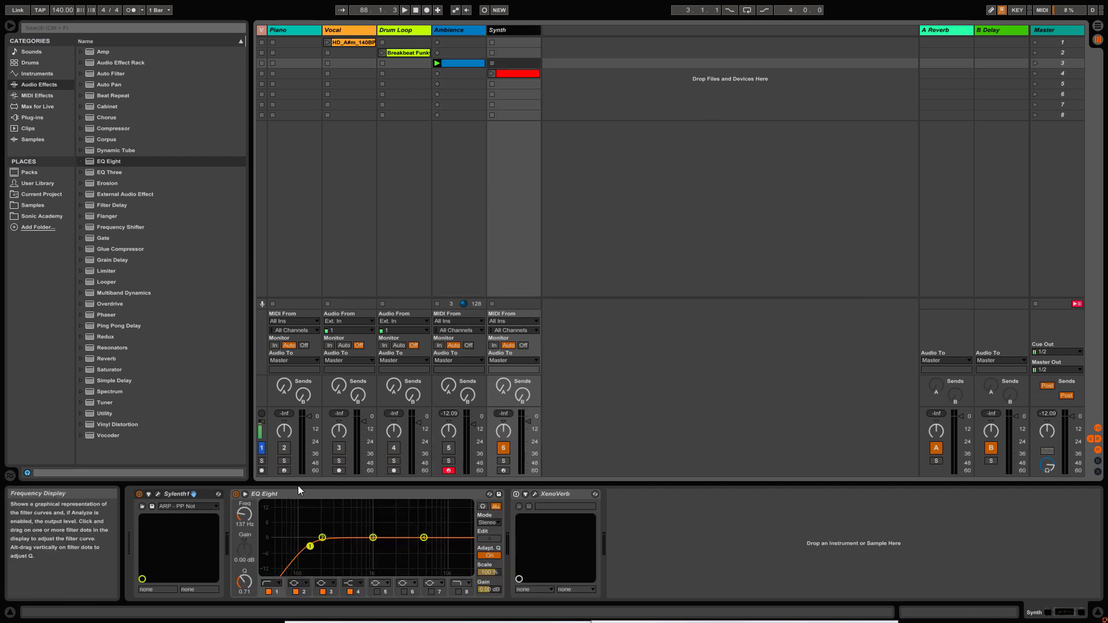
left_click(372, 492)
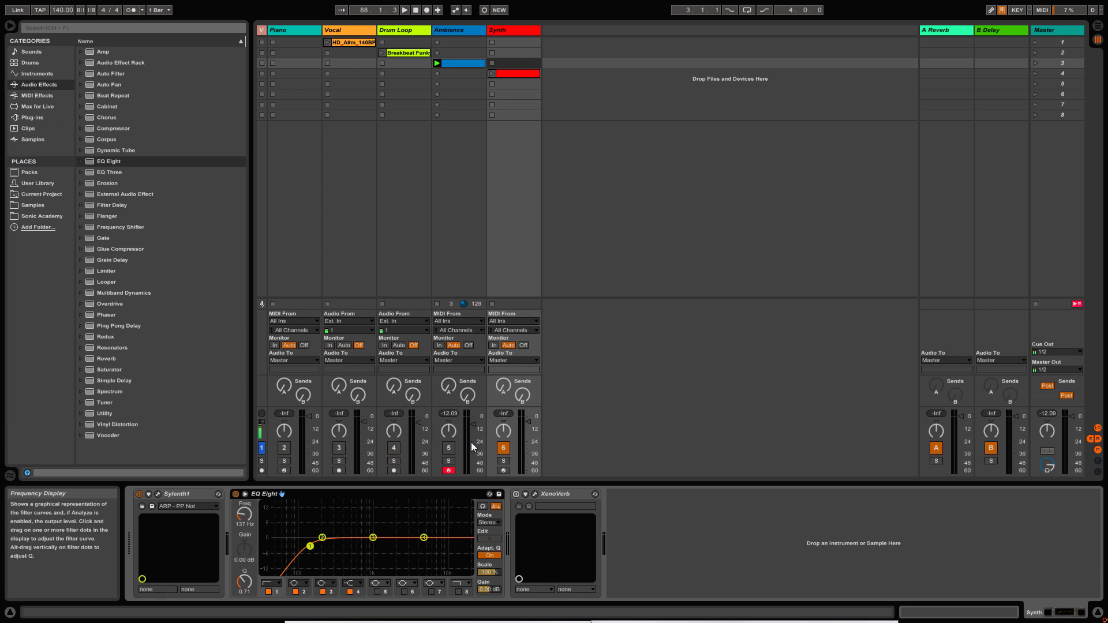
Launch scene 4 to play the Synth clip, then switch on, open and reposition the Synth track's XenoVerb.
left_click(1035, 73)
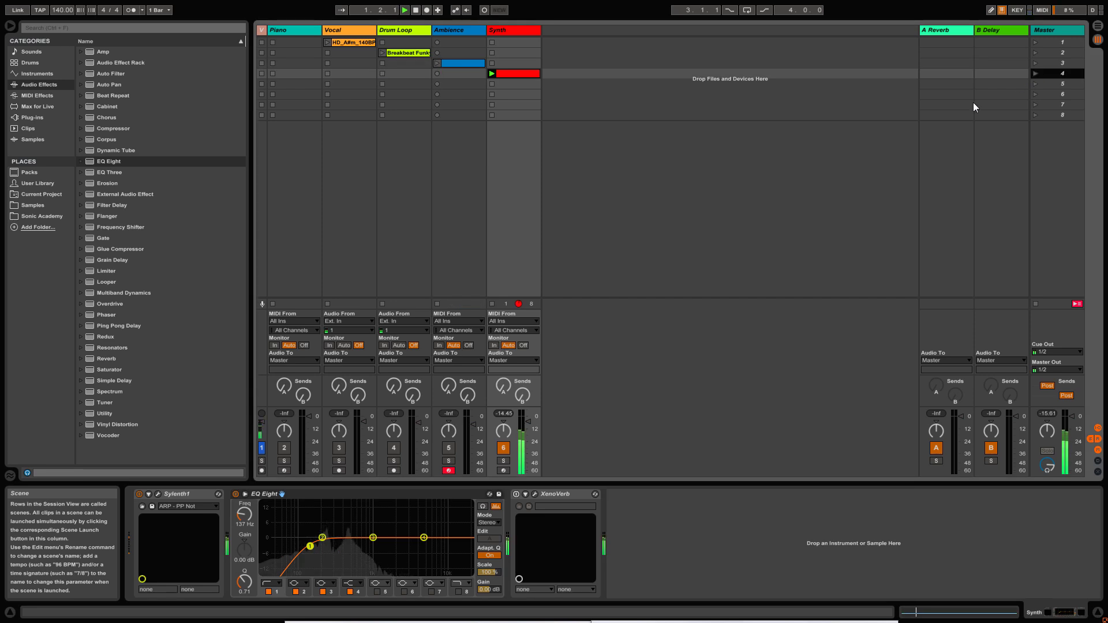
left_click(515, 494)
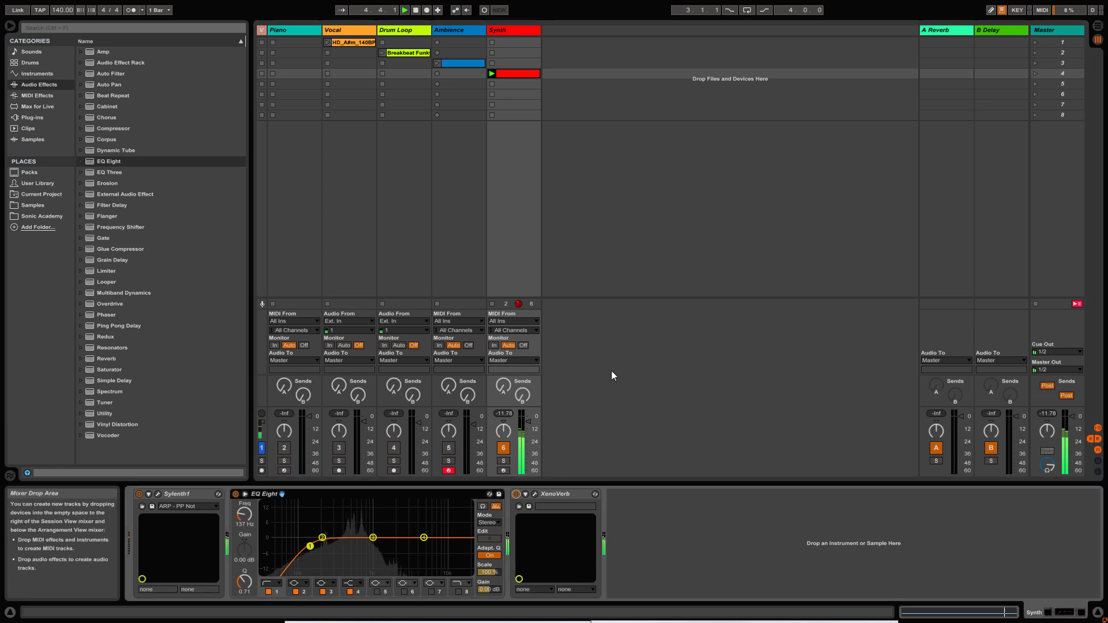
left_click(535, 493)
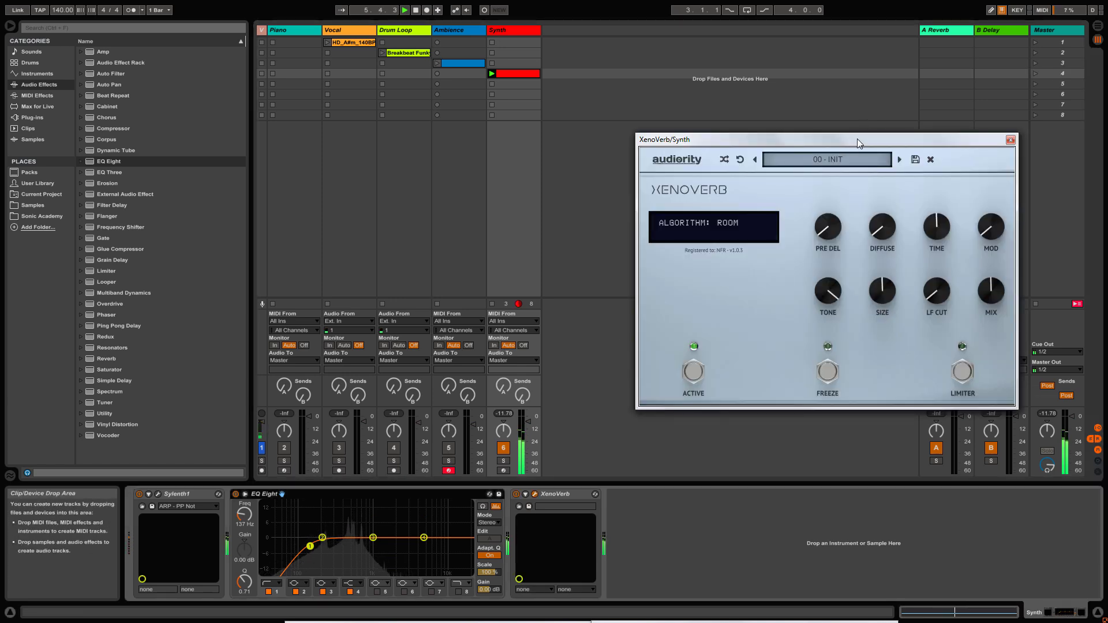
left_click_drag(857, 138, 565, 102)
Load the Great Plate preset from the Plate 2 category on the Synth track and set Mix to 38 %.
left_click(568, 126)
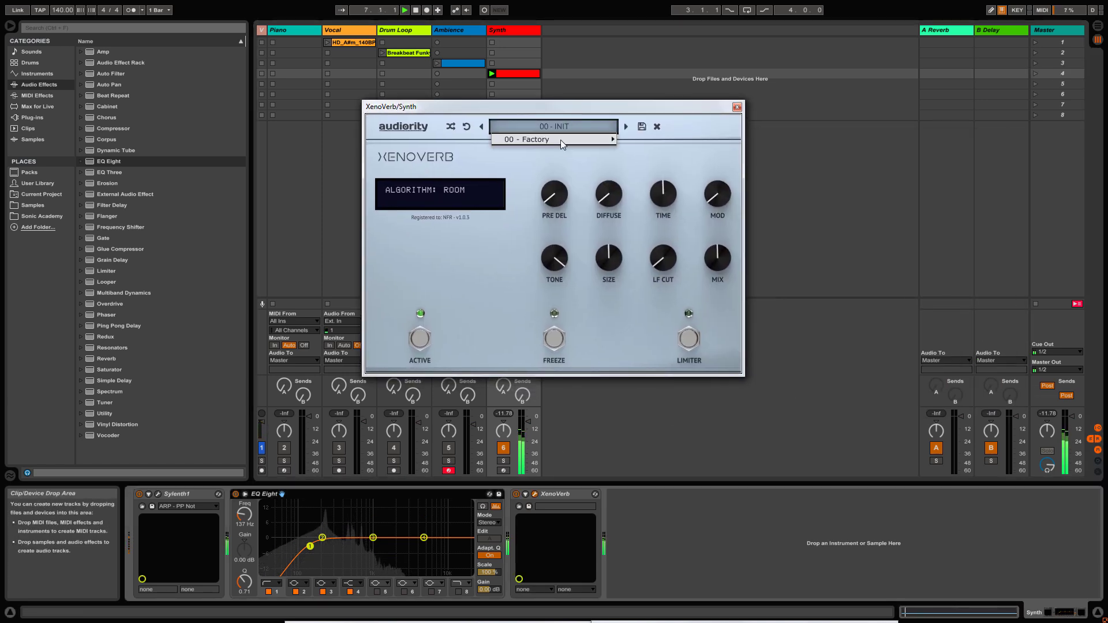
mouse_move(559, 139)
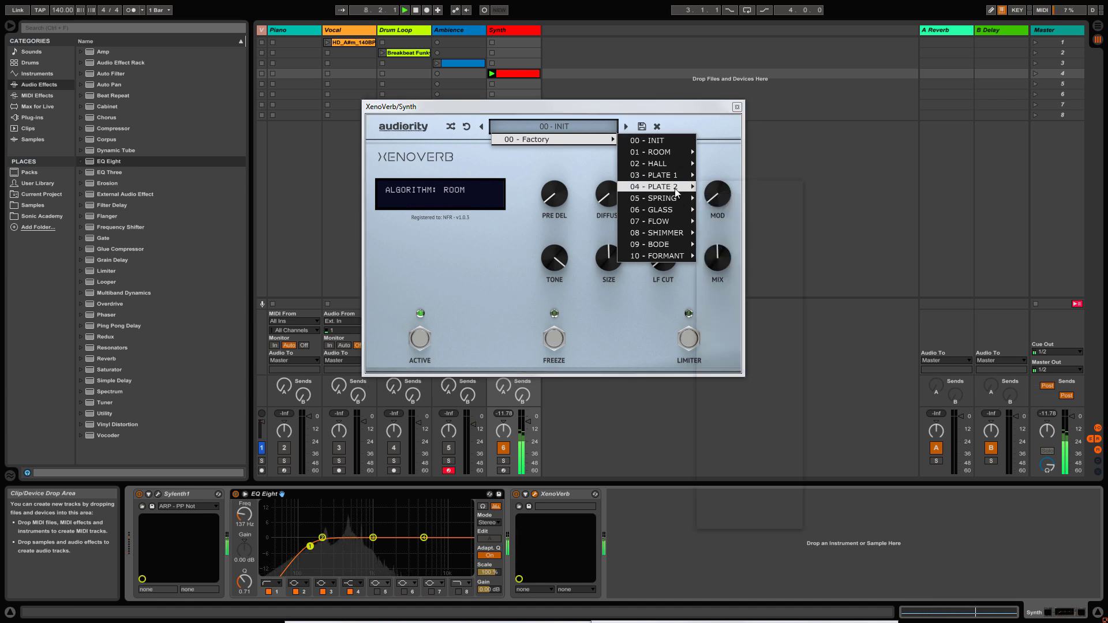
mouse_move(681, 187)
left_click(733, 314)
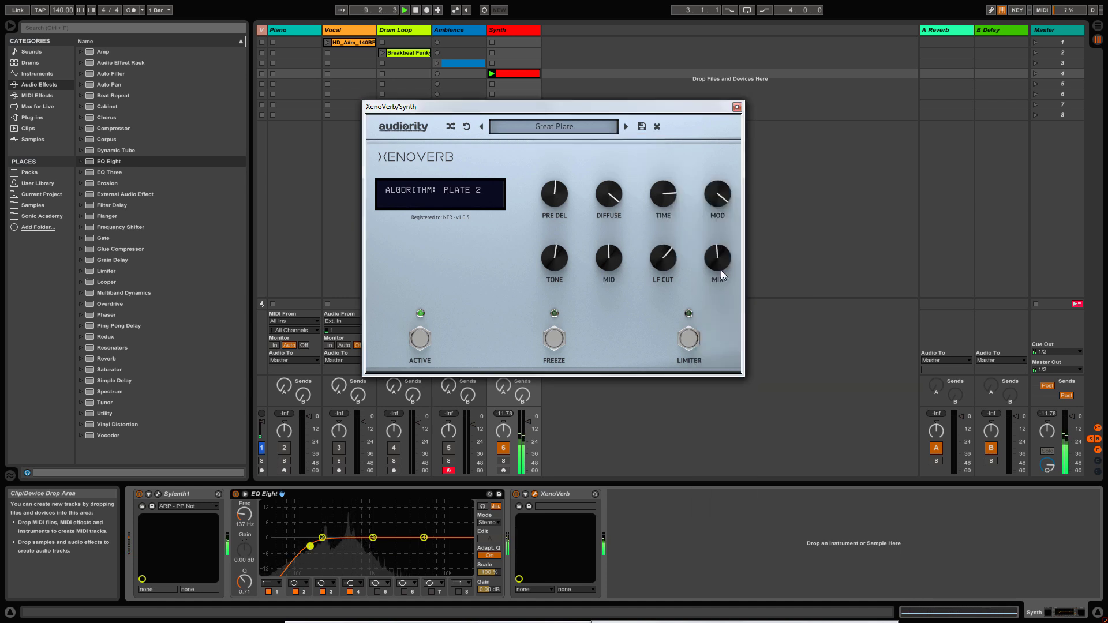
left_click_drag(719, 266, 712, 282)
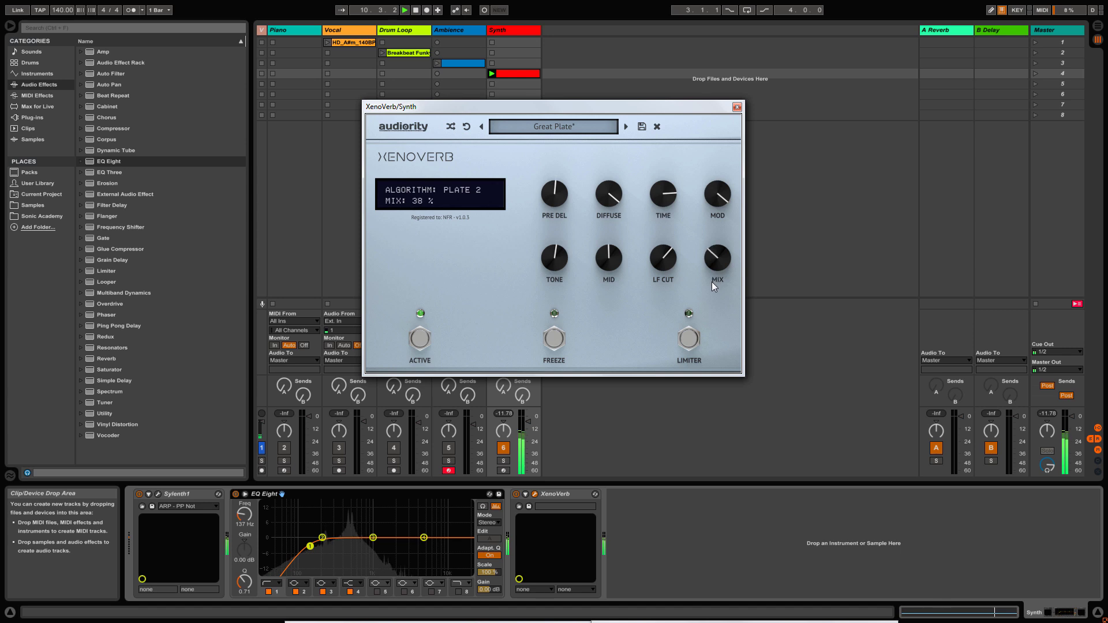
Launch the Drum Loop clip in scene 2 with its track activated, stop it again, and reposition the Synth reverb window.
left_click_drag(629, 102, 726, 155)
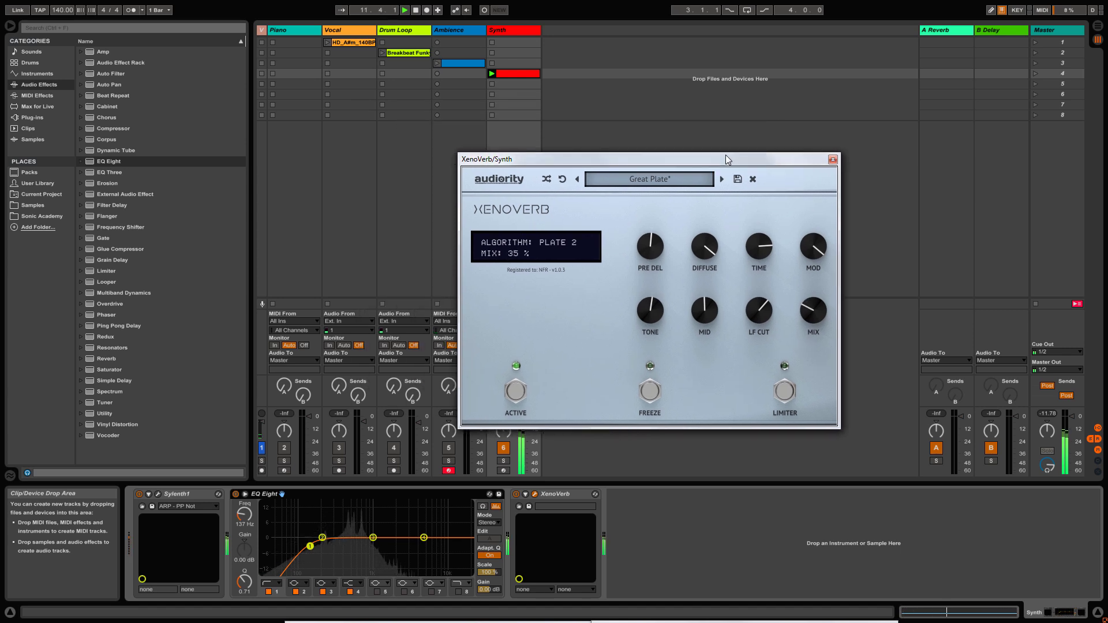
left_click(381, 53)
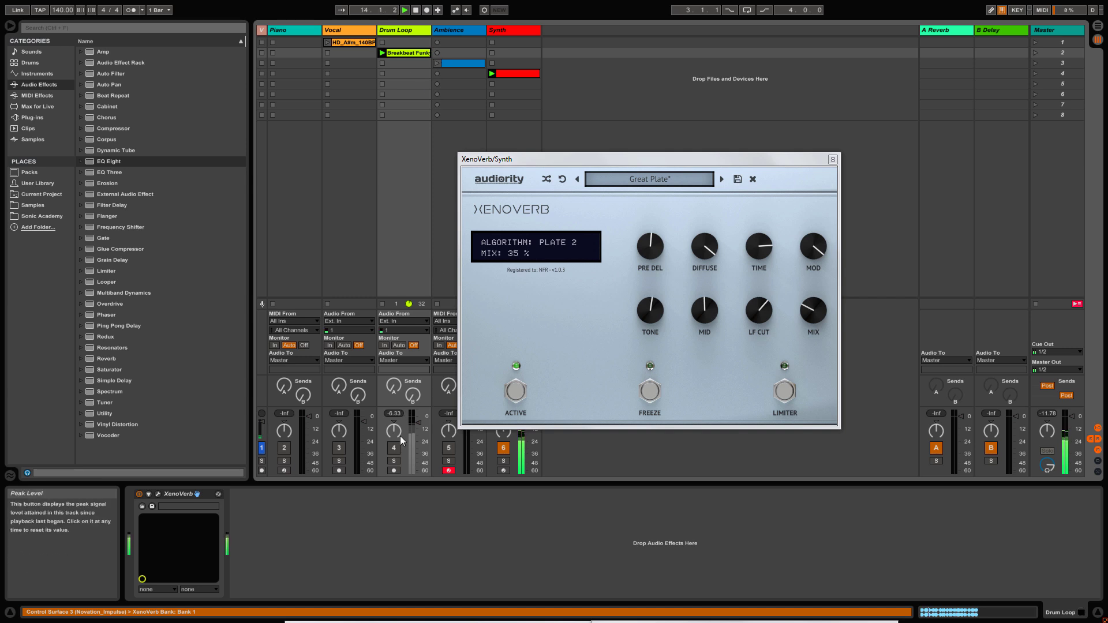
left_click(394, 448)
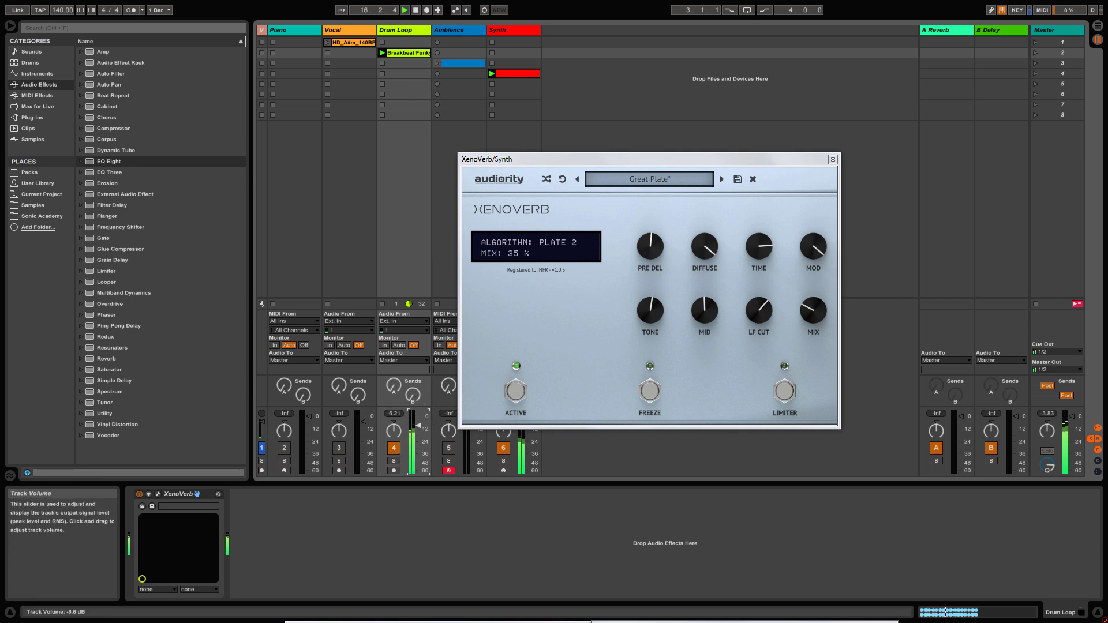
left_click(382, 63)
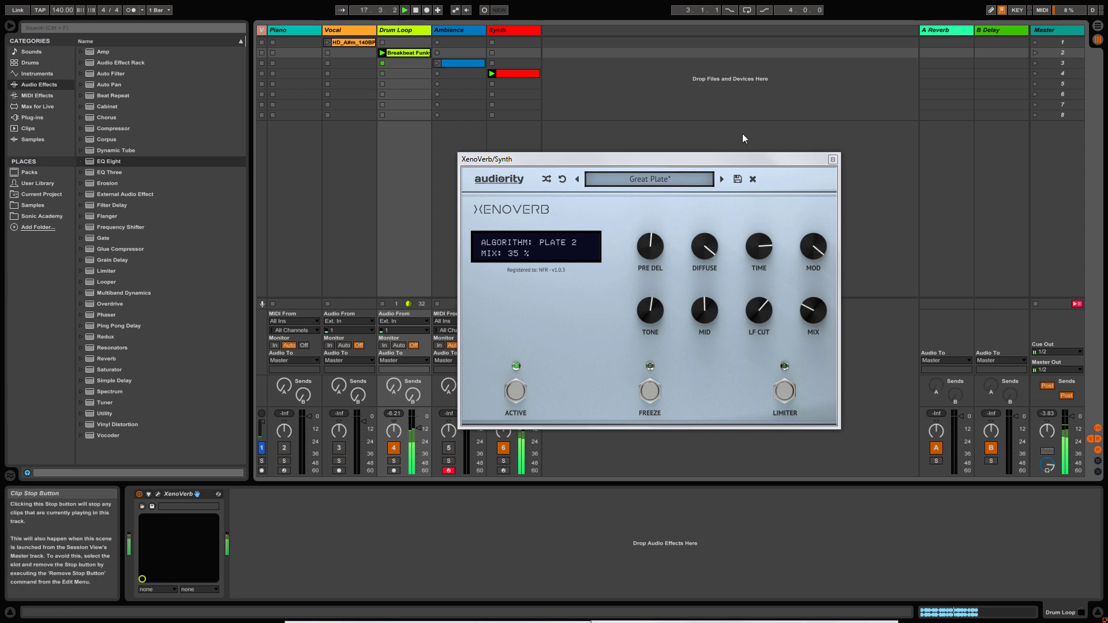
left_click_drag(679, 159, 567, 116)
Load the Nice Resonator JS preset from the Glass category on the Synth track and set Mix to 36 %.
left_click(548, 134)
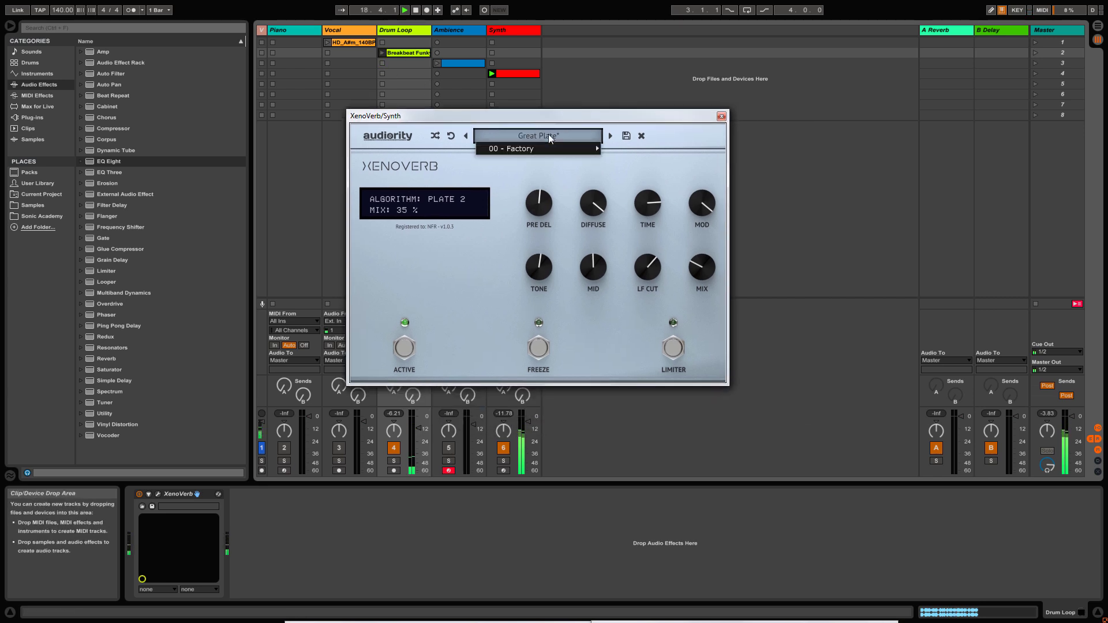
mouse_move(556, 149)
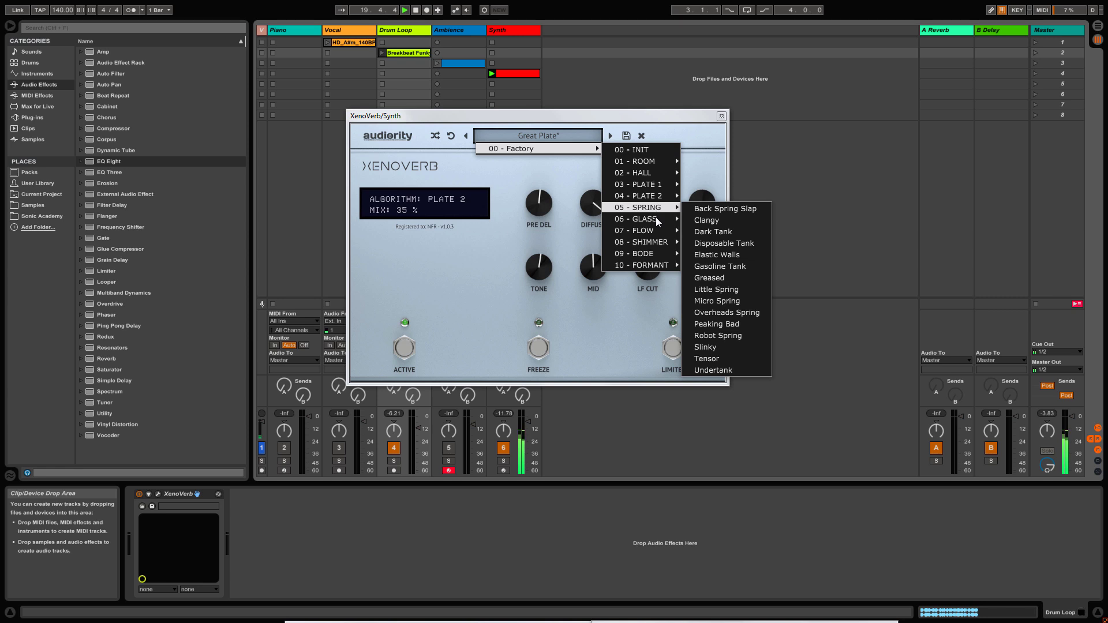
mouse_move(656, 219)
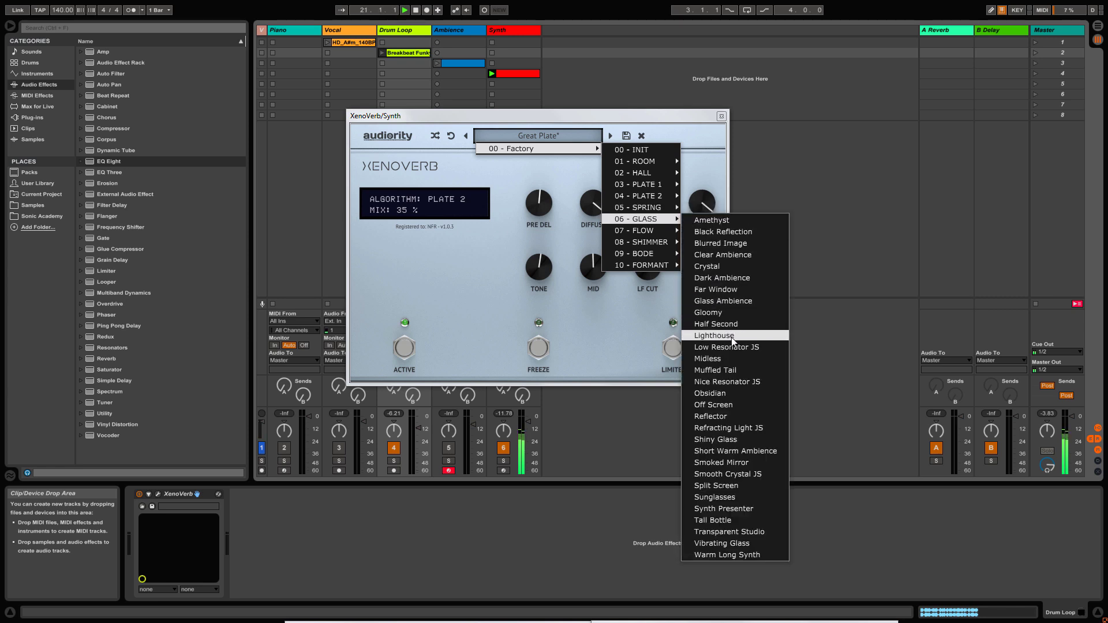
left_click(729, 381)
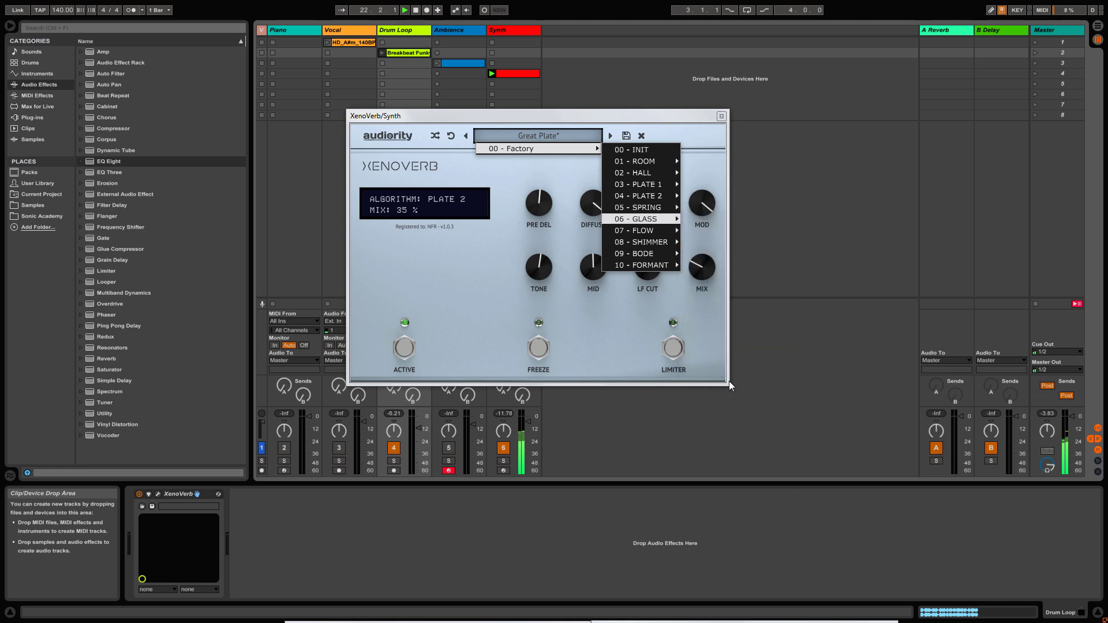
left_click_drag(702, 265, 703, 271)
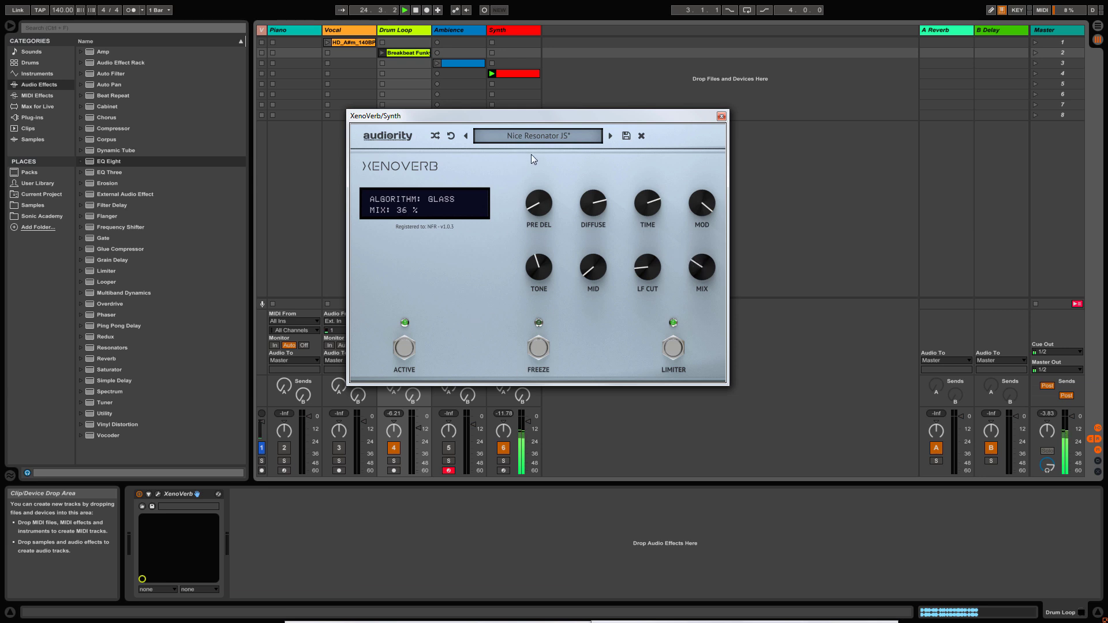
Load the Astral Projection preset from the Flow category and reduce Mix to 32 %.
left_click(532, 136)
mouse_move(534, 145)
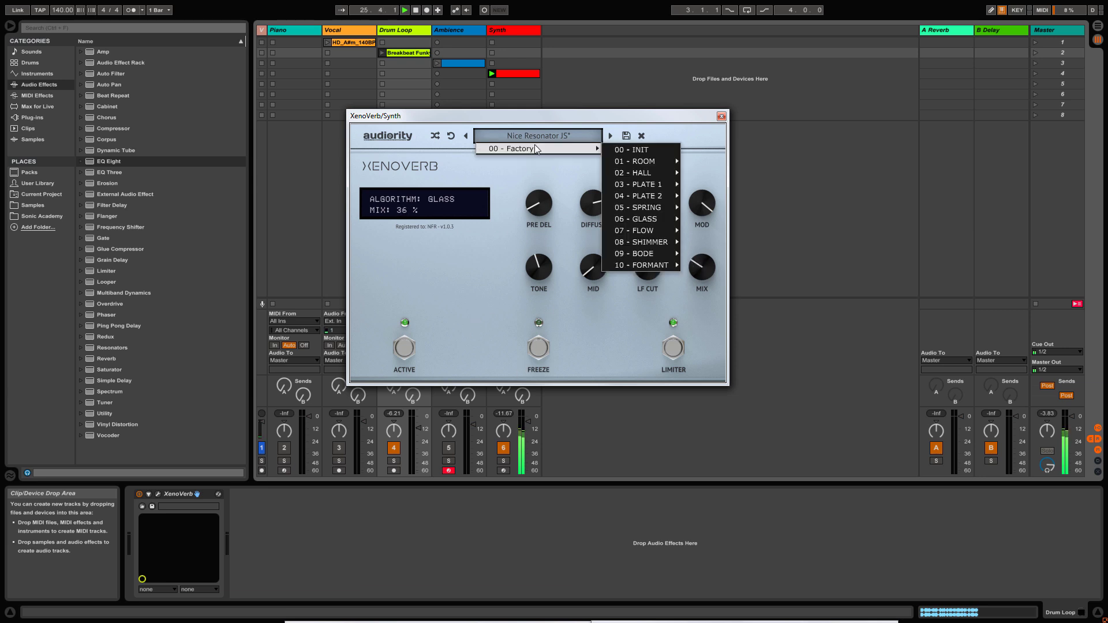
mouse_move(636, 234)
left_click(721, 268)
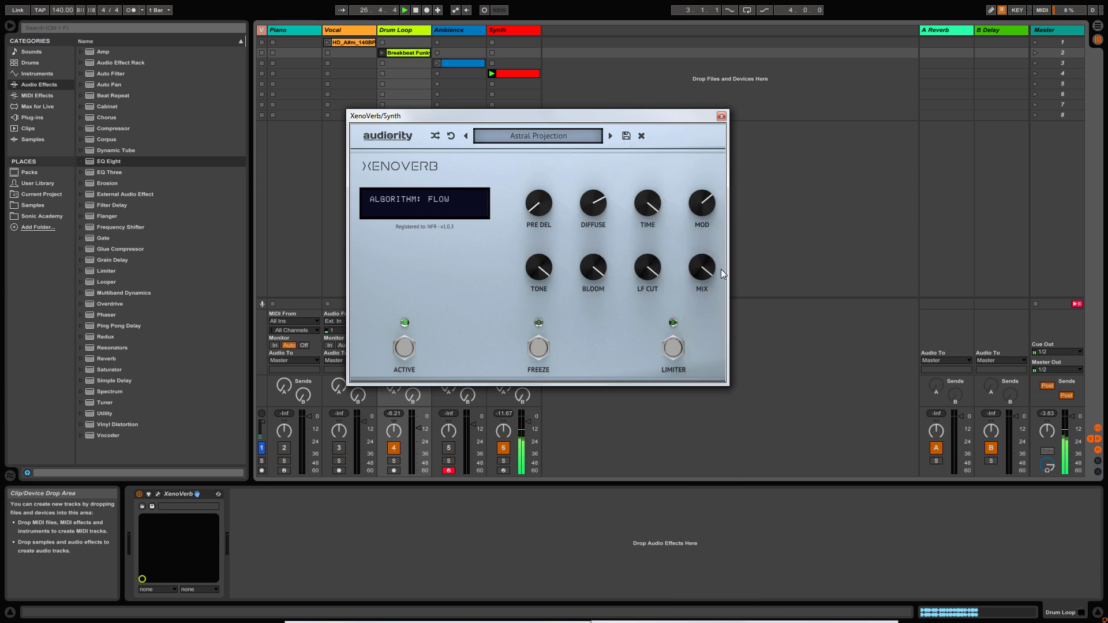
left_click_drag(702, 267, 679, 366)
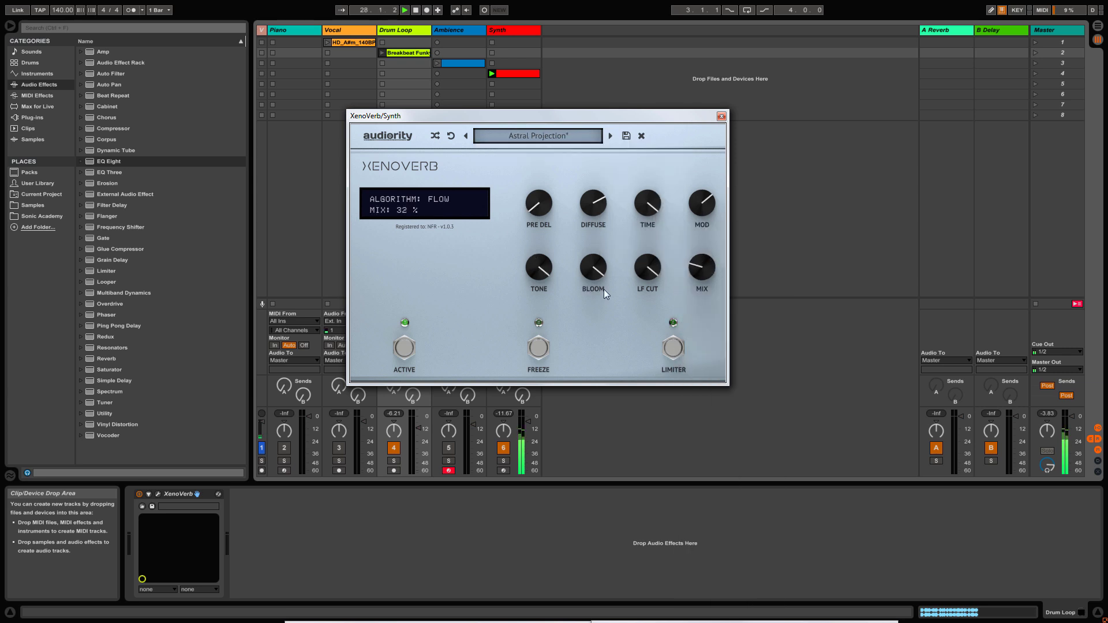
Lower Astral Projection's Bloom to slightly below halfway, and set Time to 77 % and Mix to 31 %.
left_click_drag(702, 267, 699, 292)
left_click_drag(590, 268, 579, 345)
left_click_drag(643, 210, 645, 241)
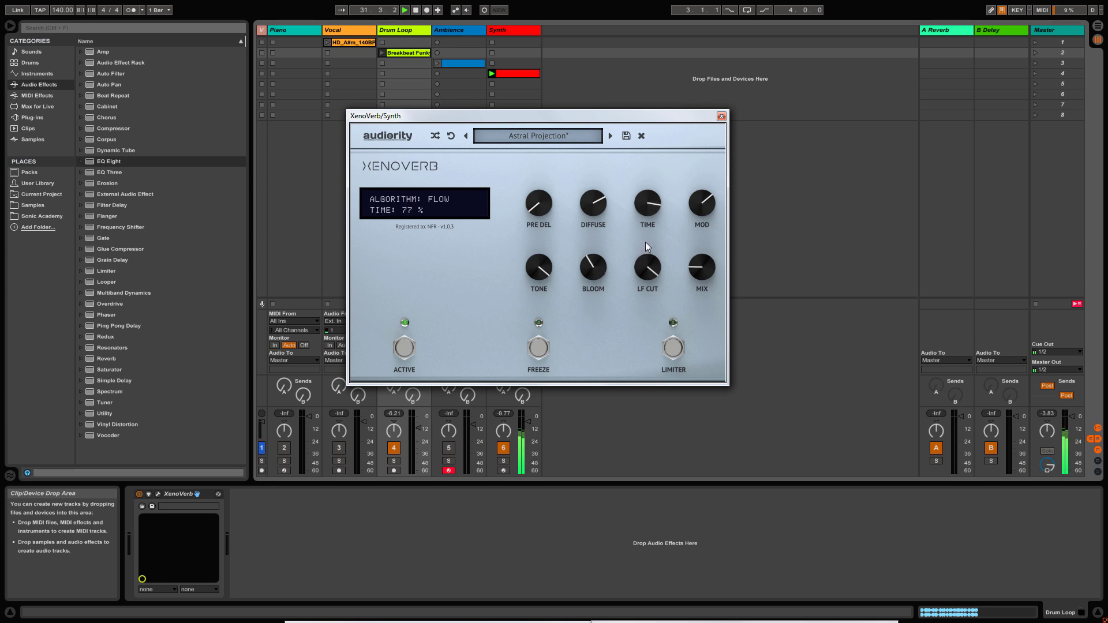
left_click_drag(704, 270, 705, 264)
Load the Sink Hole preset from the Flow category and set Mix to 46 %.
left_click(560, 136)
mouse_move(560, 148)
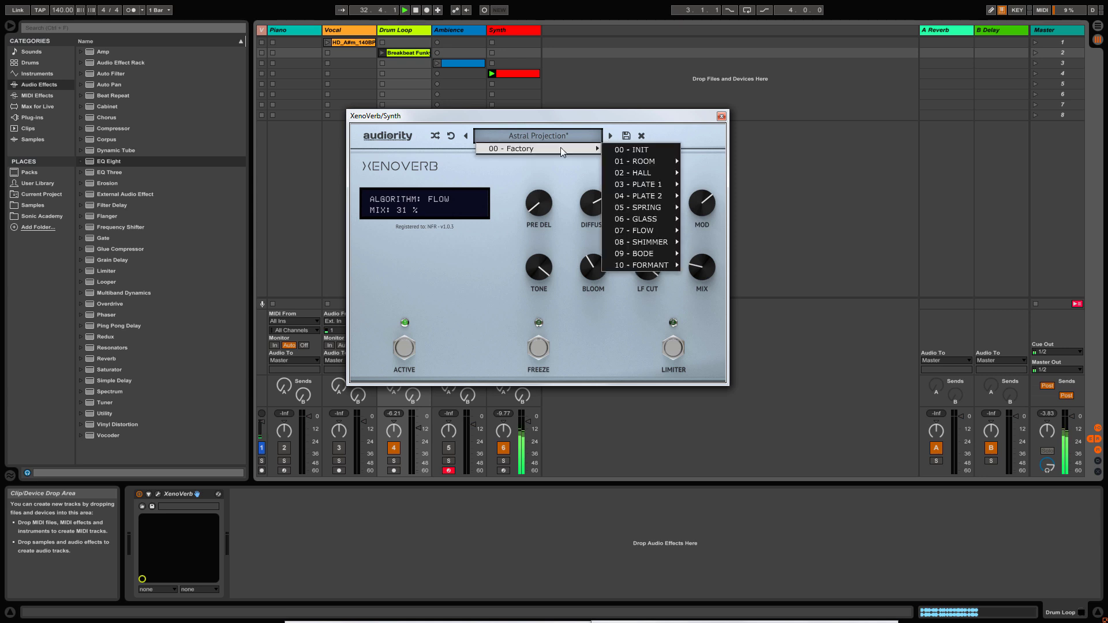
mouse_move(663, 233)
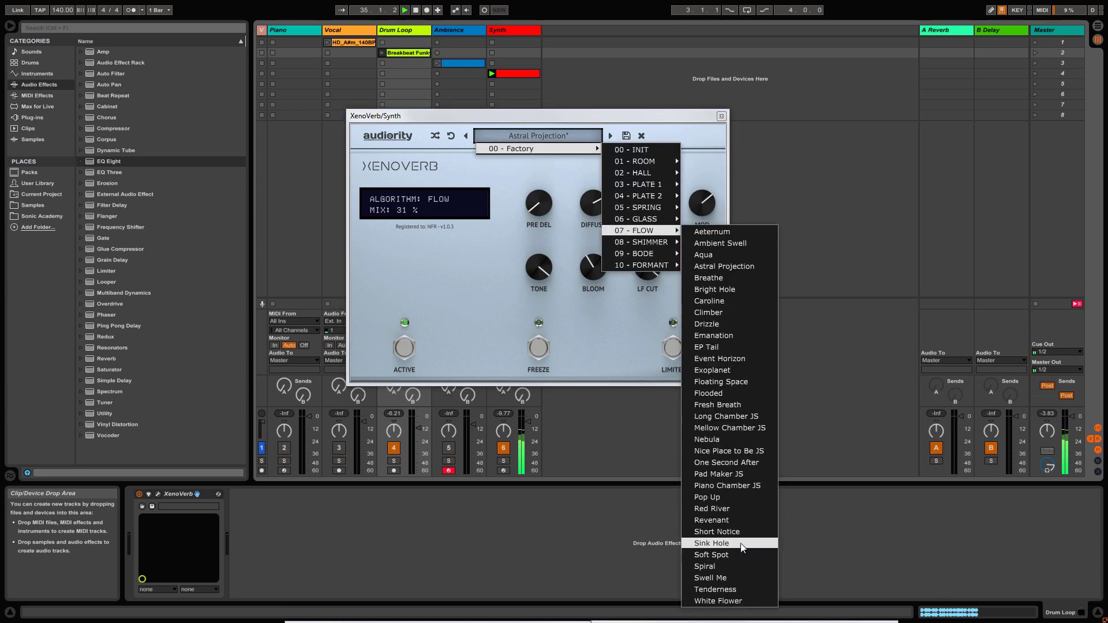
left_click(712, 543)
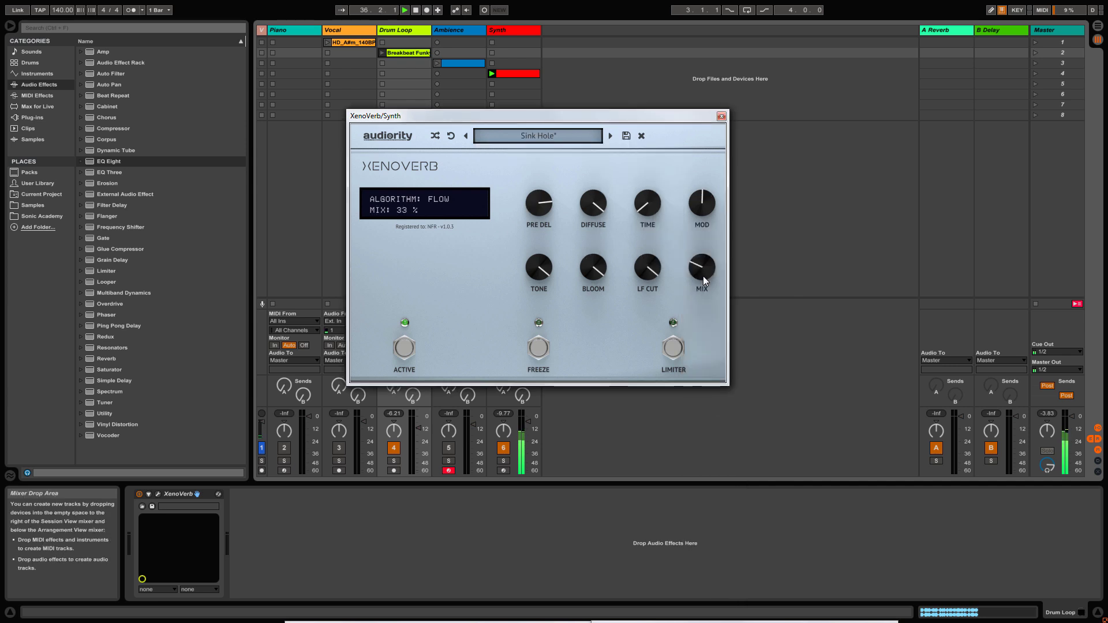
left_click_drag(703, 275, 701, 257)
Load the Smooth Crystal JS preset from the Glass category and set Mix to 23 %.
left_click(539, 134)
mouse_move(560, 148)
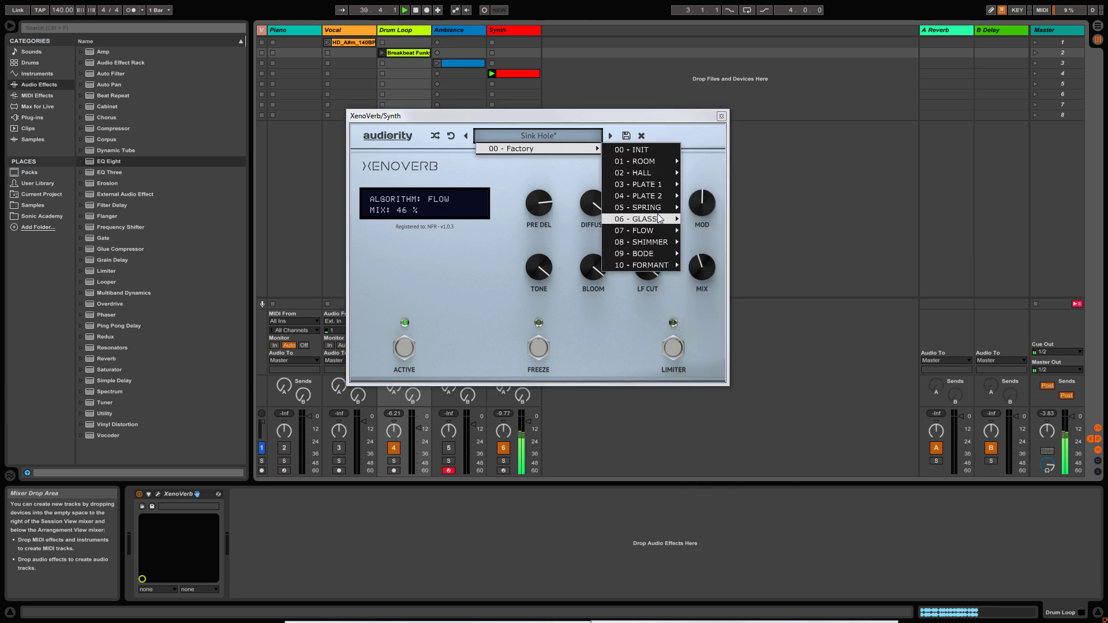
mouse_move(659, 218)
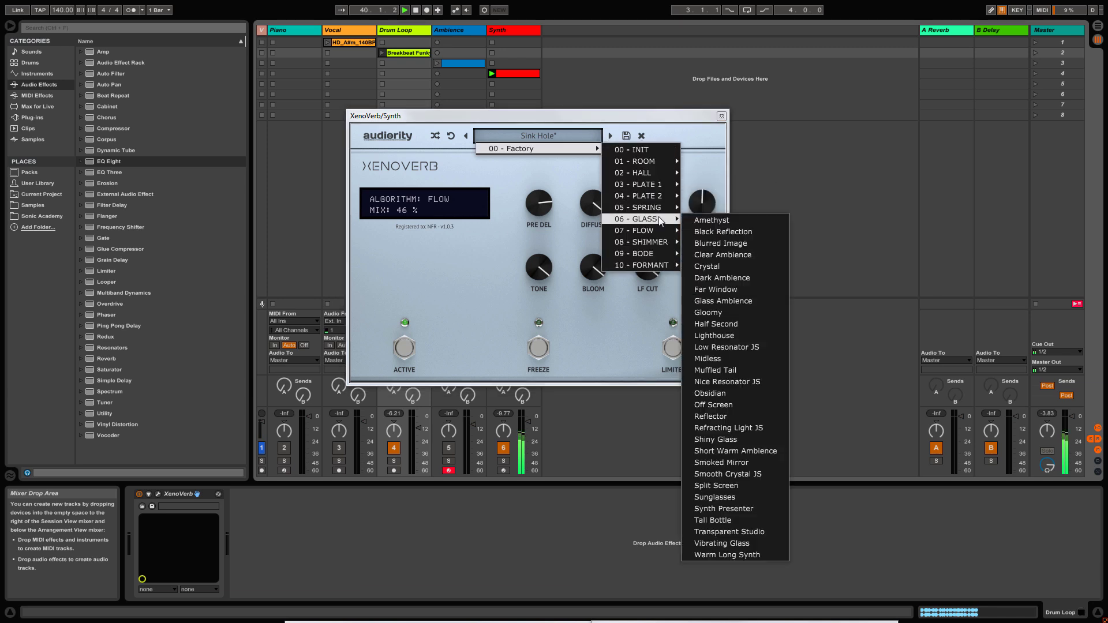
left_click(752, 474)
left_click_drag(705, 276, 704, 293)
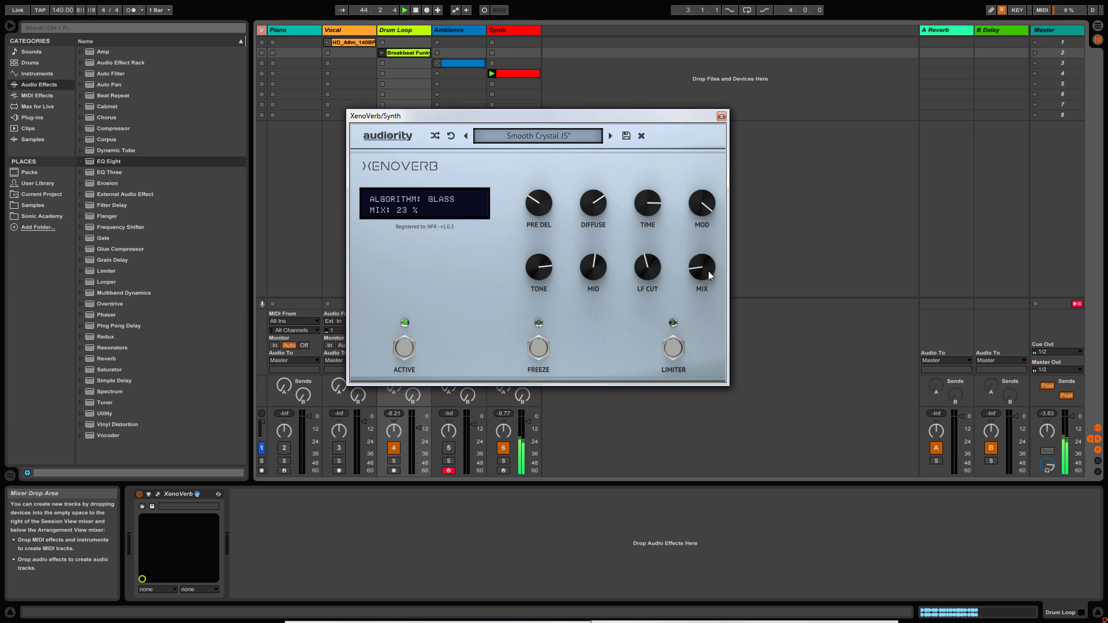
left_click_drag(708, 271, 708, 274)
Load the Smooth Hall preset from the Hall category and set Mix to 42 %.
left_click(558, 138)
mouse_move(577, 148)
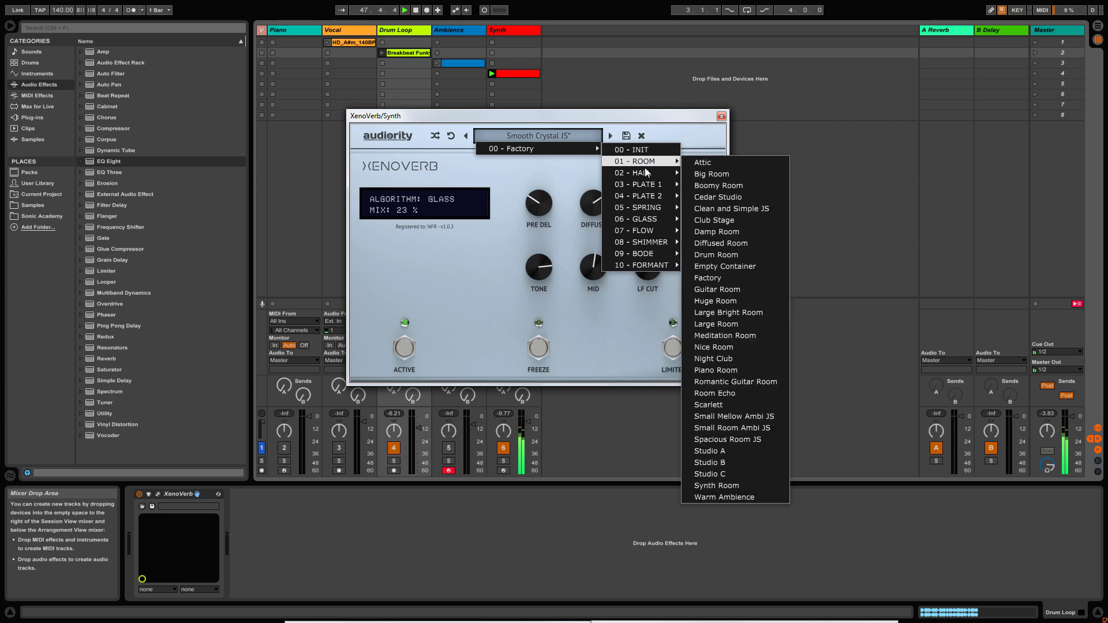
mouse_move(647, 173)
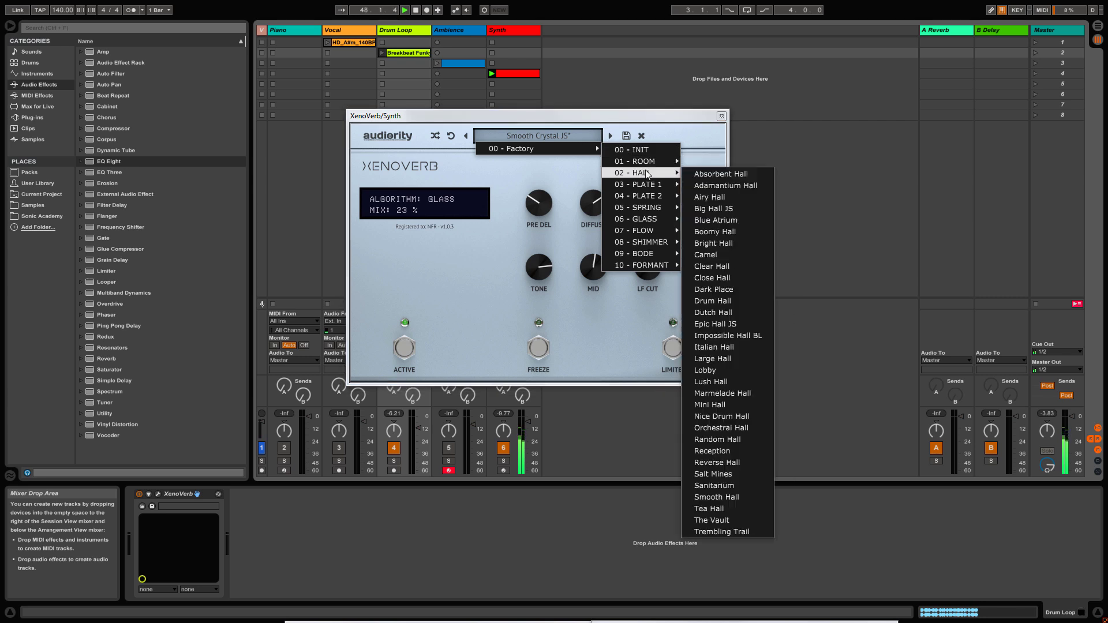
left_click(718, 497)
left_click_drag(710, 270, 709, 262)
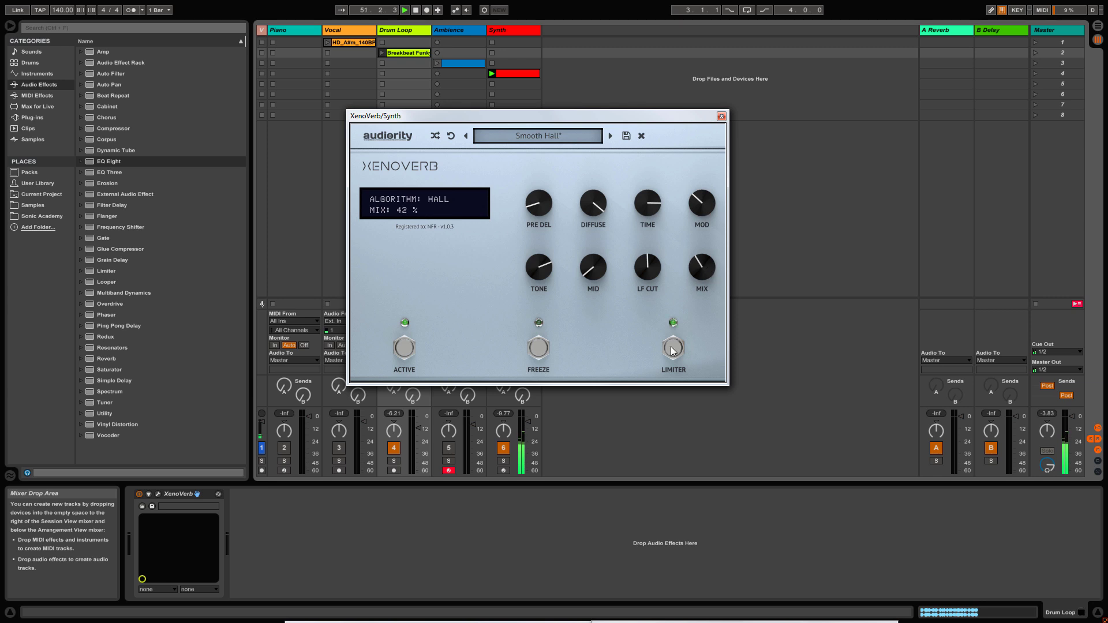
Load the Vibrating Glass preset from the Glass category and set Mix to 27 %.
left_click(536, 136)
mouse_move(556, 151)
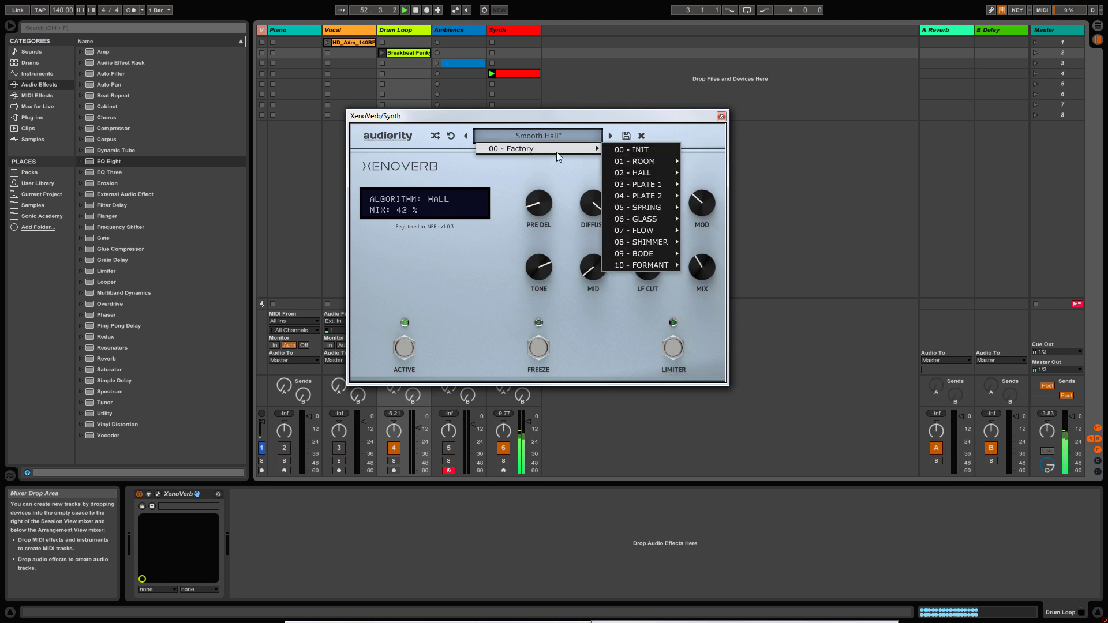
mouse_move(656, 221)
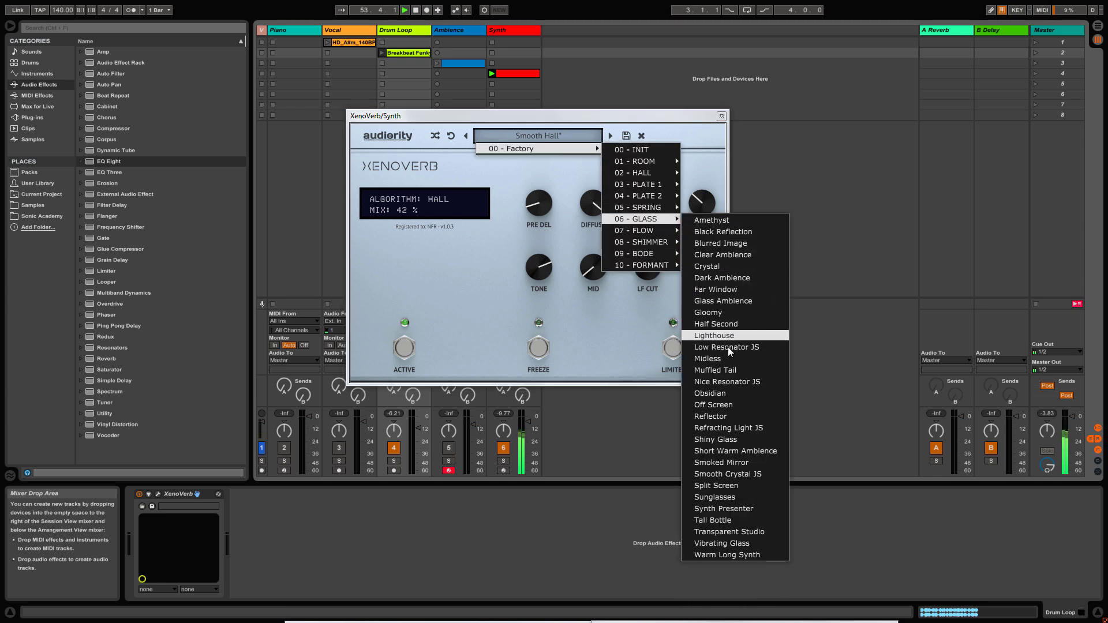
left_click(753, 543)
left_click_drag(701, 269, 700, 289)
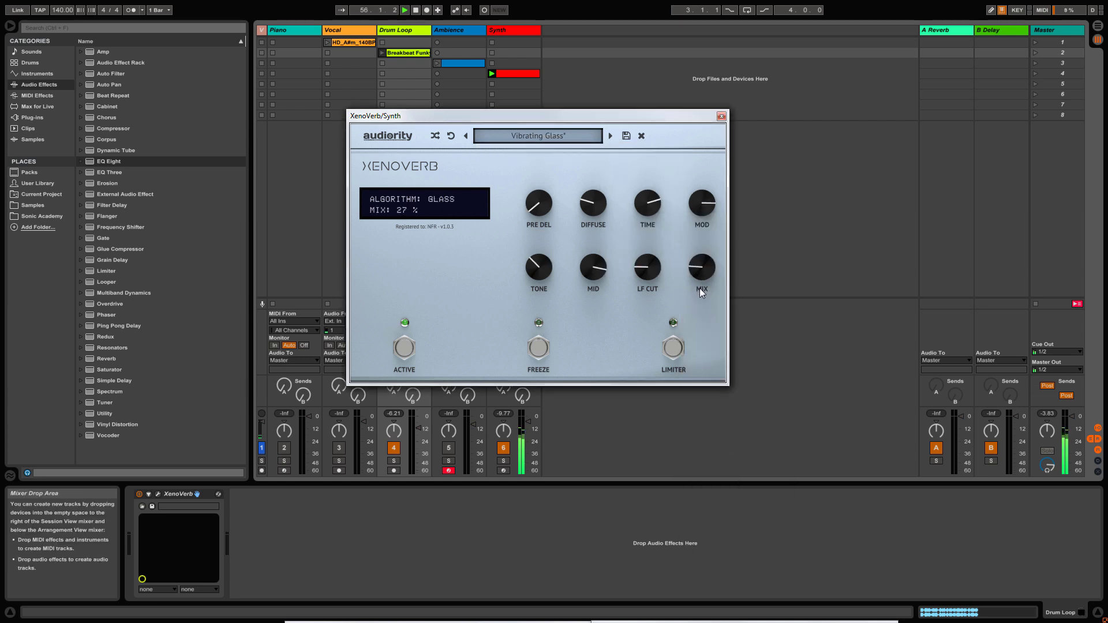